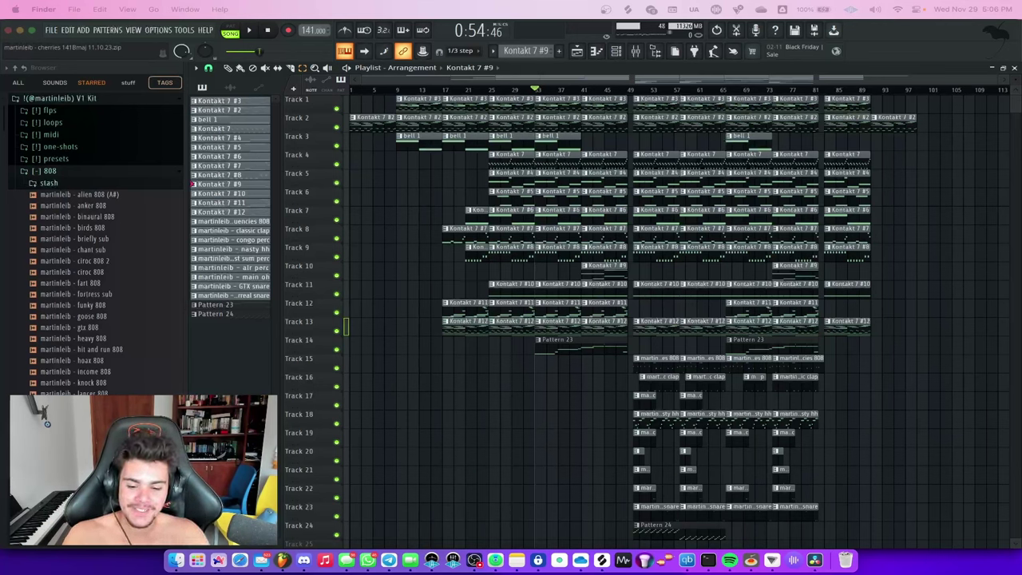
- Delete the Pattern 24 clip from Track 24 in the playlist
click(954, 196)
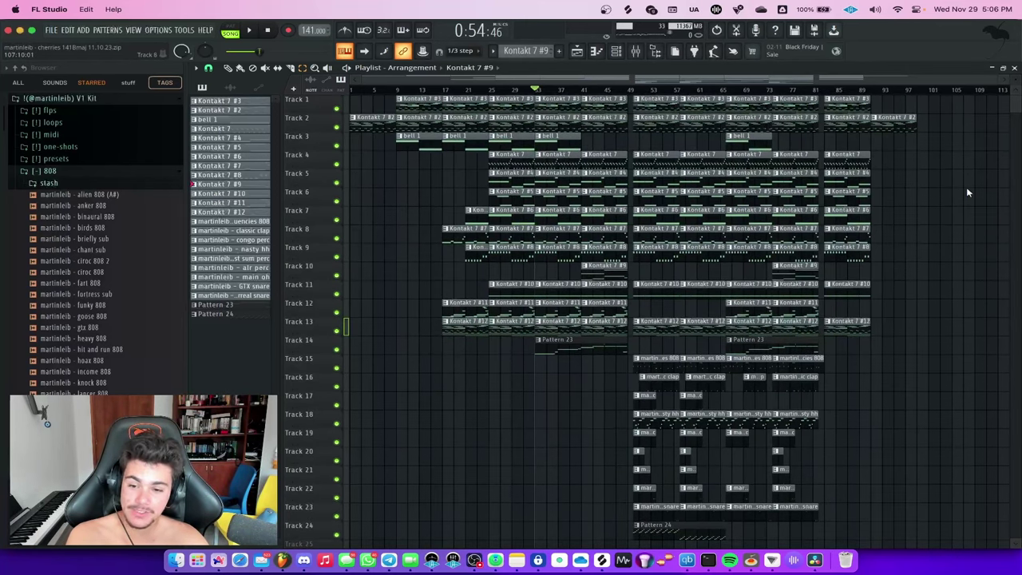
click(688, 533)
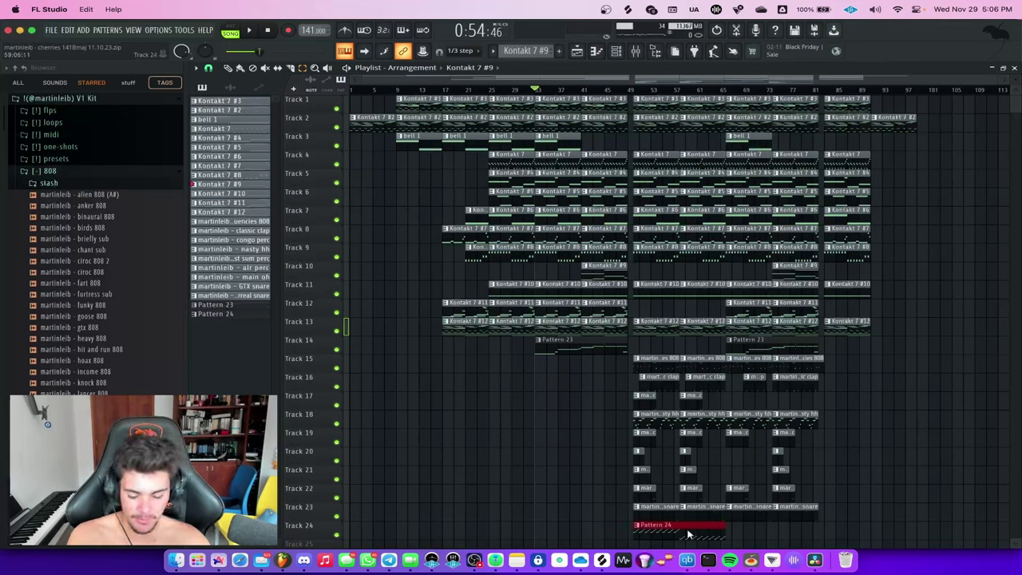
key(Delete)
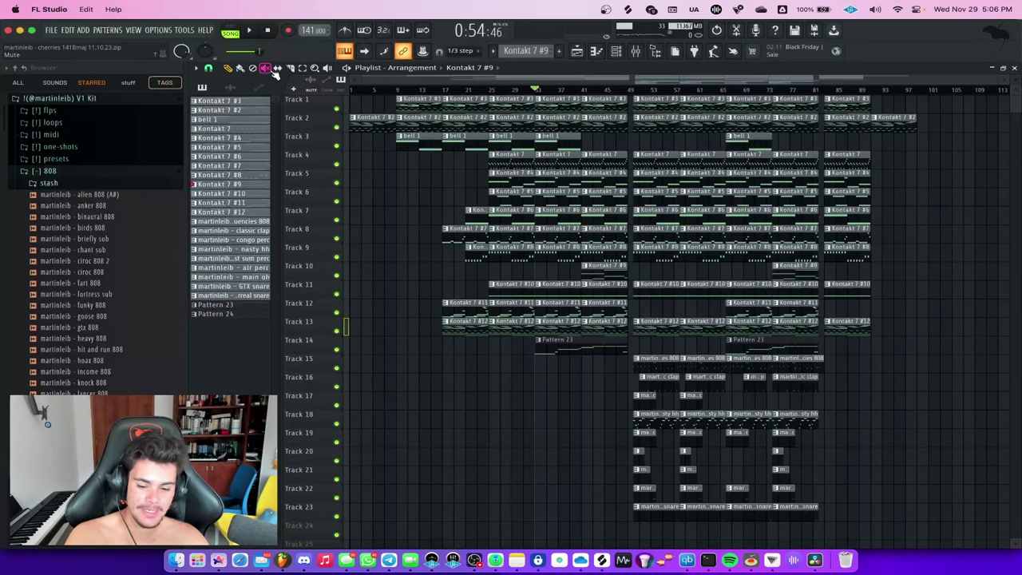
scroll(578, 128, up, 4)
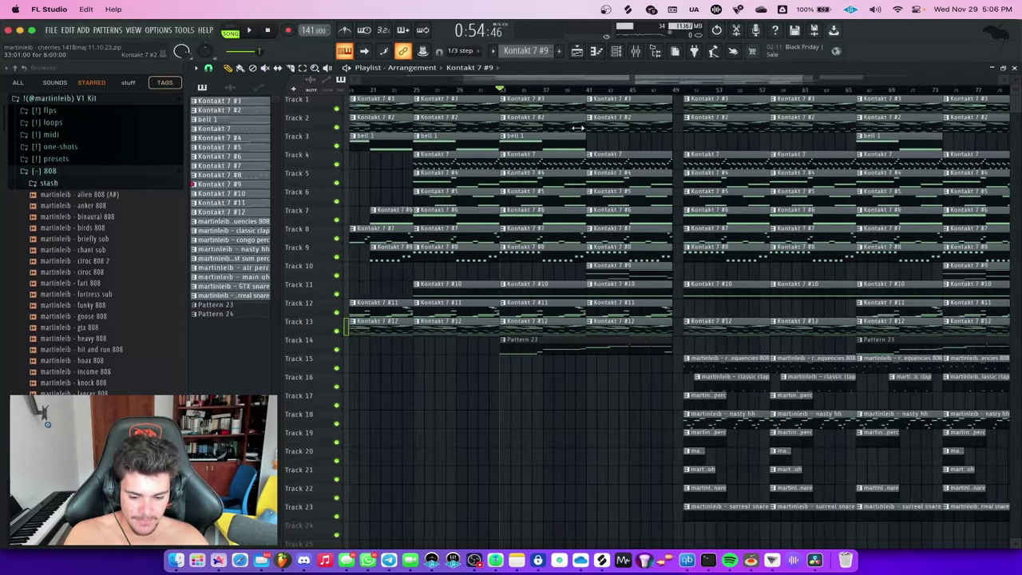
scroll(577, 128, down, 4)
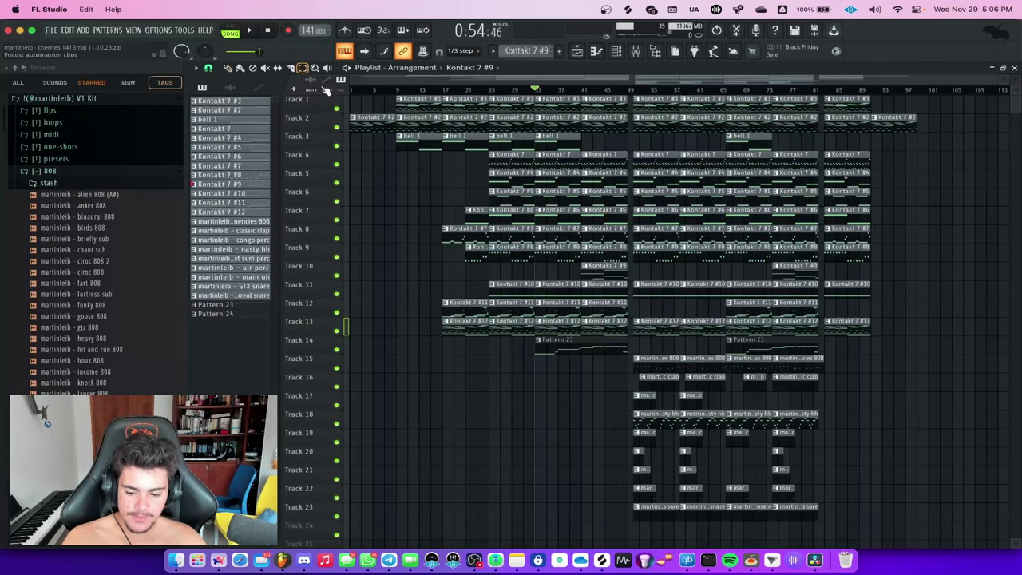
- Select and solo tracks 1 to 13 together, and switch the solo off again
drag(308, 100, 336, 329)
click(351, 344)
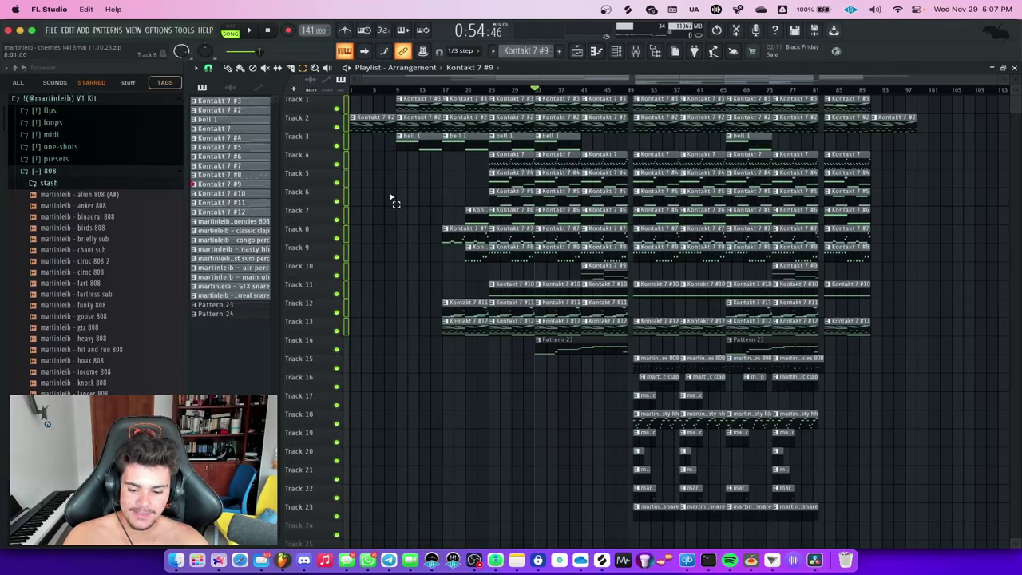
right_click(336, 110)
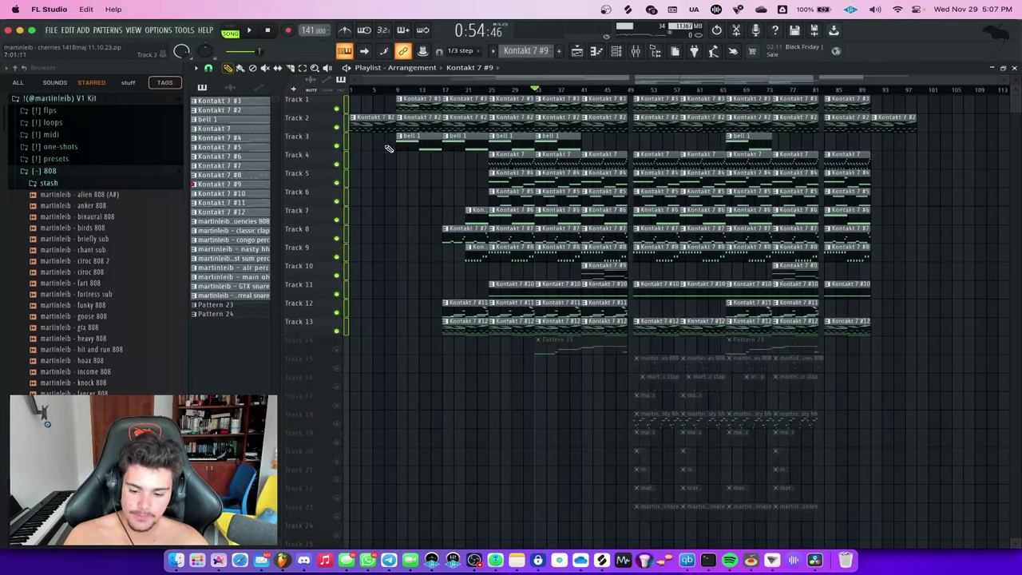
click(336, 109)
right_click(340, 110)
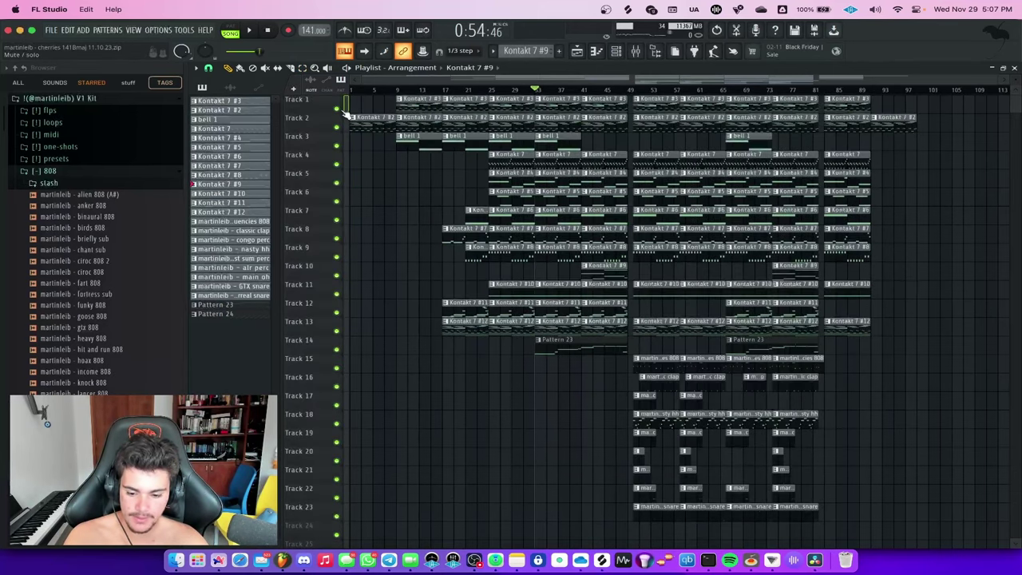
- Open Track 1's Kontakt 7 #3 clip in the piano roll, play the pattern, and examine its high and low notes
double_click(549, 97)
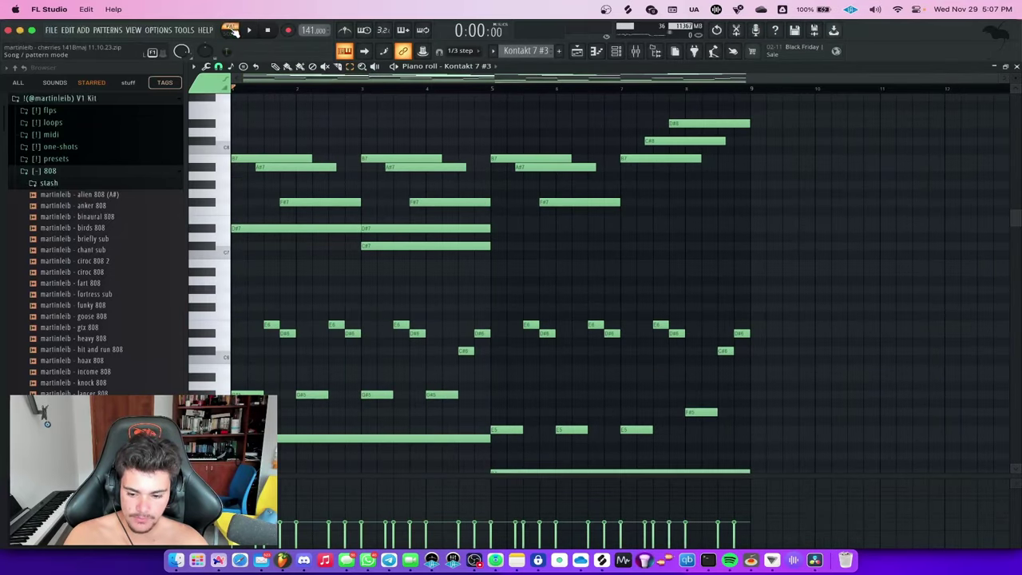
key(space)
scroll(367, 138, down, 5)
scroll(367, 138, up, 4)
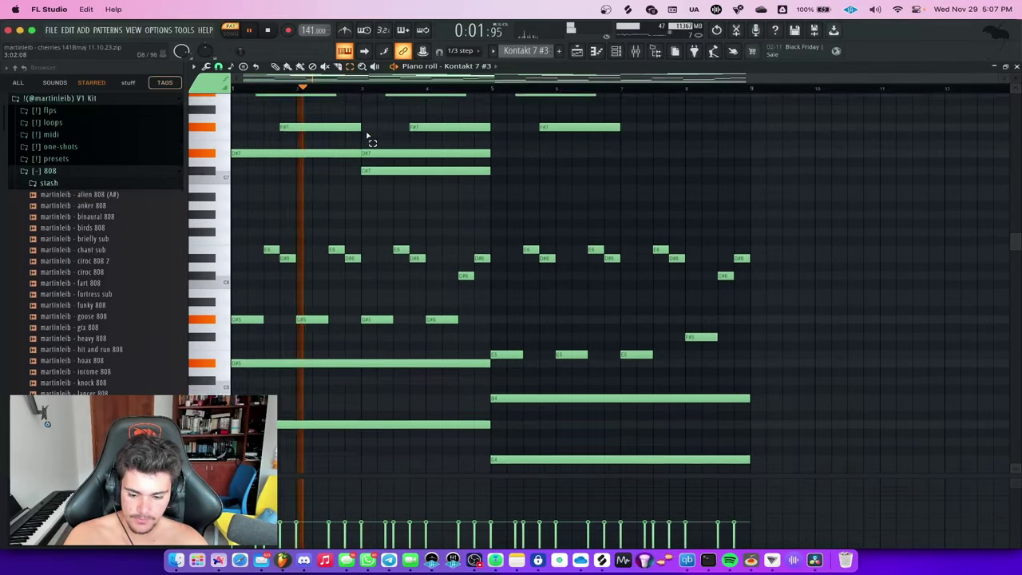
scroll(368, 138, up, 3)
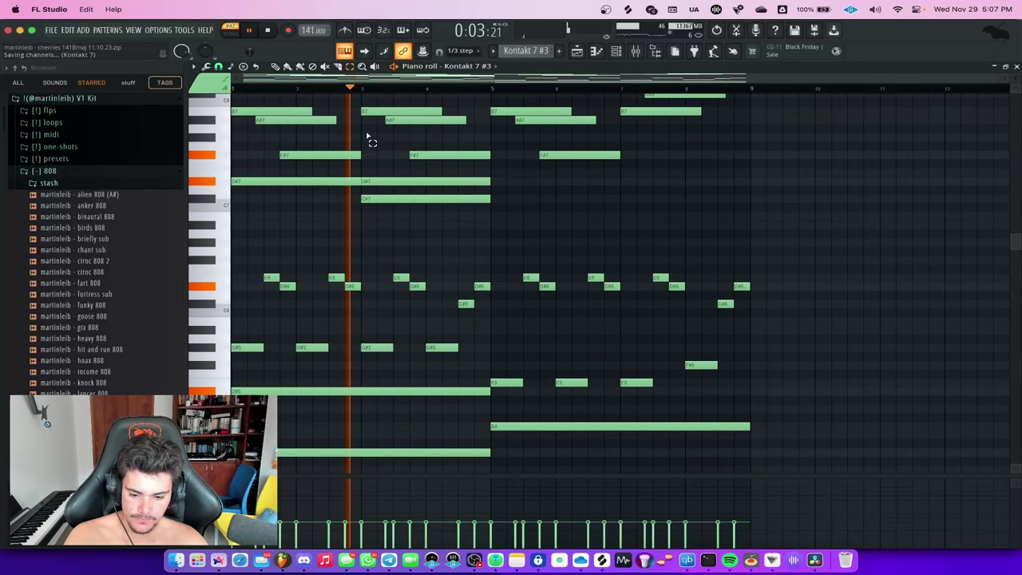
scroll(367, 137, down, 5)
scroll(367, 137, up, 5)
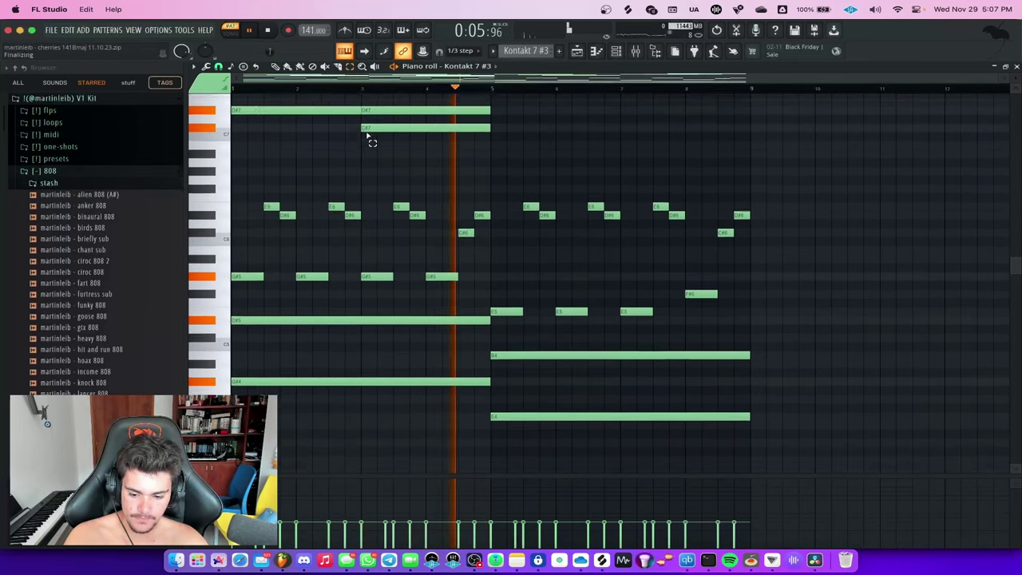
scroll(371, 142, up, 3)
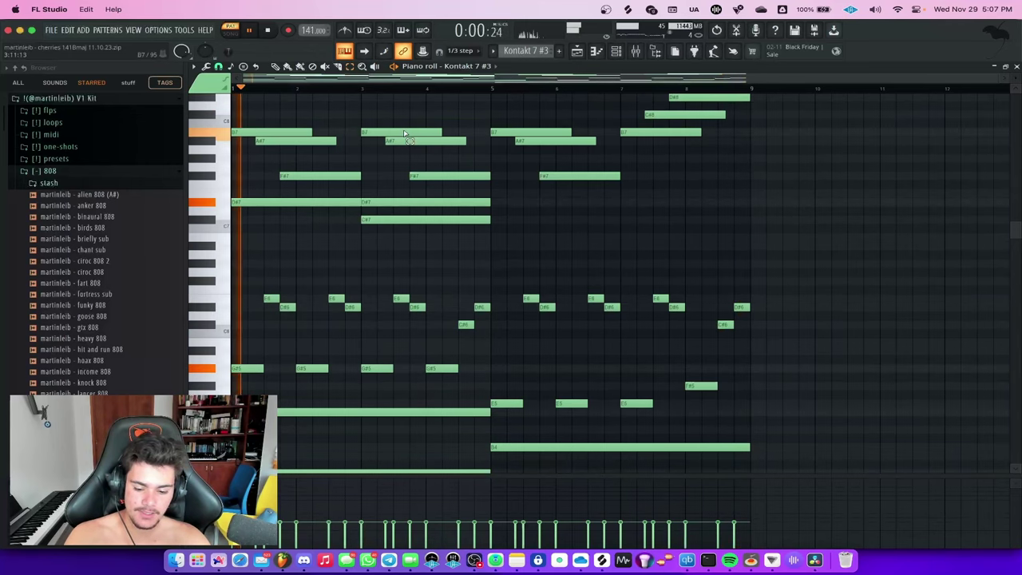
scroll(406, 133, up, 6)
scroll(411, 140, down, 4)
scroll(411, 143, down, 4)
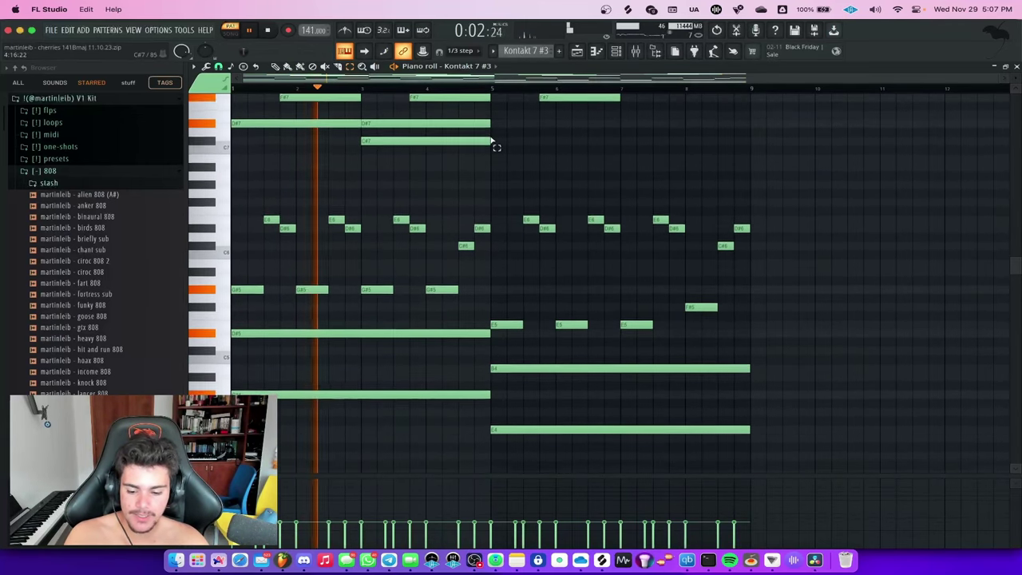
scroll(399, 176, up, 4)
- Select the long D#7 and C#7 notes starting at bar 3, stop playback, and clear the selection
drag(399, 226, 394, 166)
scroll(383, 174, up, 3)
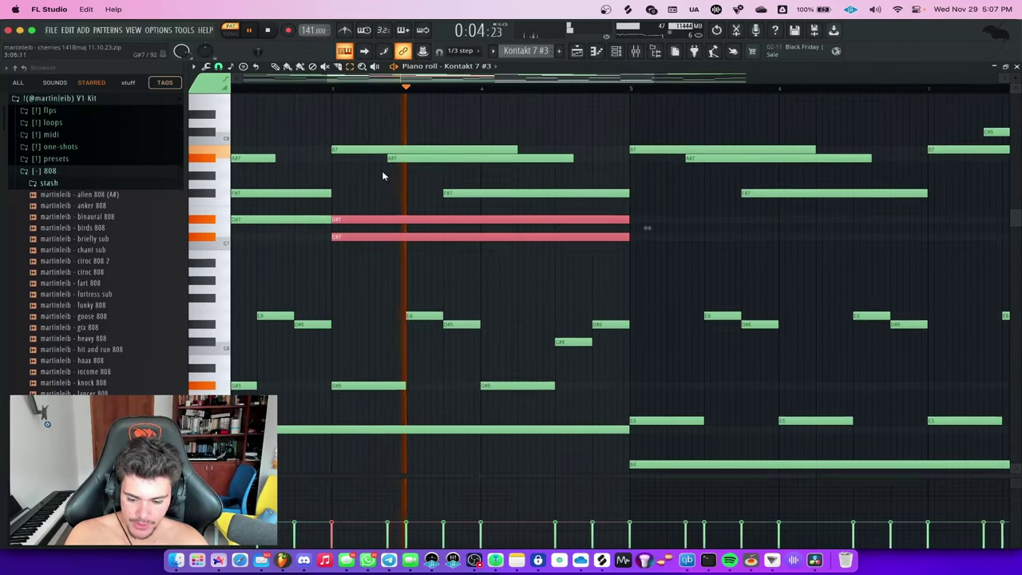
scroll(343, 249, up, 3)
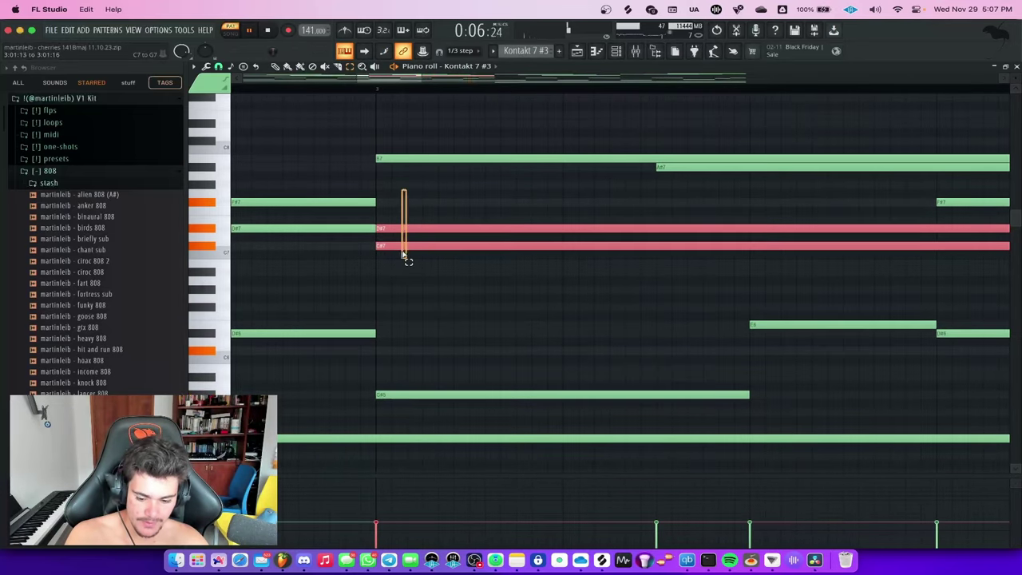
scroll(404, 250, down, 6)
key(space)
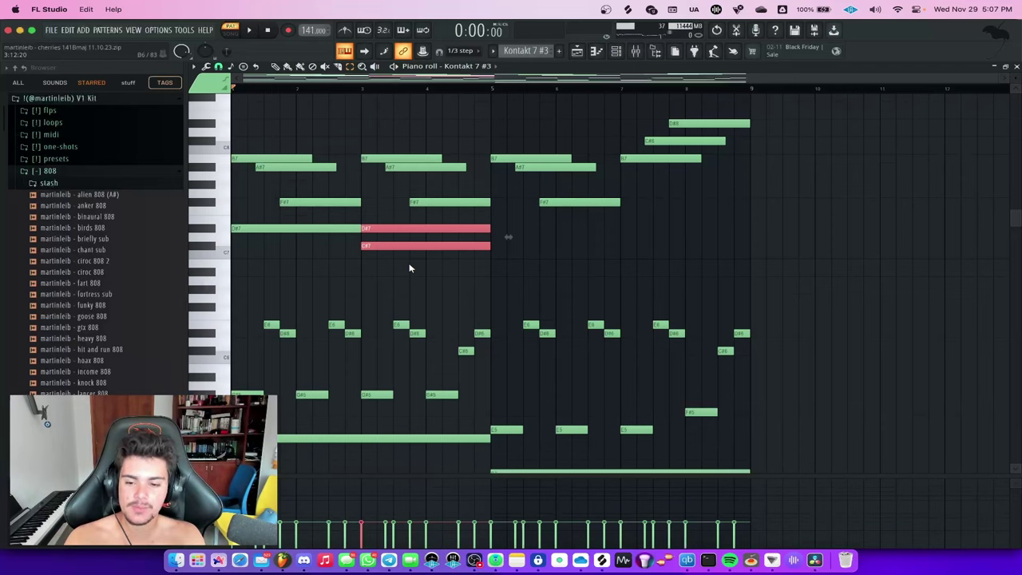
super+click(321, 310)
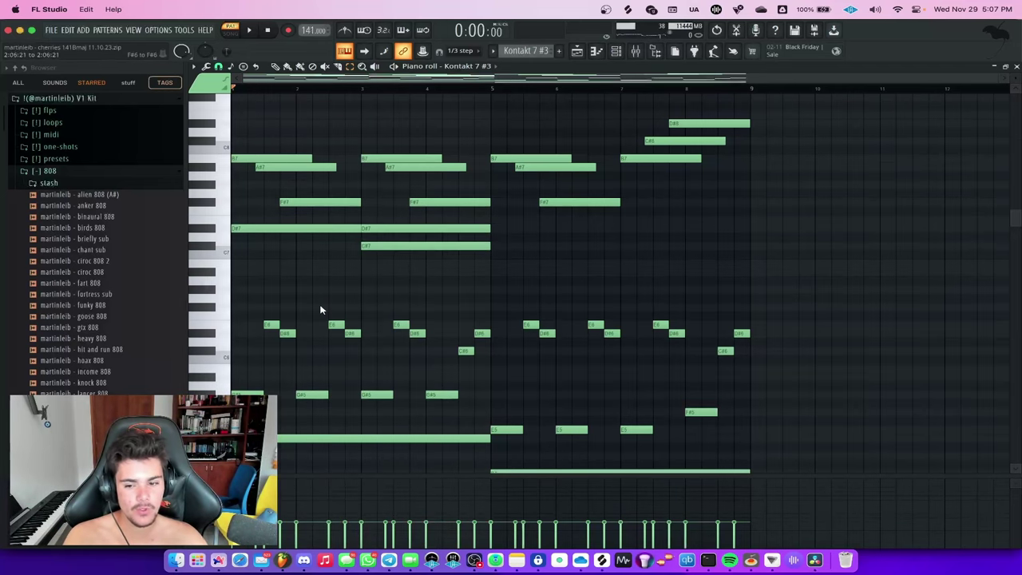
- Zoom in on bar 3 and highlight the D#7 and C#7 pair again
scroll(367, 282, down, 5)
scroll(367, 285, up, 4)
scroll(338, 263, up, 1)
scroll(516, 247, up, 4)
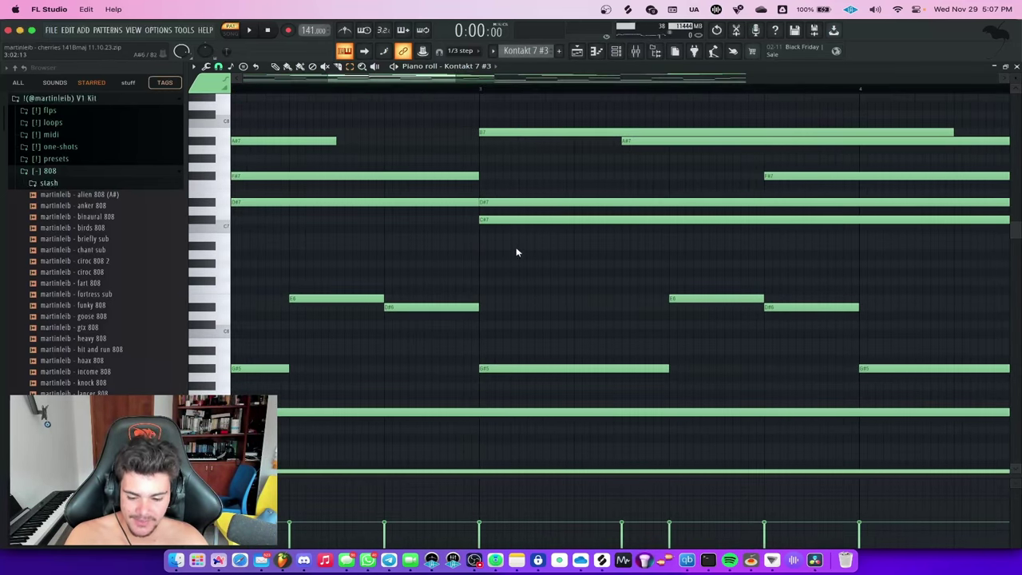
drag(516, 247, 511, 178)
scroll(510, 178, down, 5)
scroll(561, 134, down, 2)
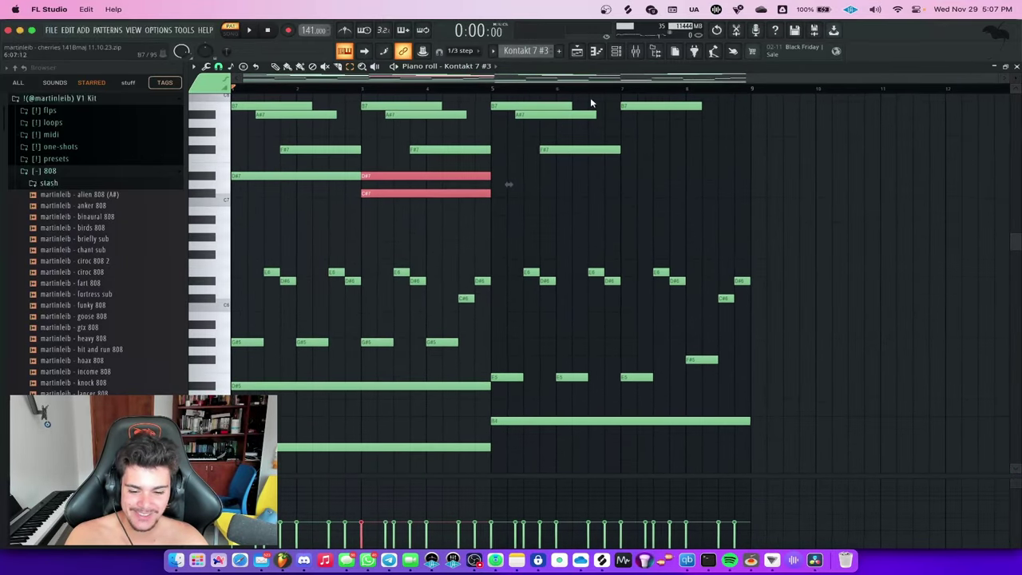
- Check the mixer effects on Insert 13 and Insert 1 while the pattern plays, and close the mixer
click(635, 55)
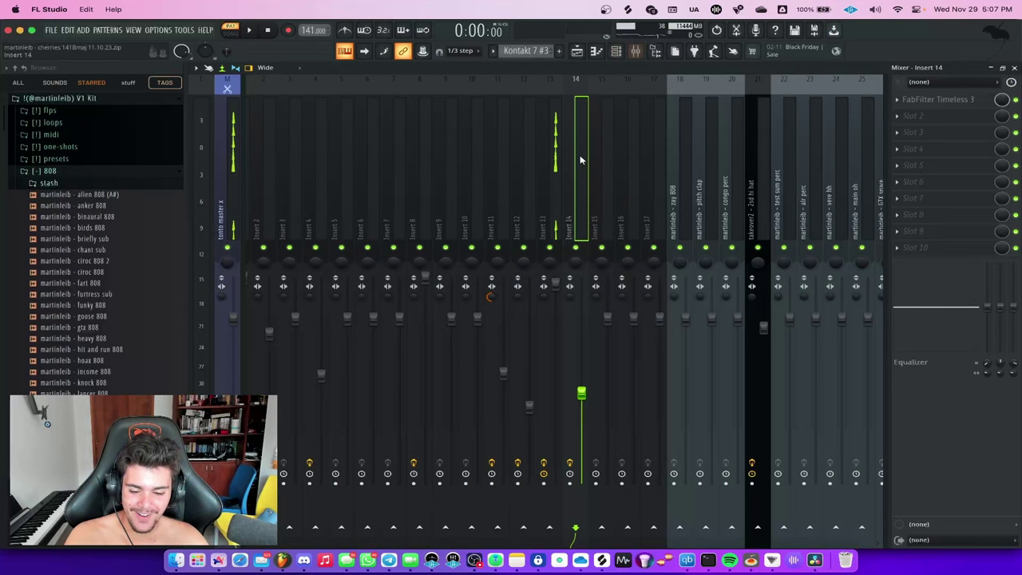
click(556, 231)
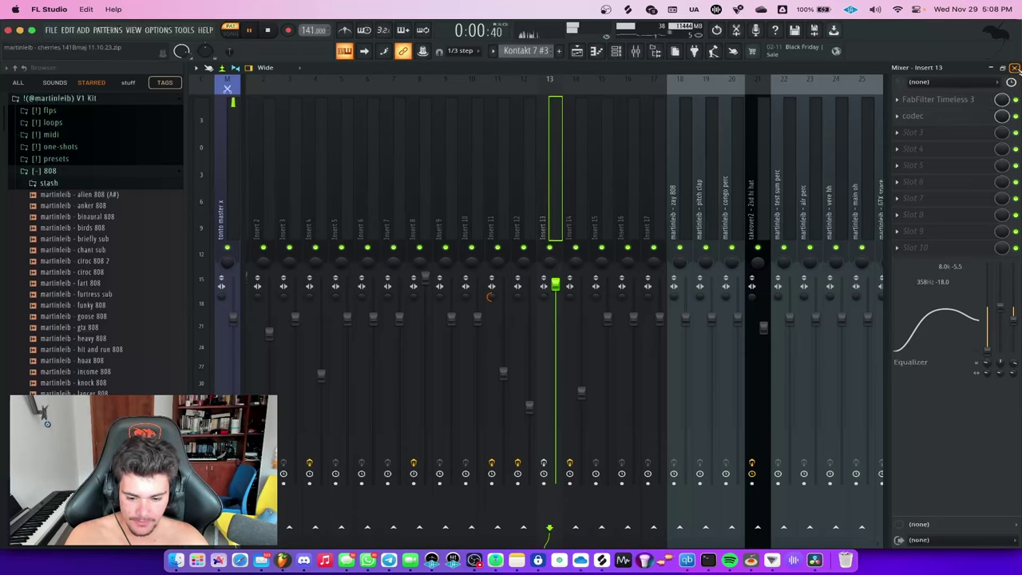
scroll(283, 205, up, 12)
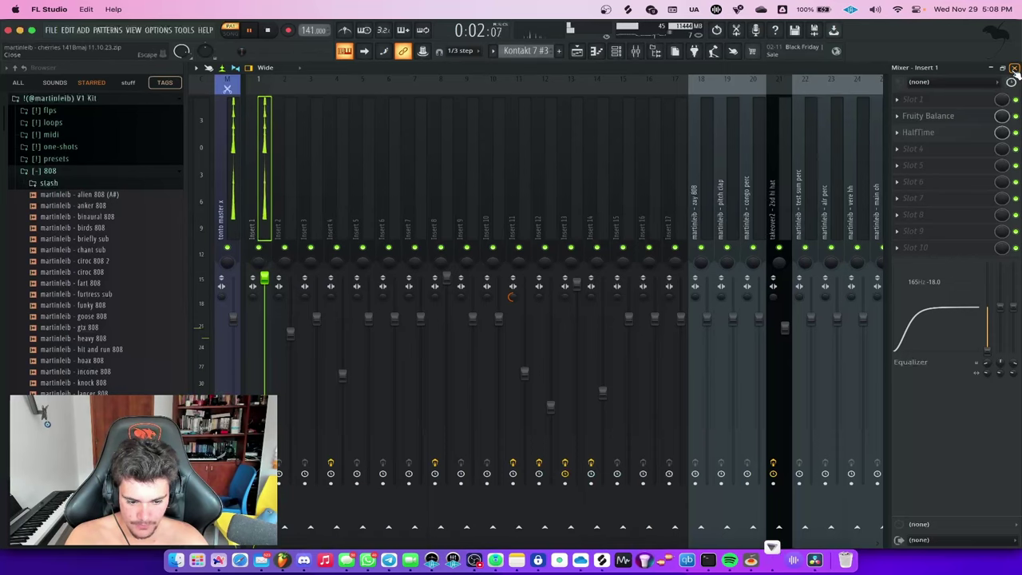
click(1014, 67)
- Listen through the Kontakt 7 #3 notes and recheck the effects on Insert 1 in the mixer
scroll(673, 238, up, 5)
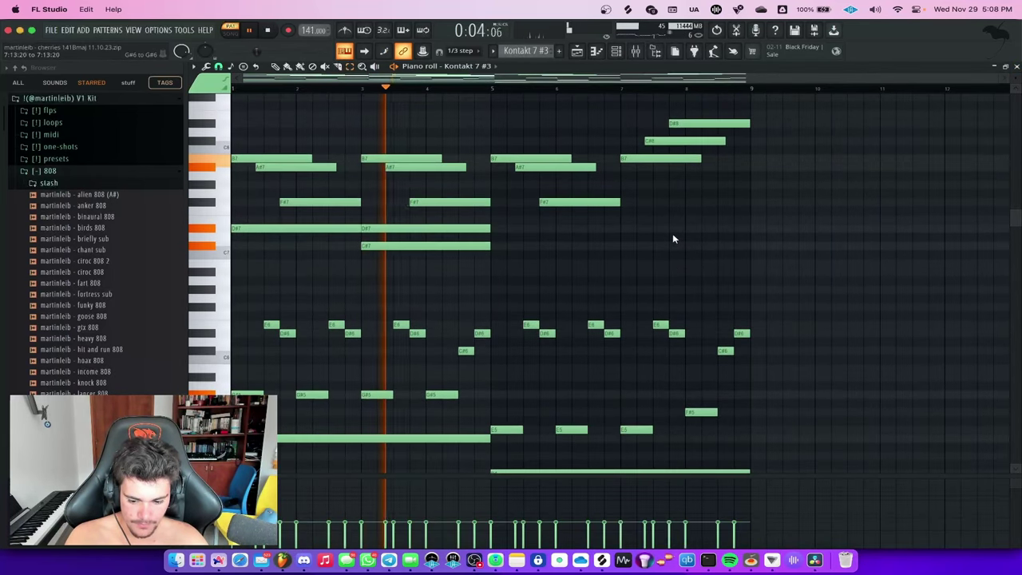
scroll(673, 238, up, 1)
scroll(672, 238, down, 4)
scroll(672, 238, up, 3)
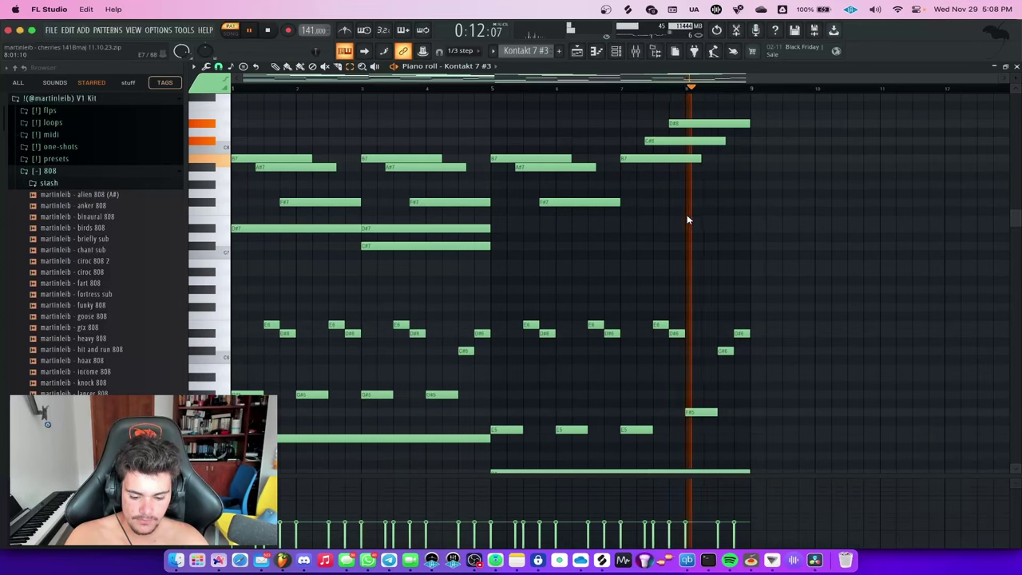
click(636, 50)
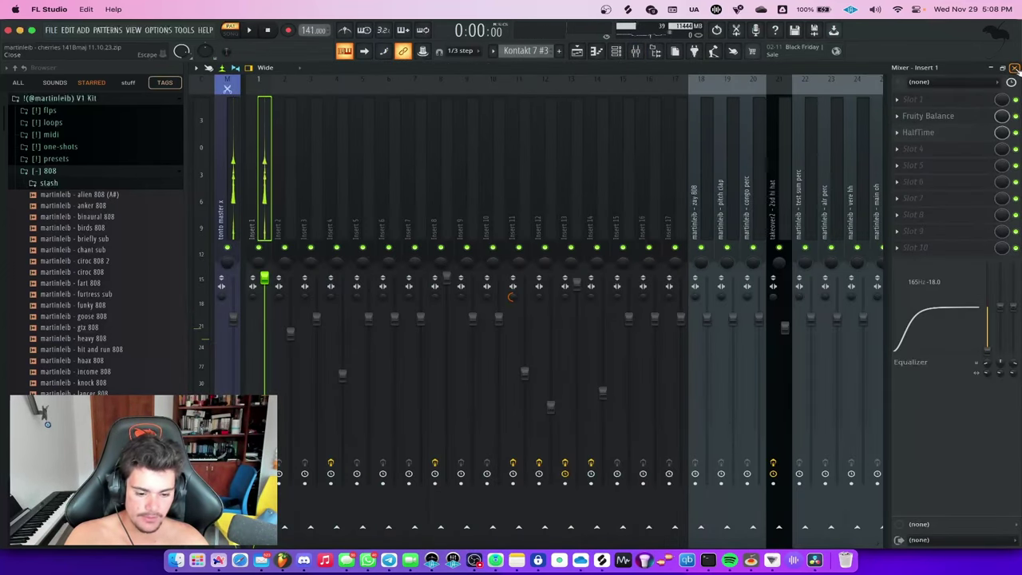
click(1014, 68)
- Return to the playlist, open Track 2's Kontakt 7 #2 clip in the piano roll, and examine the range below its lowest notes
key(F5)
scroll(547, 78, up, 3)
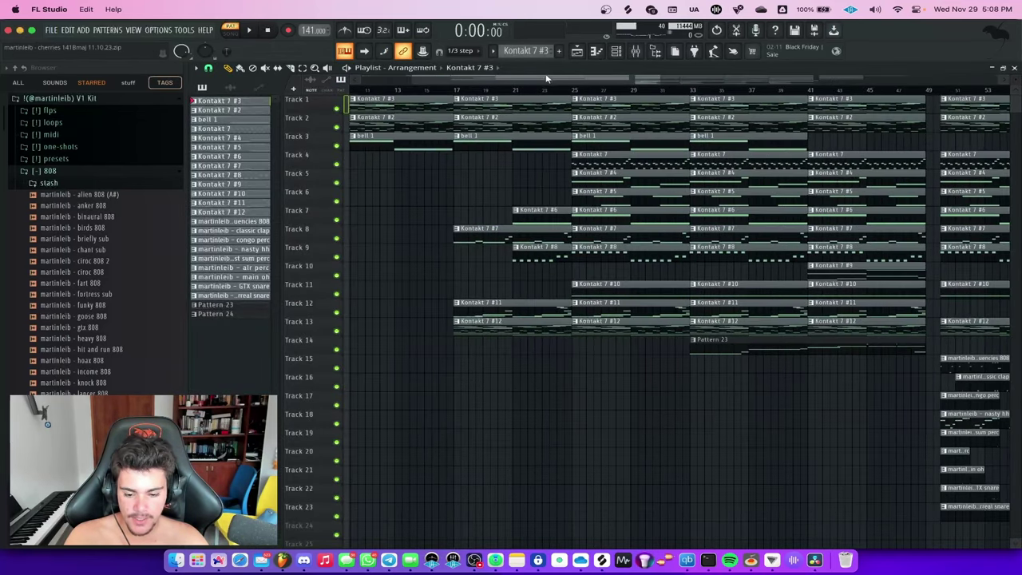
double_click(612, 127)
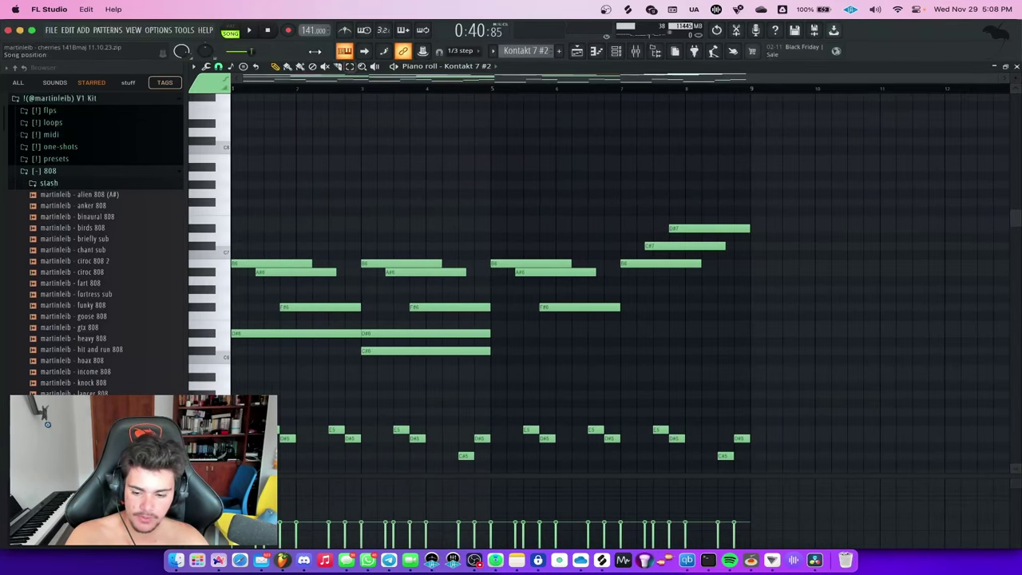
scroll(479, 160, down, 7)
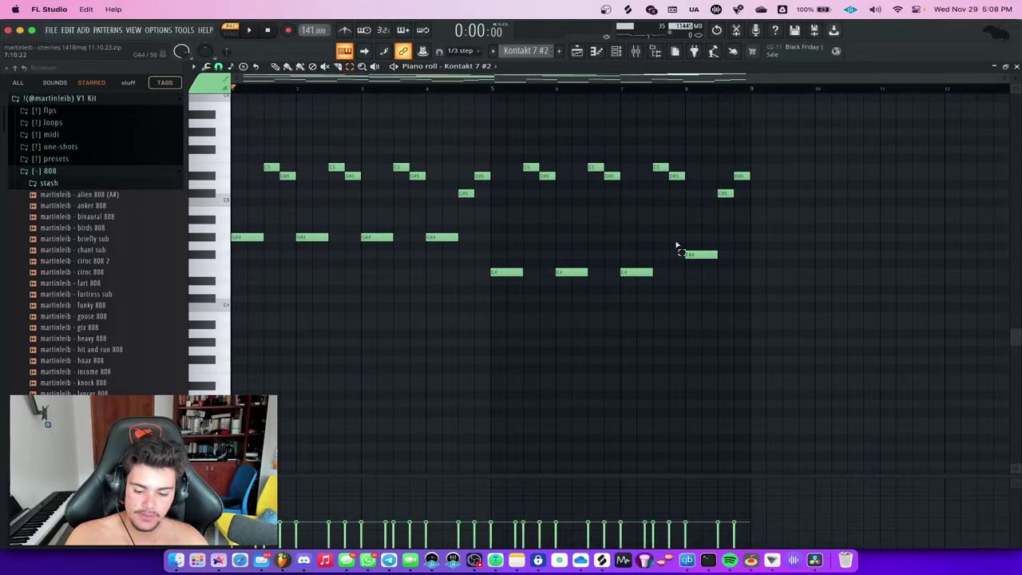
drag(765, 311, 233, 452)
scroll(491, 433, up, 2)
scroll(491, 433, up, 2)
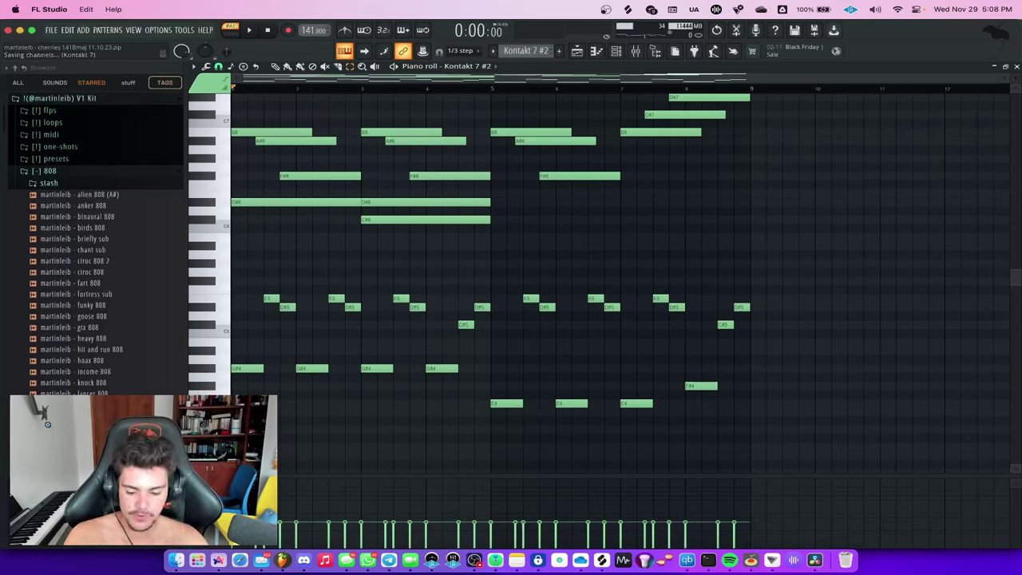
scroll(773, 379, down, 6)
scroll(763, 392, up, 13)
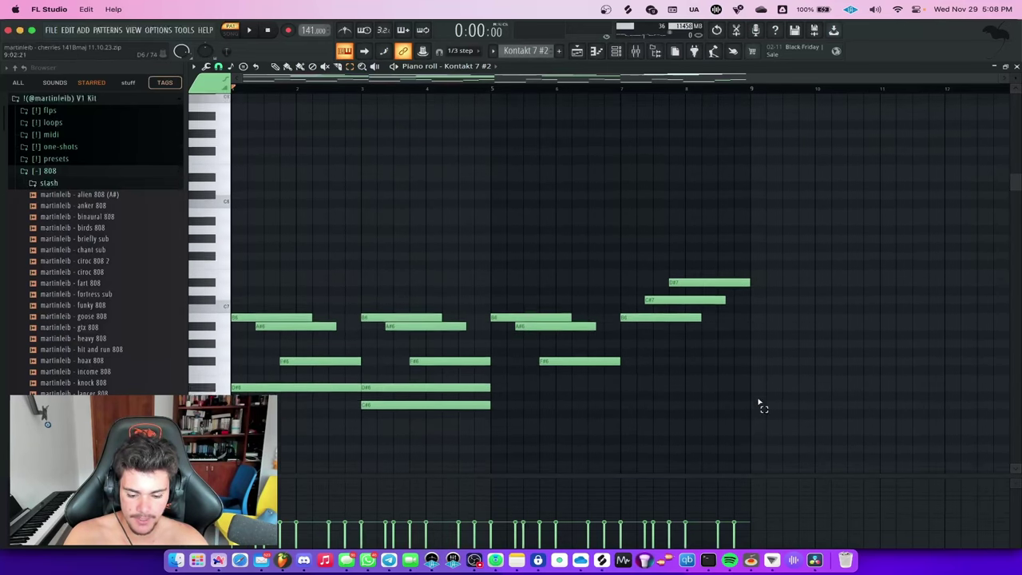
- Play the Kontakt 7 #2 pattern and follow its upper melody and lower notes
scroll(760, 396, down, 8)
scroll(759, 390, up, 1)
key(space)
scroll(763, 391, up, 2)
scroll(765, 391, down, 1)
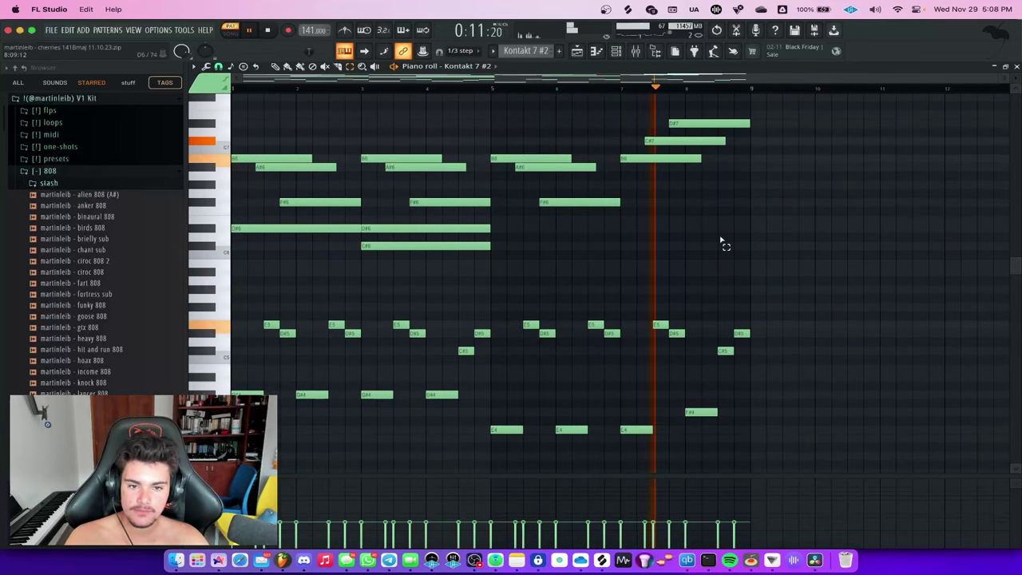
scroll(719, 234, up, 1)
scroll(721, 222, down, 4)
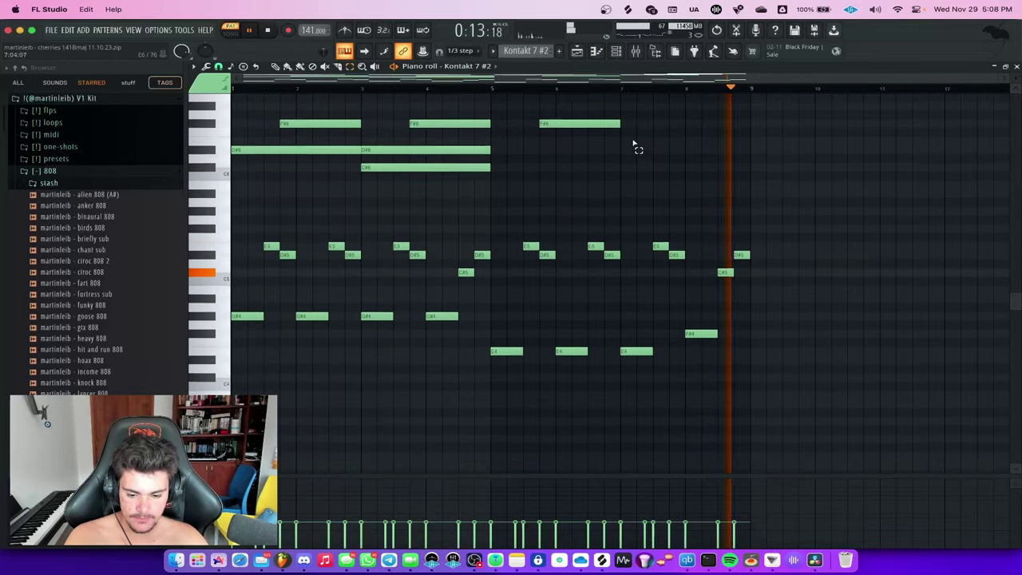
- Stop playback, return to the playlist, and open Track 3's bell 1 clip in the piano roll
click(578, 52)
key(space)
scroll(558, 144, down, 3)
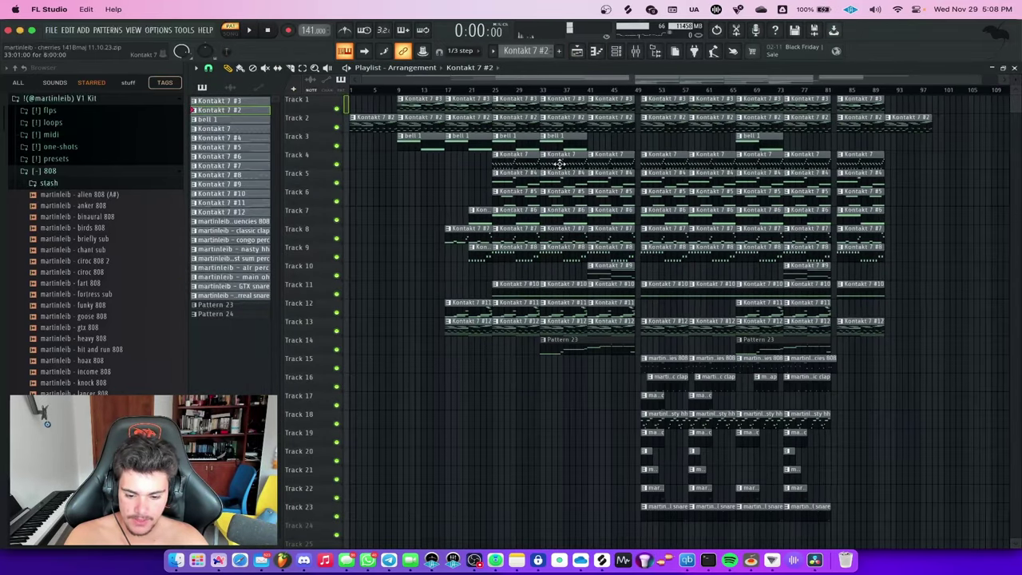
double_click(467, 136)
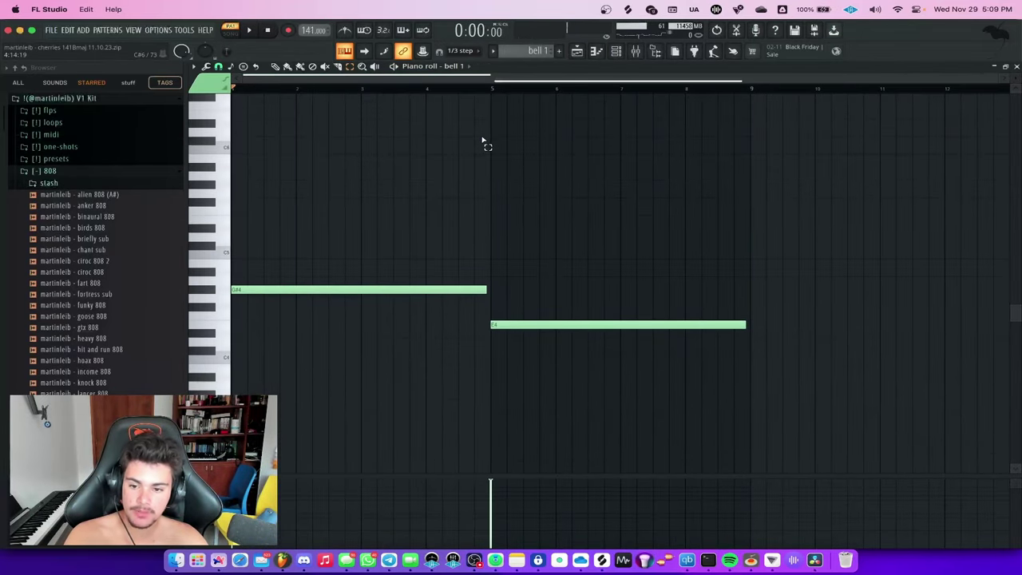
- Play the bell 1 pattern, follow its two long notes, and return to the playlist arrangement
key(space)
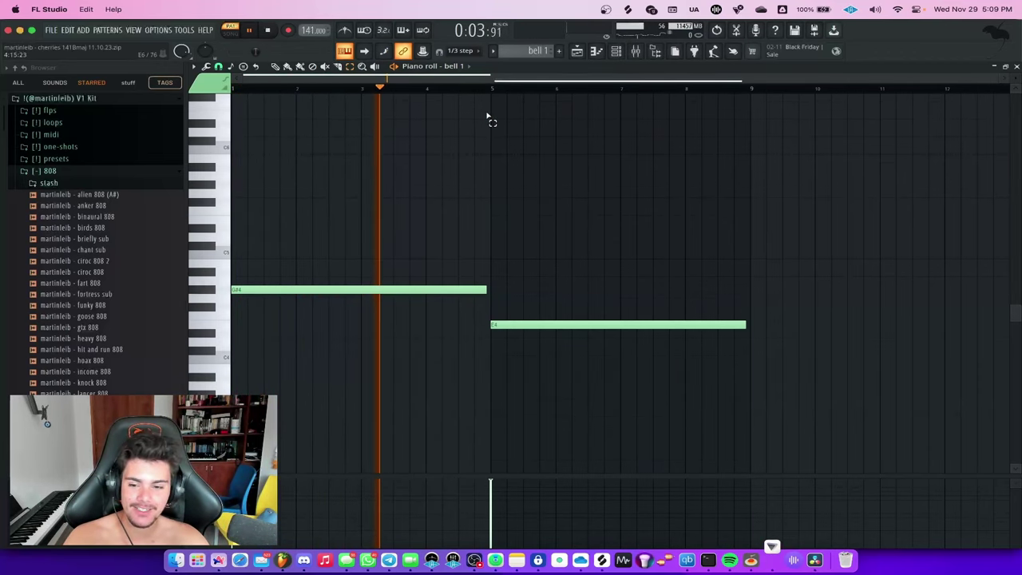
scroll(477, 304, up, 2)
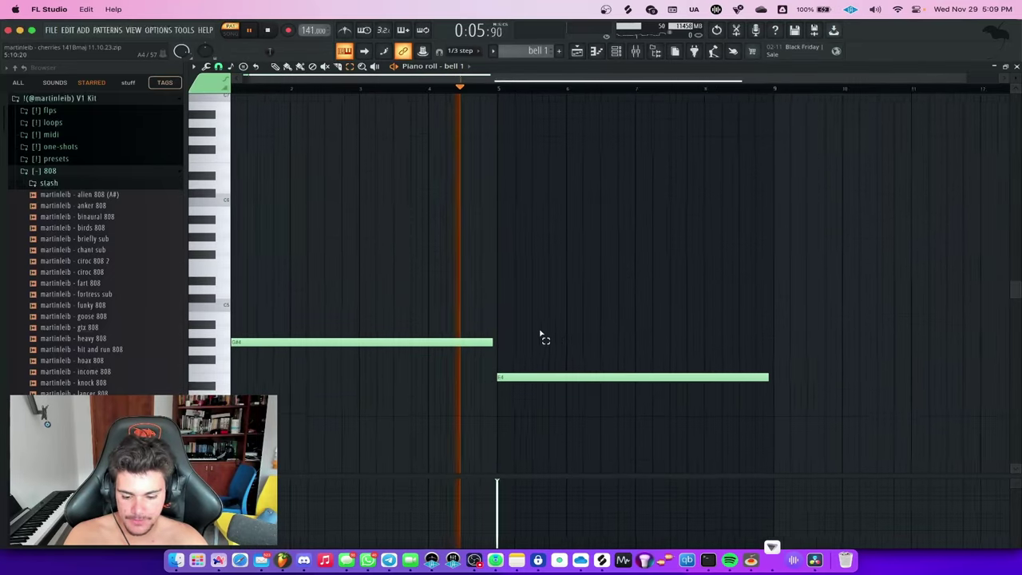
click(577, 52)
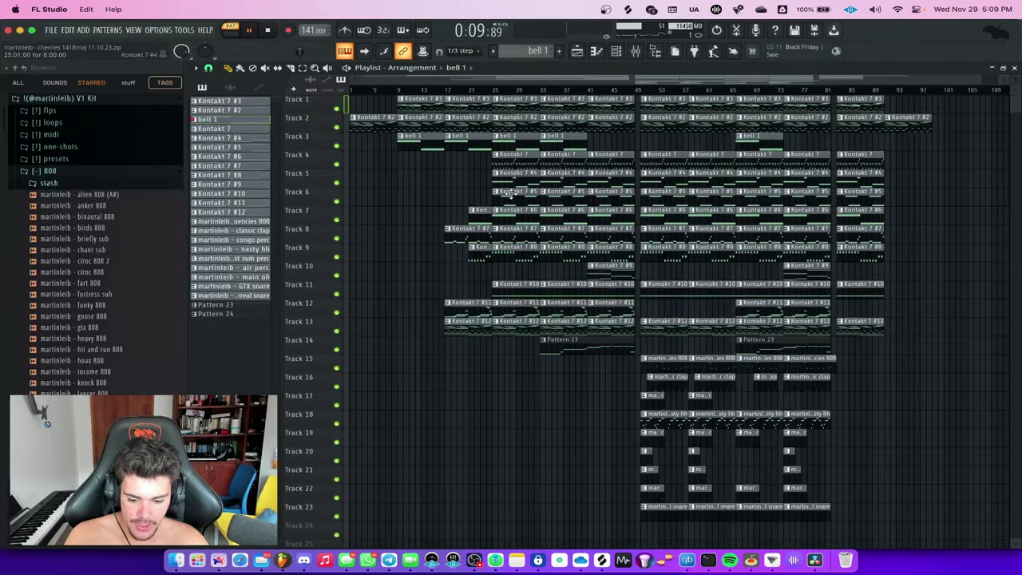
scroll(606, 94, up, 5)
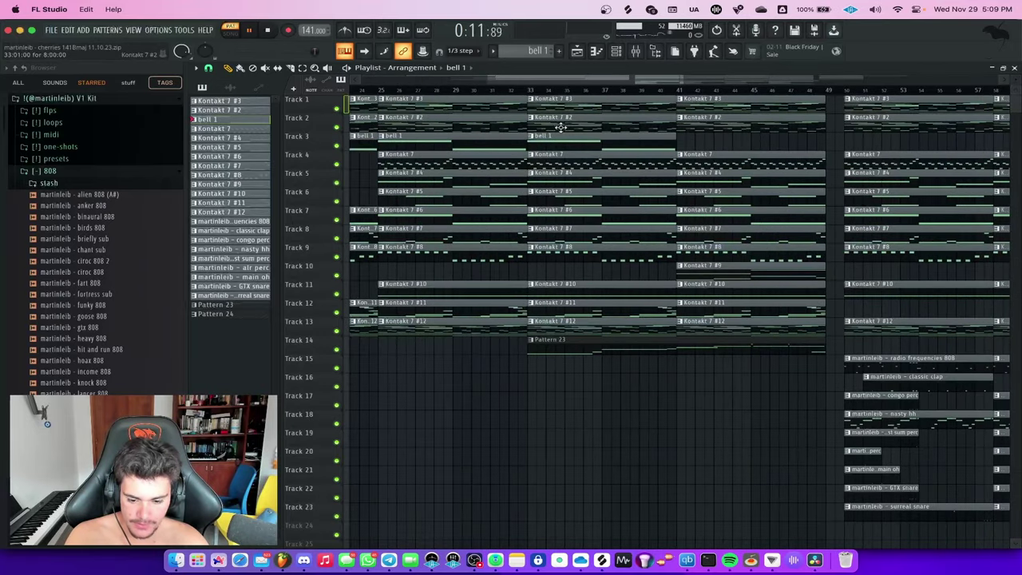
scroll(562, 128, down, 5)
scroll(567, 141, up, 3)
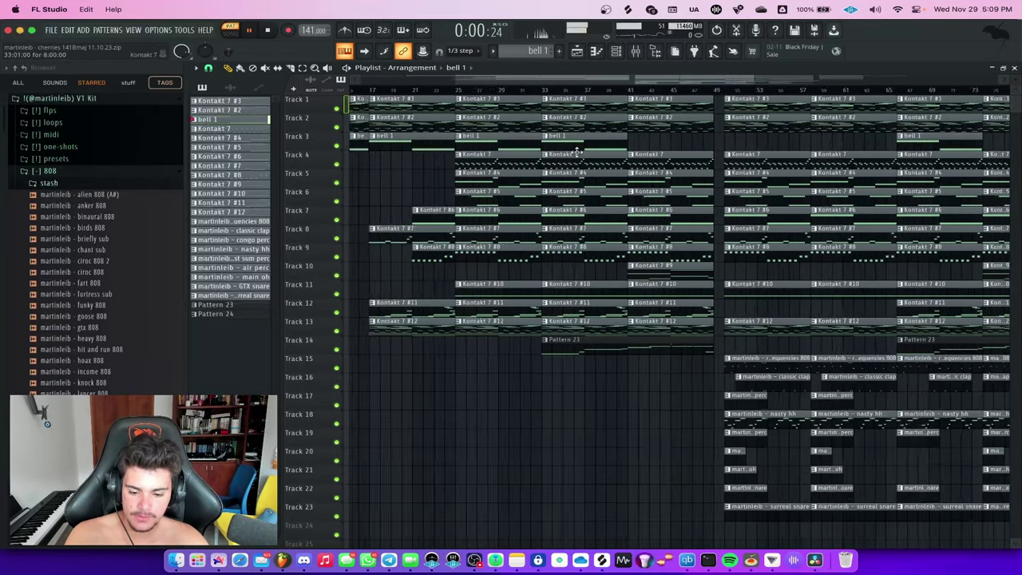
- Open and play Track 4's Kontakt 7 clip in the piano roll, and check its Albion NEO instrument from the channel rack
double_click(520, 168)
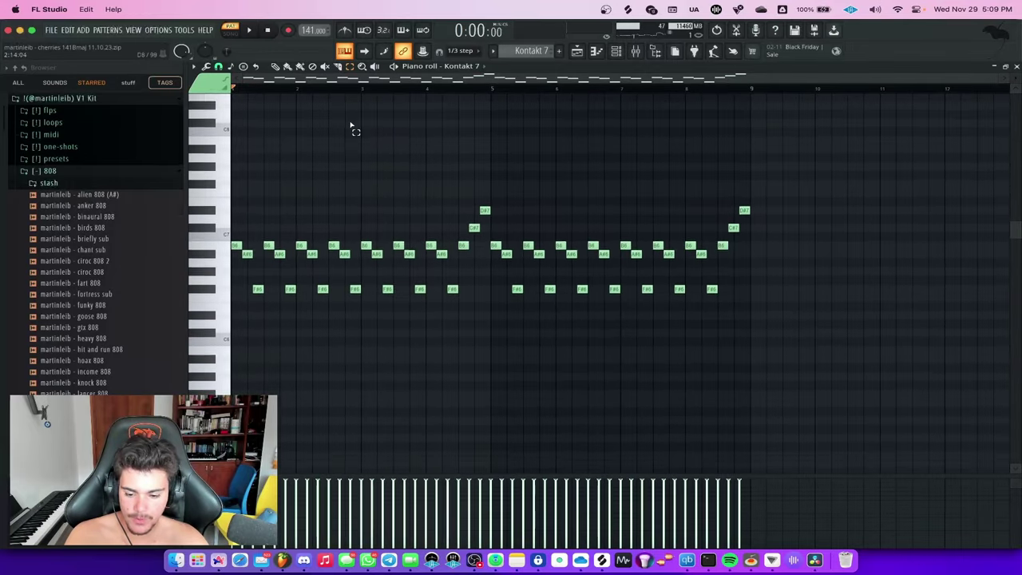
key(space)
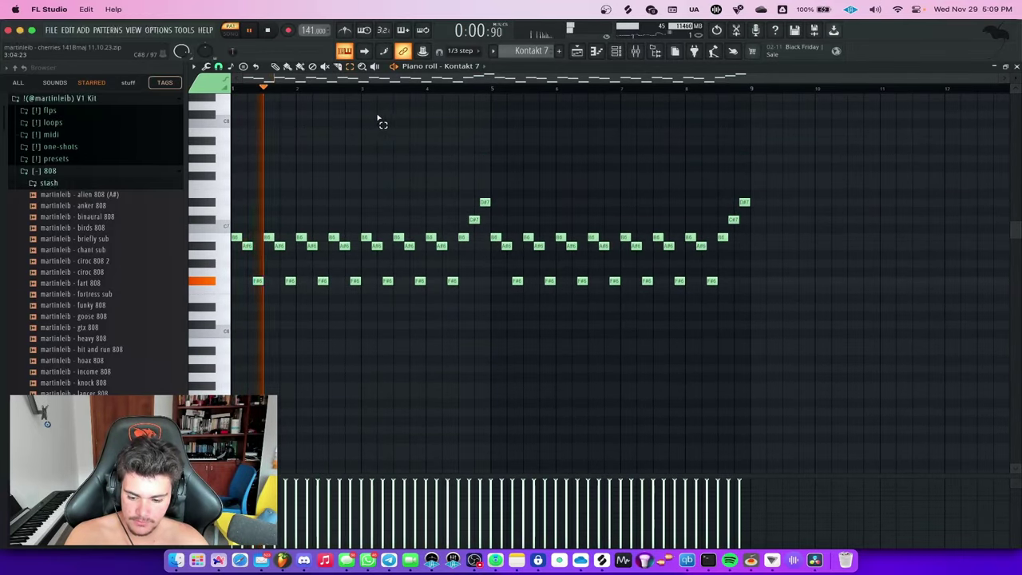
click(618, 51)
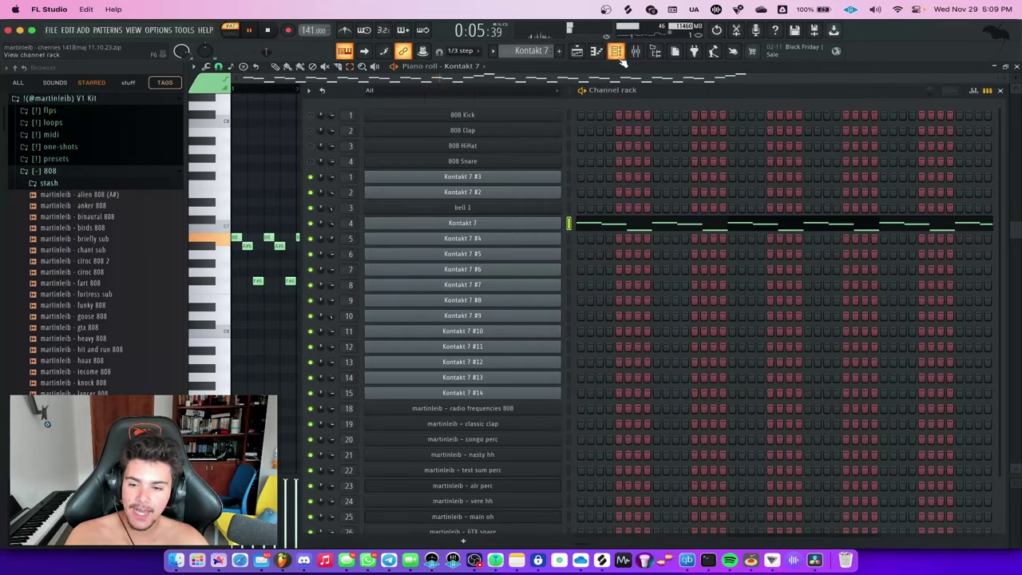
click(551, 285)
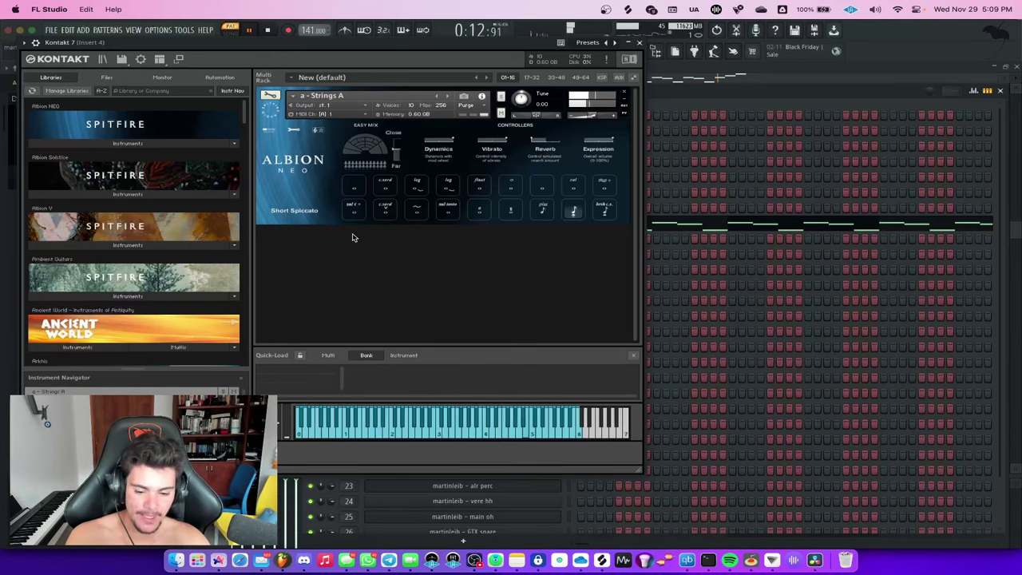
click(655, 50)
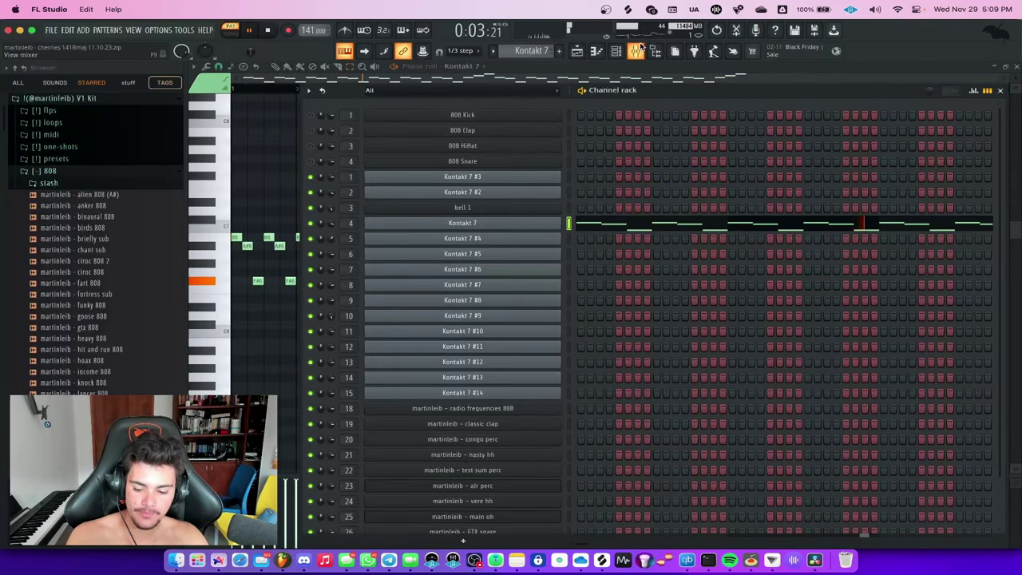
- Highlight all notes of the Kontakt 7 pattern in the piano roll, and clear the selection
click(267, 336)
drag(844, 354, 160, 120)
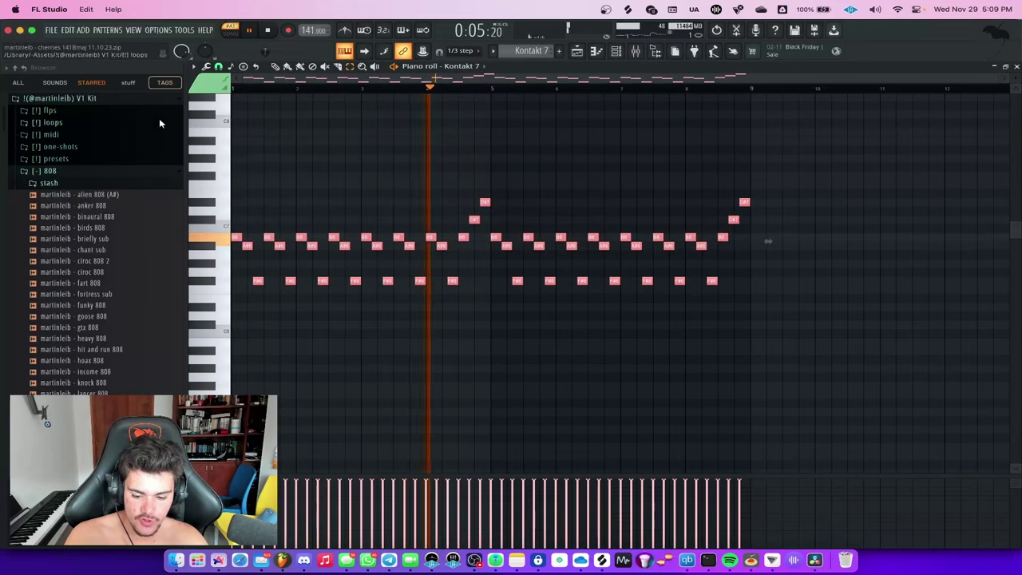
drag(805, 337, 760, 312)
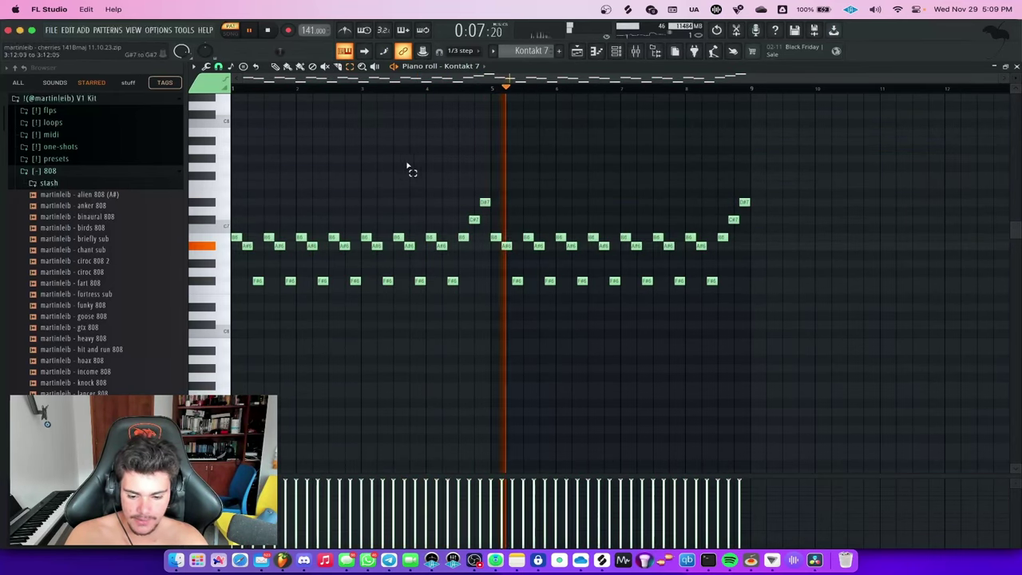
- Check the effects on Insert 4 in the mixer, and close the mixer
click(636, 54)
click(366, 176)
click(335, 186)
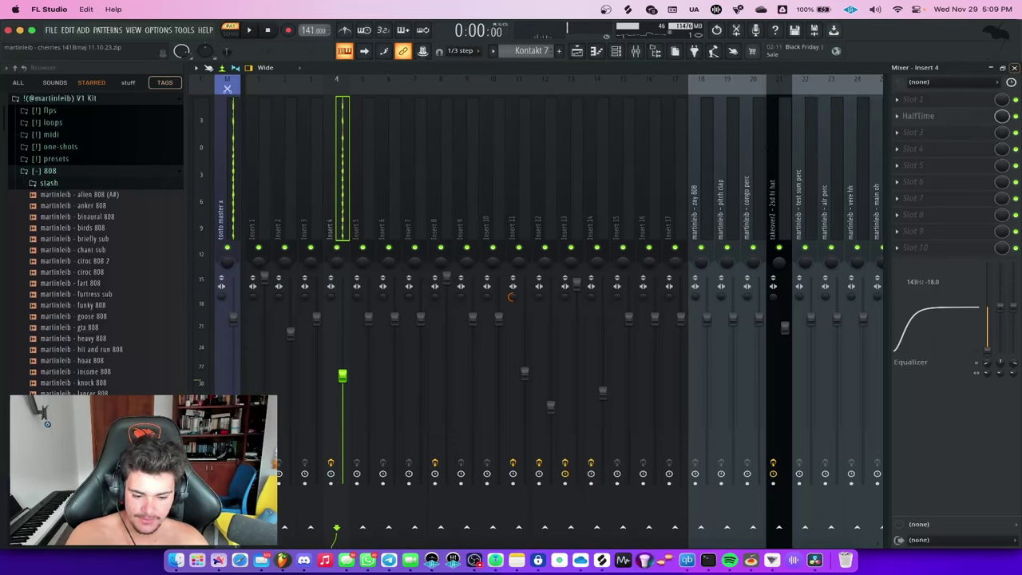
click(1015, 70)
- Open Track 5's Kontakt 7 #4 clip from the playlist, play it, and briefly highlight its notes in the piano roll
click(577, 52)
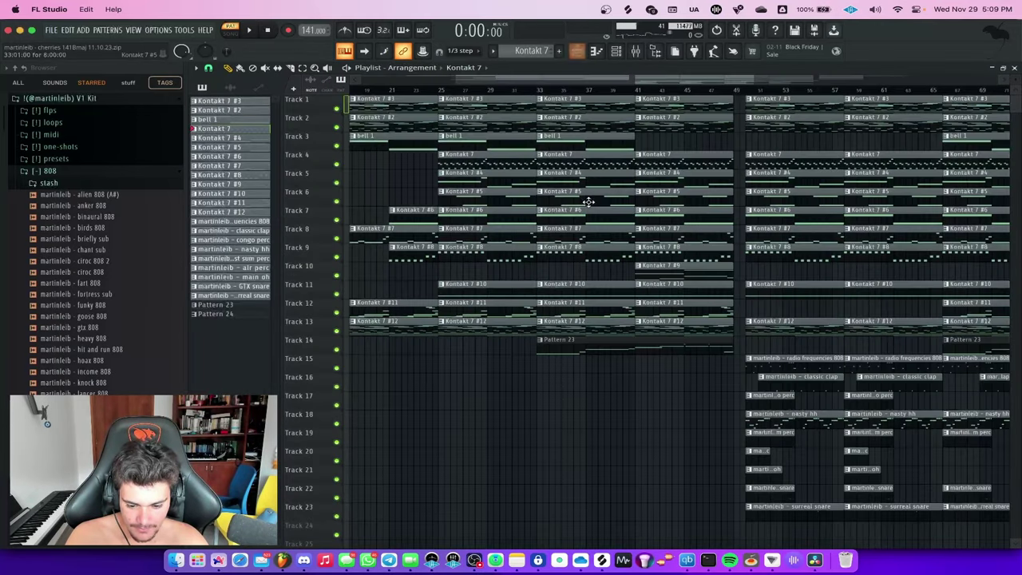
double_click(586, 182)
key(space)
scroll(431, 164, down, 1)
scroll(575, 228, up, 2)
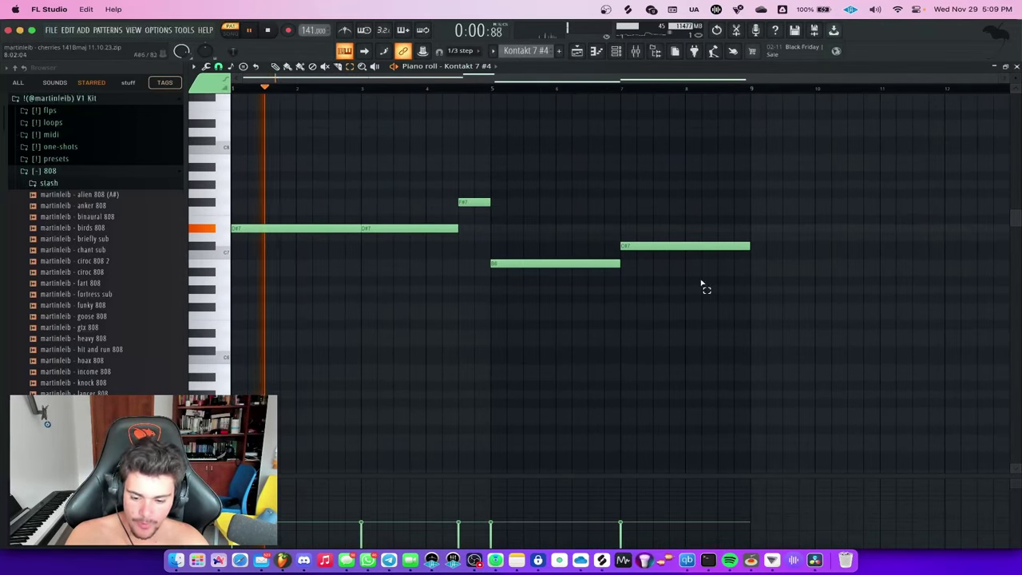
drag(785, 324, 188, 157)
click(415, 171)
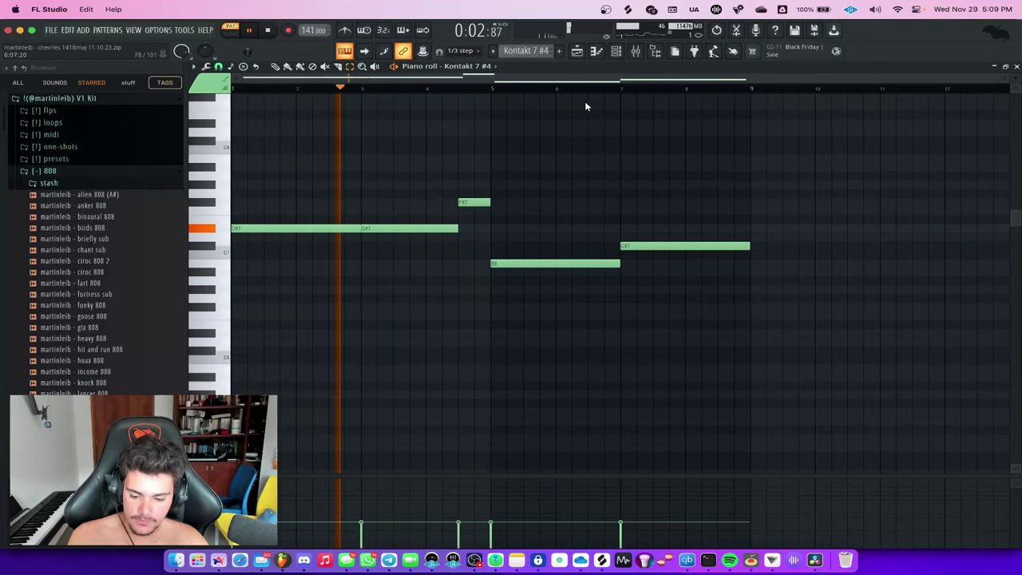
- Check the Albion NEO instrument on the Kontakt 7 #4 channel, and close it together with the channel rack
click(615, 51)
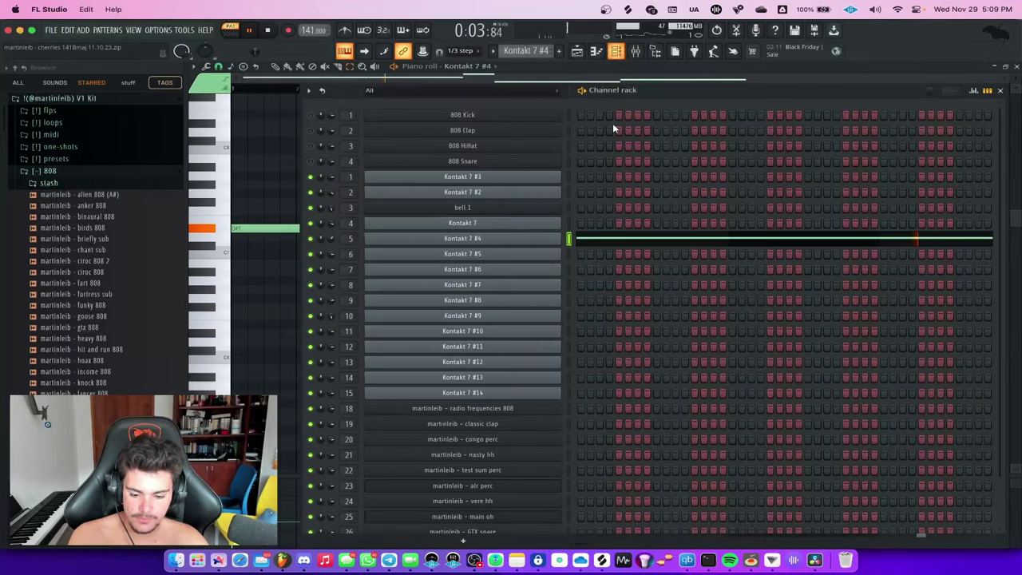
click(557, 238)
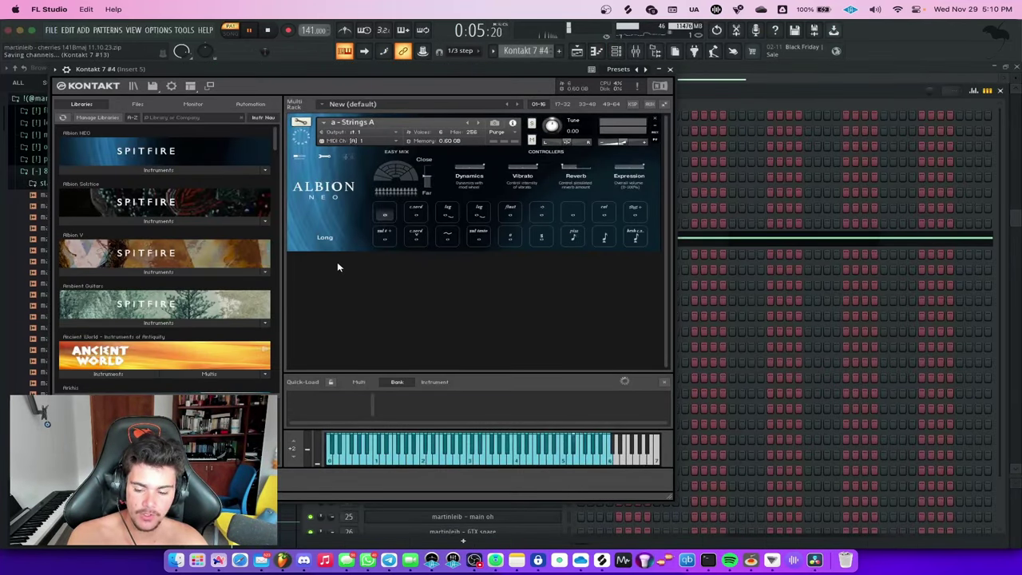
click(671, 70)
click(1003, 91)
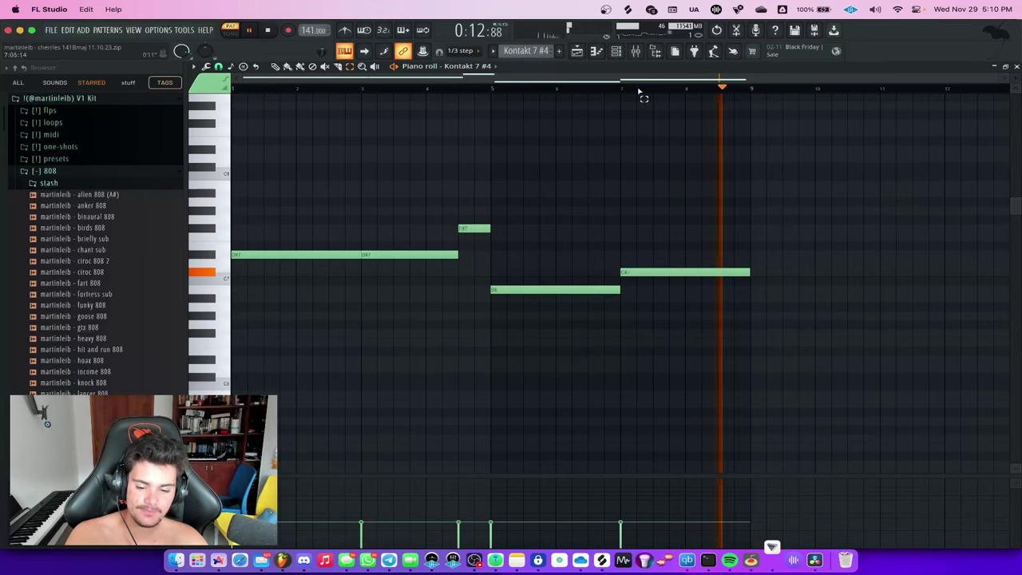
- Return to the playlist, open Track 6's Kontakt 7 #5 clip in the piano roll, and highlight all its notes
click(590, 60)
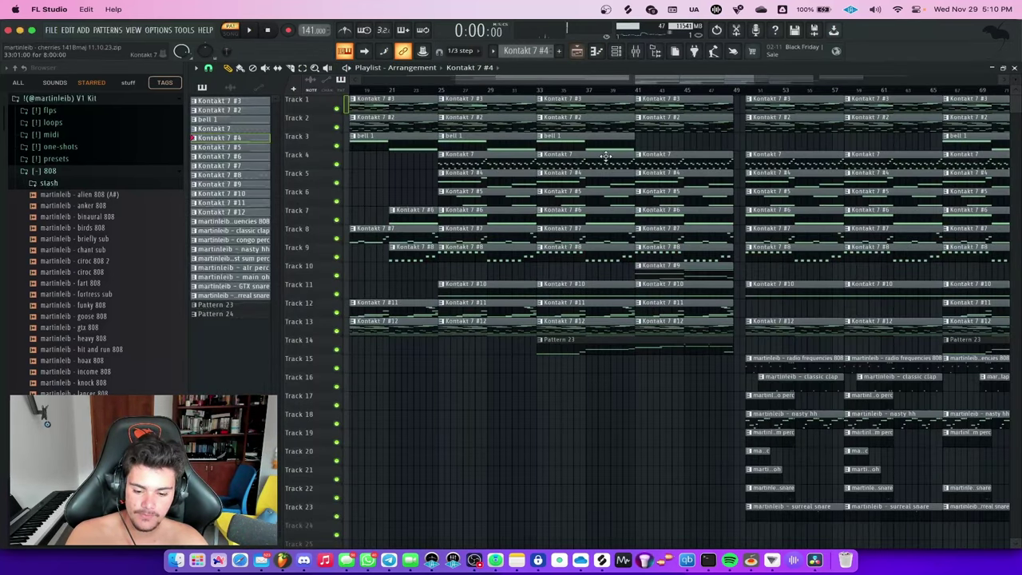
scroll(606, 157, down, 2)
double_click(582, 197)
scroll(587, 210, left, 3)
drag(793, 337, 188, 169)
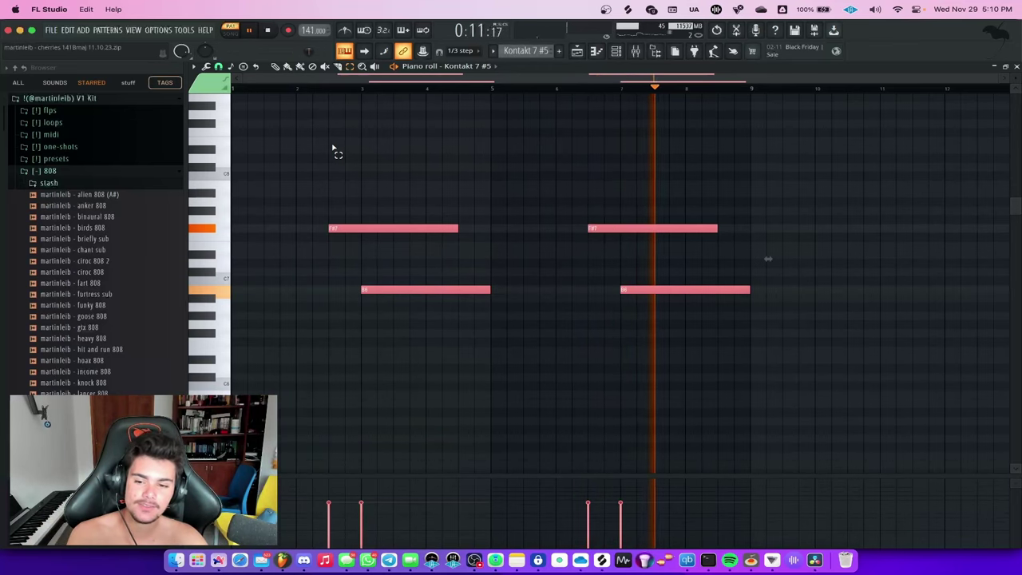
- Stop playback, return to the playlist, and open Track 7's Kontakt 7 #6 clip in the piano roll
key(space)
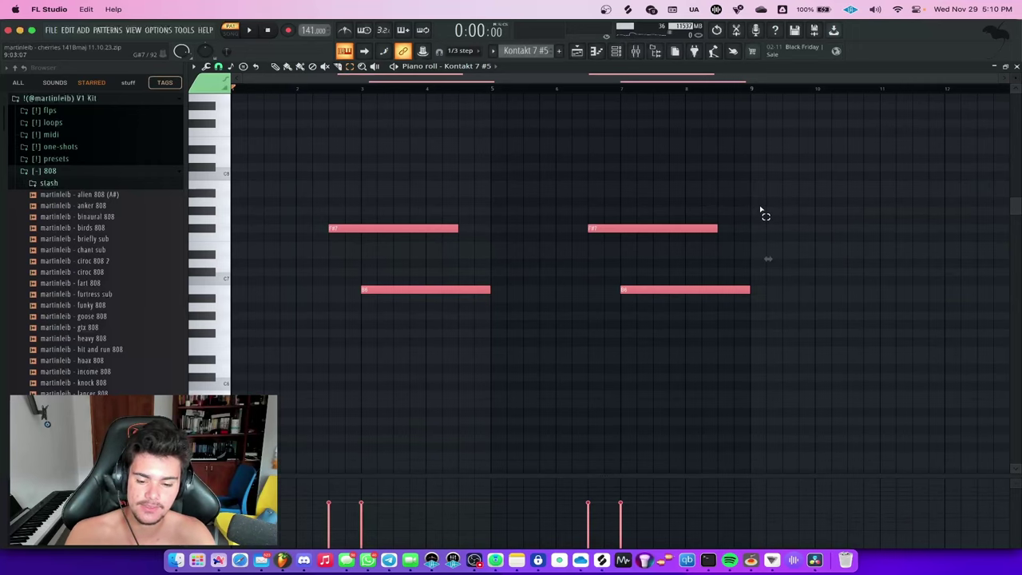
scroll(760, 212, up, 2)
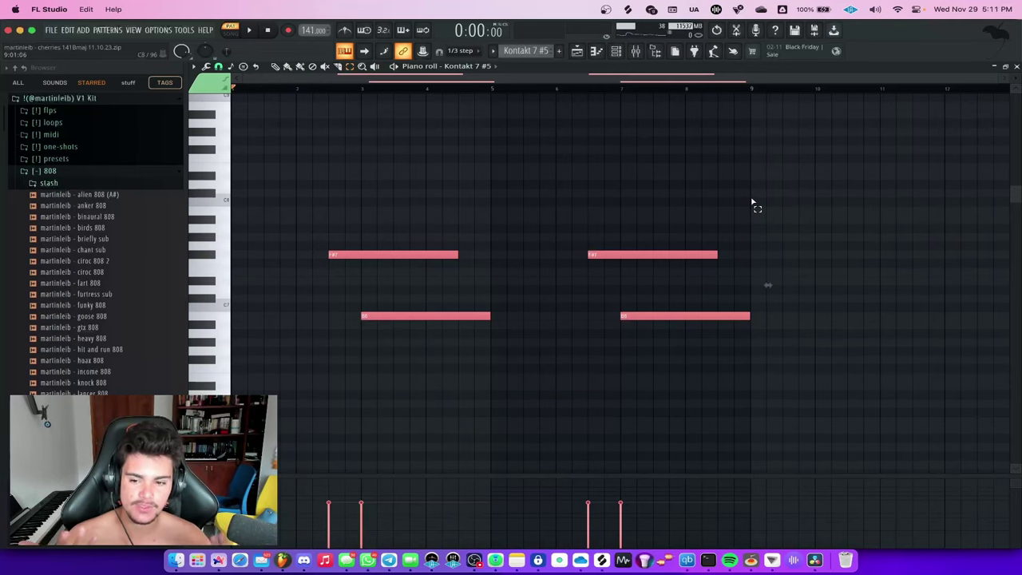
click(578, 51)
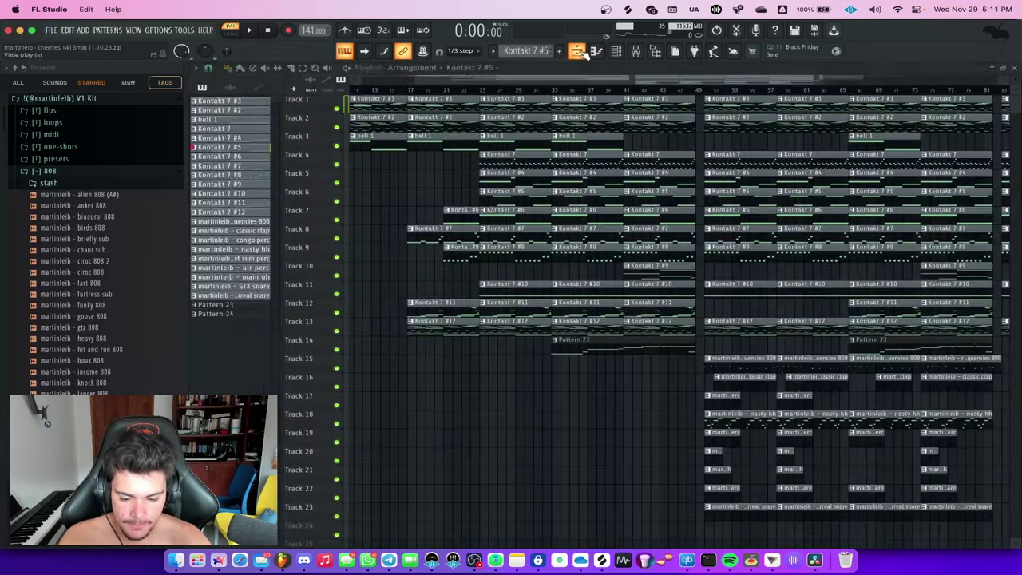
scroll(549, 226, down, 3)
scroll(557, 208, up, 5)
double_click(559, 222)
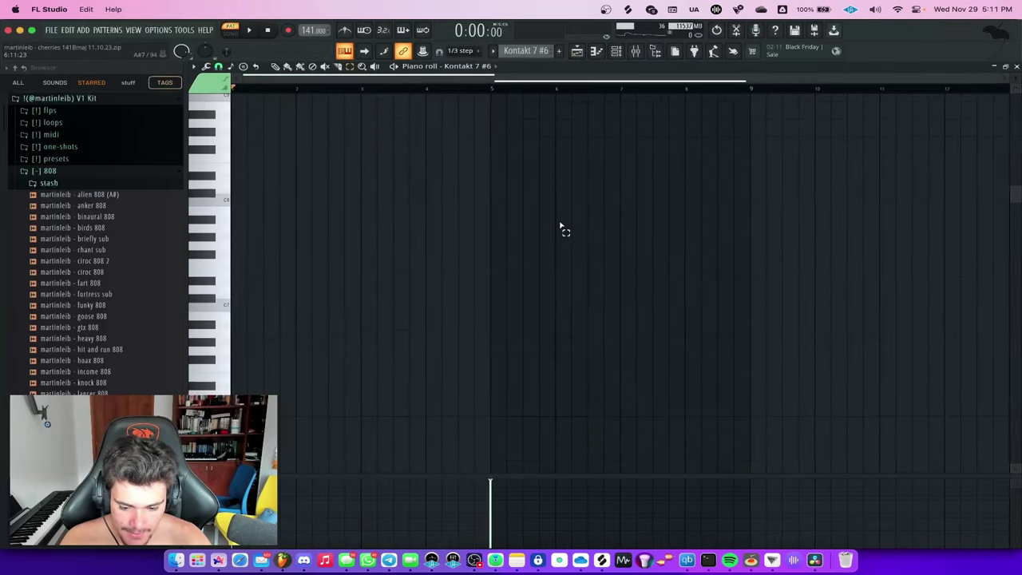
- Play the Kontakt 7 #6 pattern and follow its two long low notes
key(space)
scroll(556, 228, down, 2)
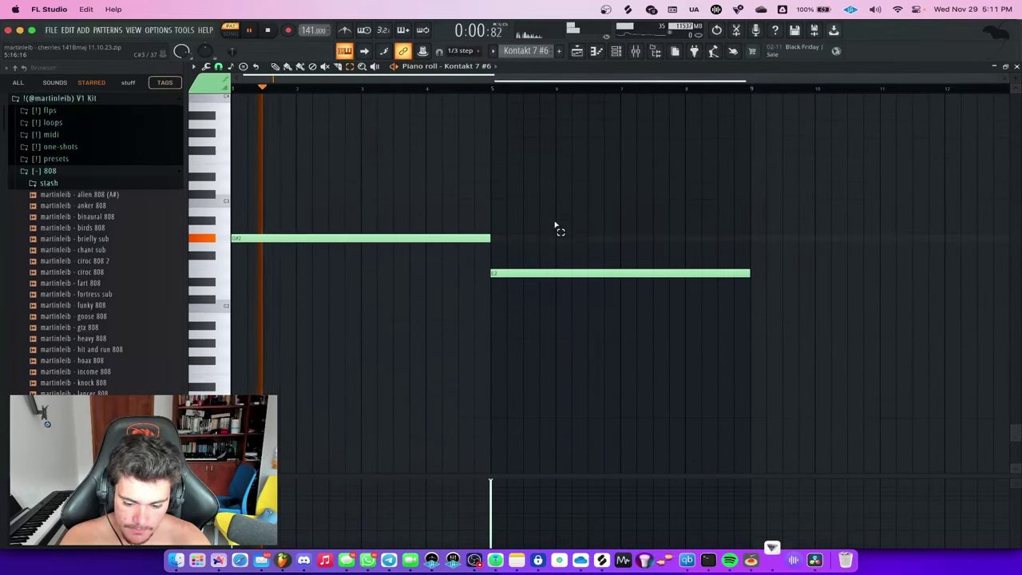
scroll(543, 229, up, 1)
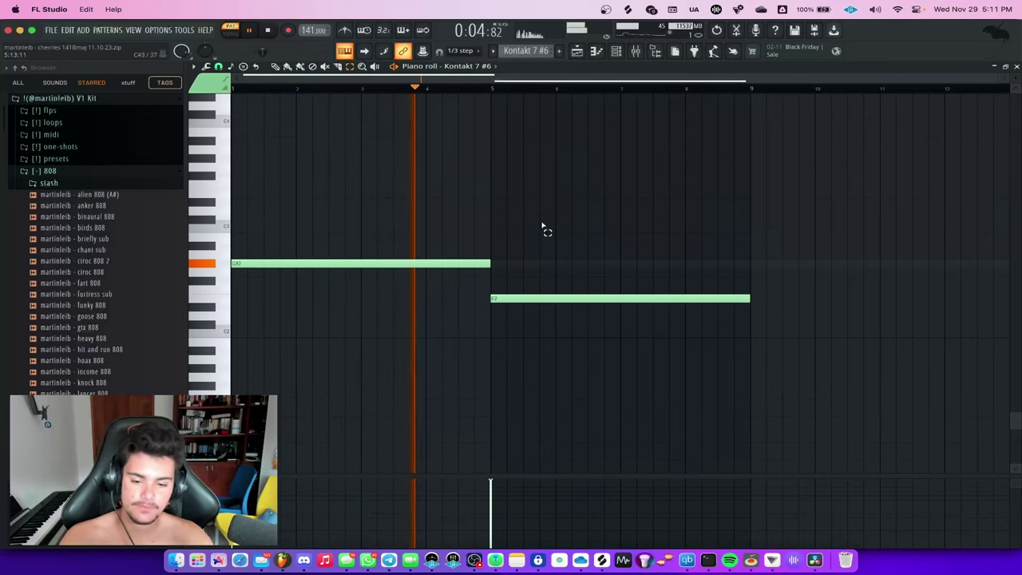
scroll(573, 230, up, 1)
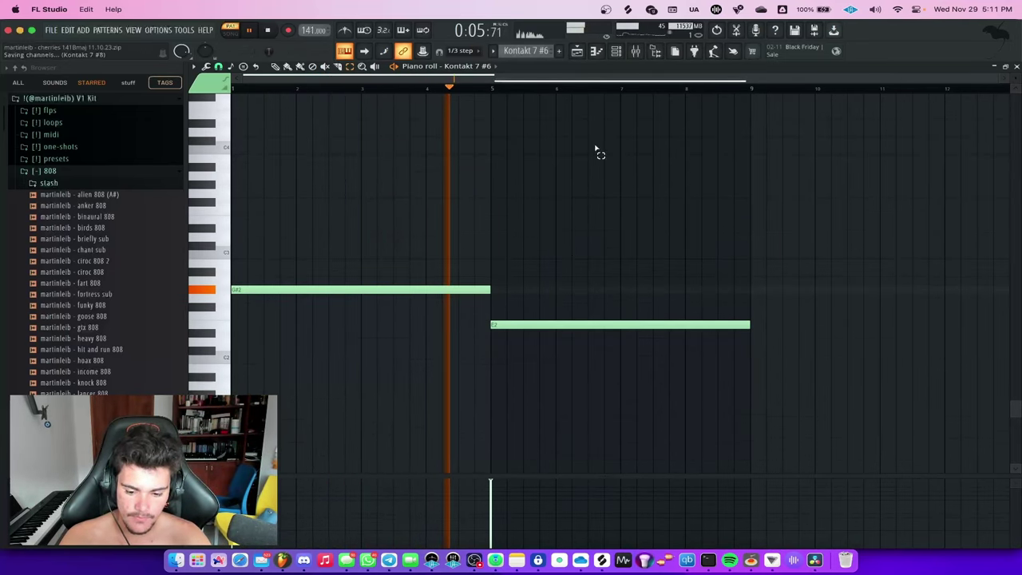
- Examine the Kontakt 7 #6 instrument, expand Albion Solstice's instrument list in its library browser, and close the plugin
click(615, 51)
click(524, 268)
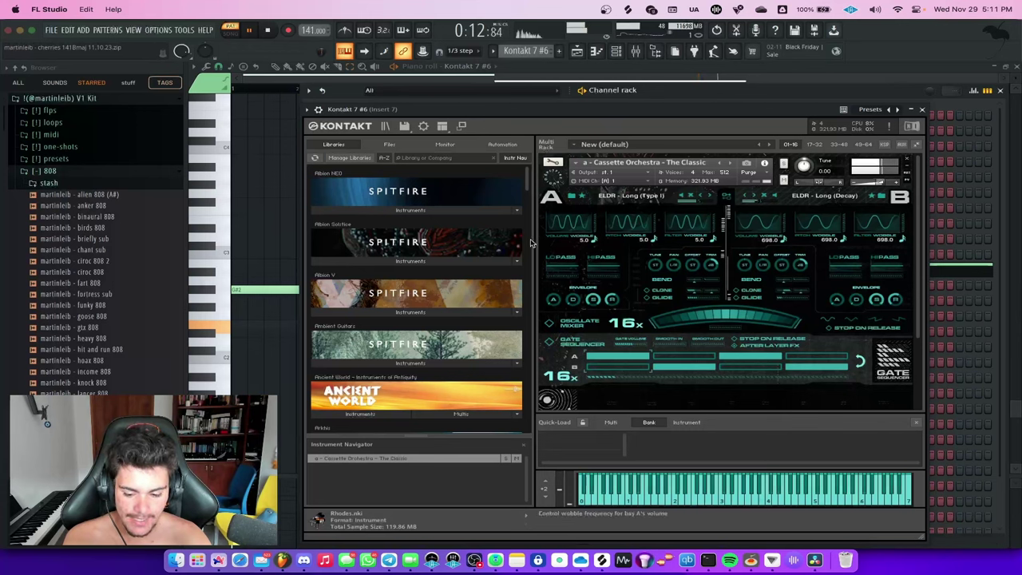
click(490, 258)
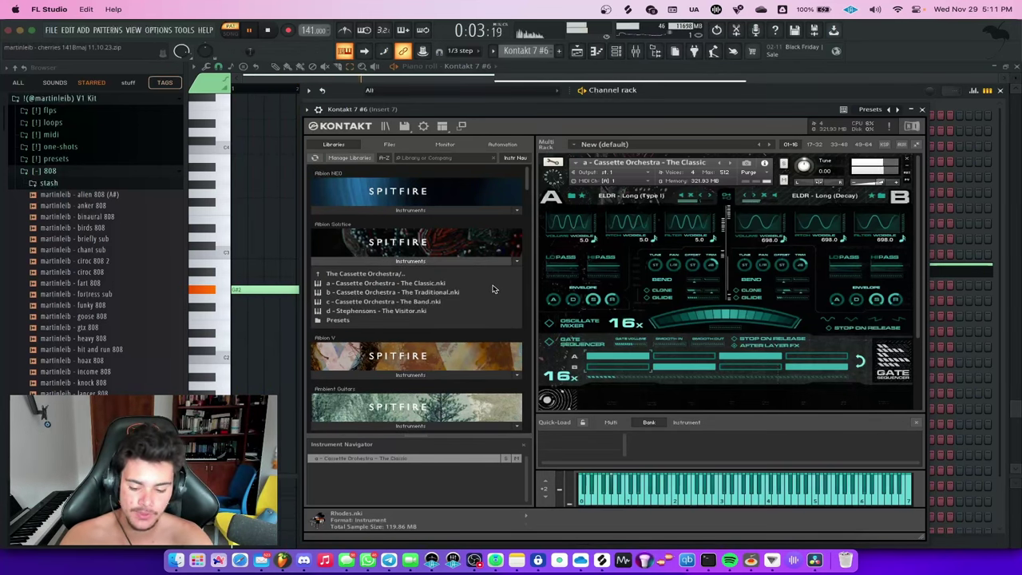
click(921, 109)
- Highlight the first long note of the Kontakt 7 #6 pattern, clear the selection, and stop playback
click(255, 211)
drag(278, 211, 623, 303)
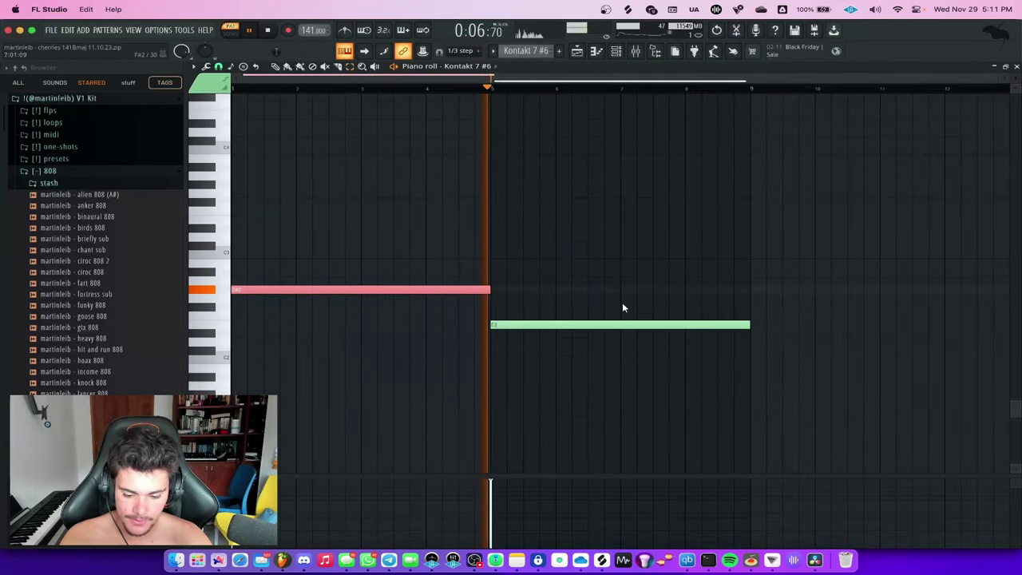
click(742, 189)
key(space)
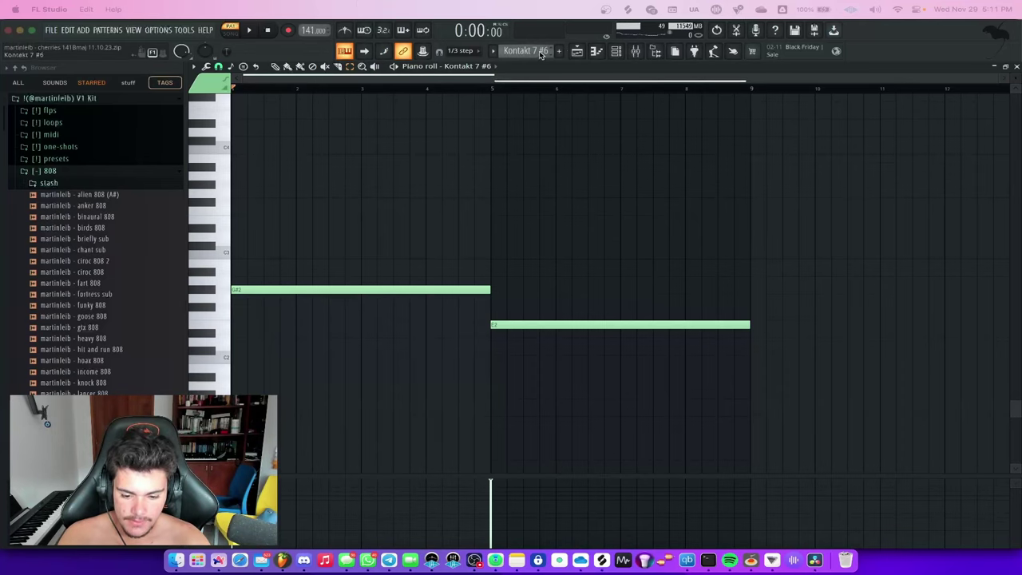
- Open Track 8's Kontakt 7 #7 clip from the playlist, play it, and highlight its long A#5 notes
click(577, 51)
double_click(589, 234)
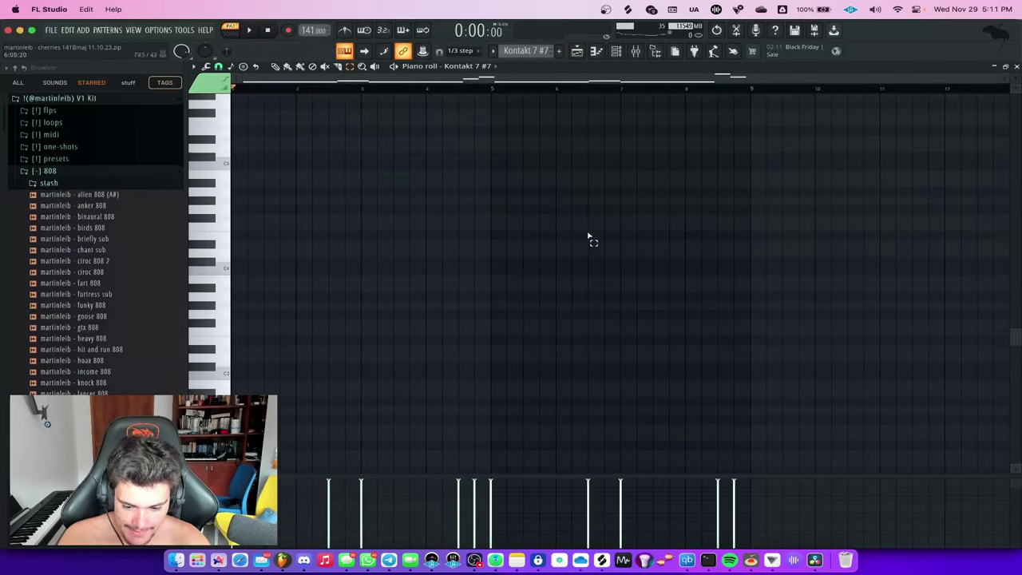
key(space)
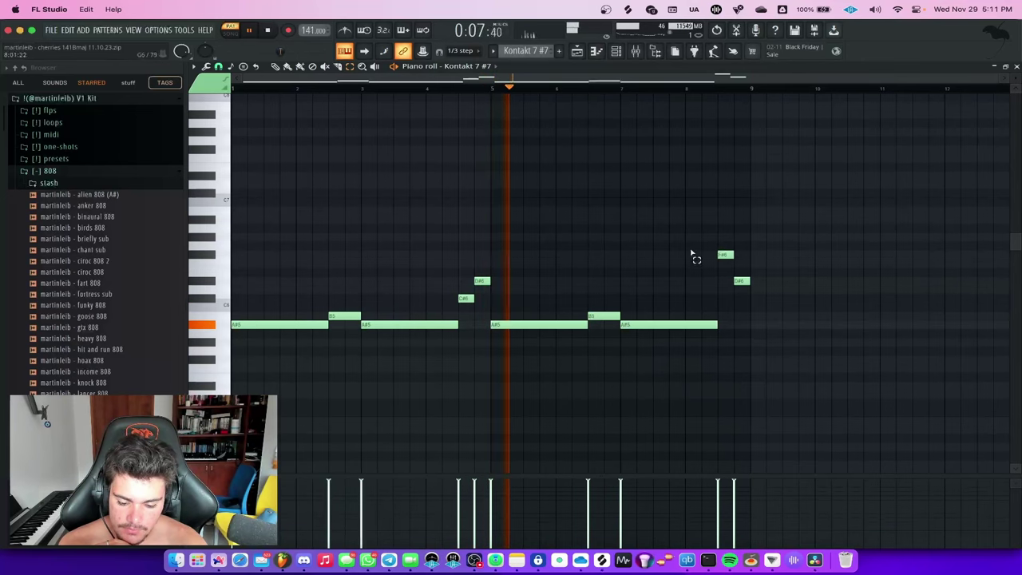
drag(677, 321, 313, 354)
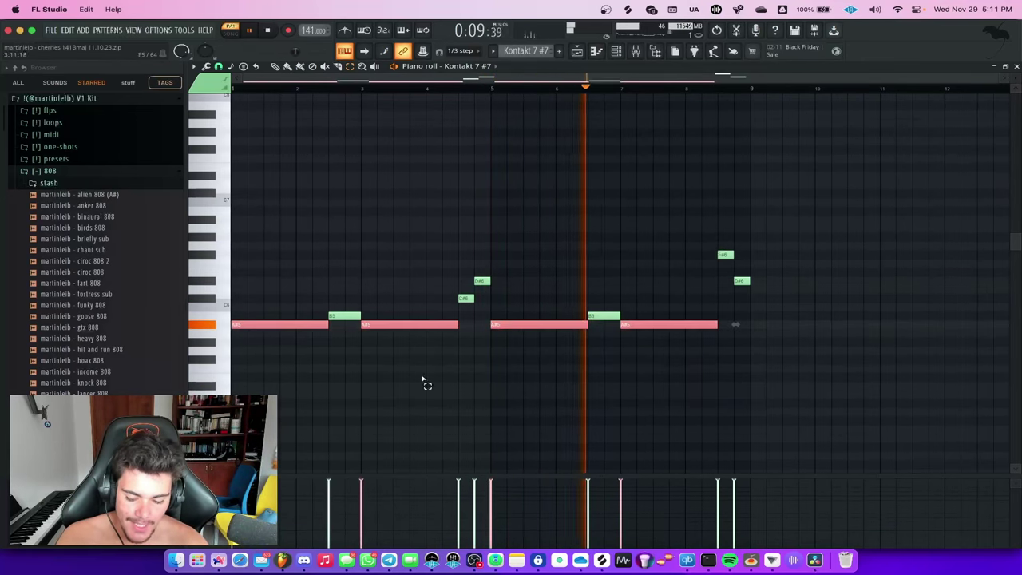
- Highlight the long A#5 notes of the Kontakt 7 #7 pattern again, clear the selection, and stop playback
drag(692, 362, 237, 325)
click(377, 354)
key(space)
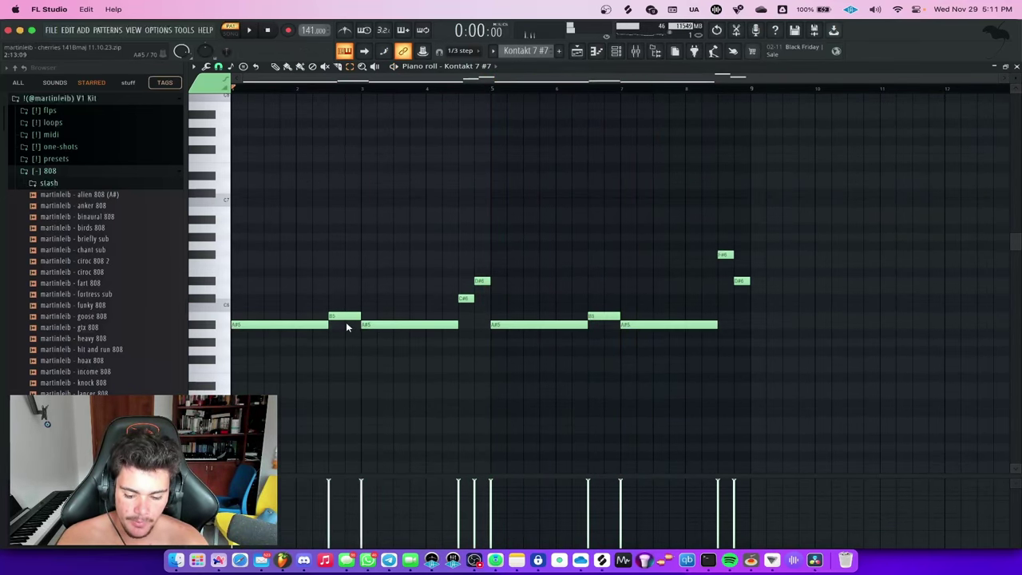
- Highlight the short B5 note and the C#6 and D#6 notes before bar 5, and clear the selection
drag(351, 331, 623, 186)
drag(767, 189, 334, 316)
click(334, 316)
scroll(327, 289, up, 3)
drag(335, 278, 420, 313)
drag(655, 280, 715, 296)
click(559, 164)
scroll(551, 160, down, 4)
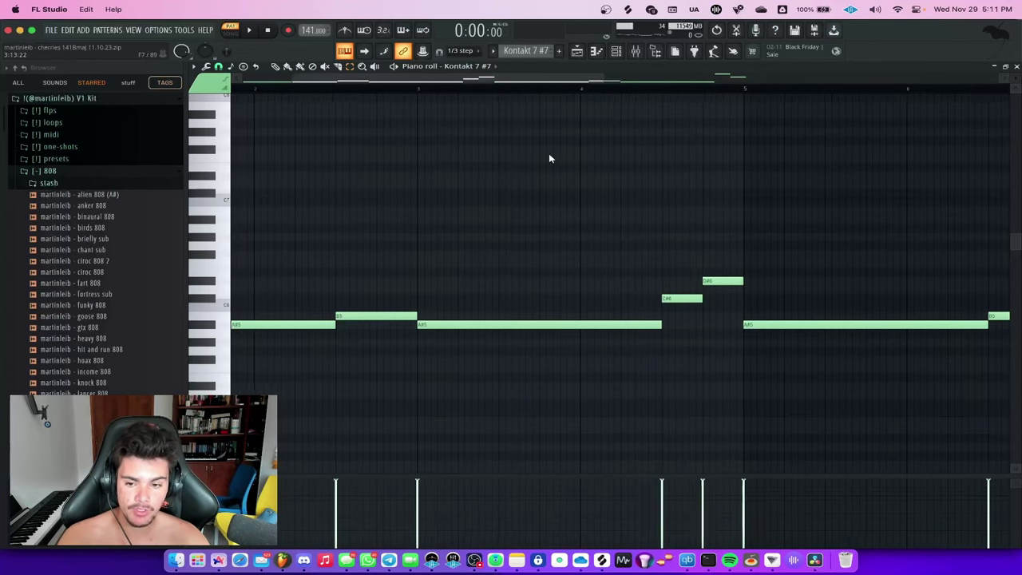
- Open the 808 Clap channel from the channel rack, examine its volume envelope settings, and close its window
click(616, 50)
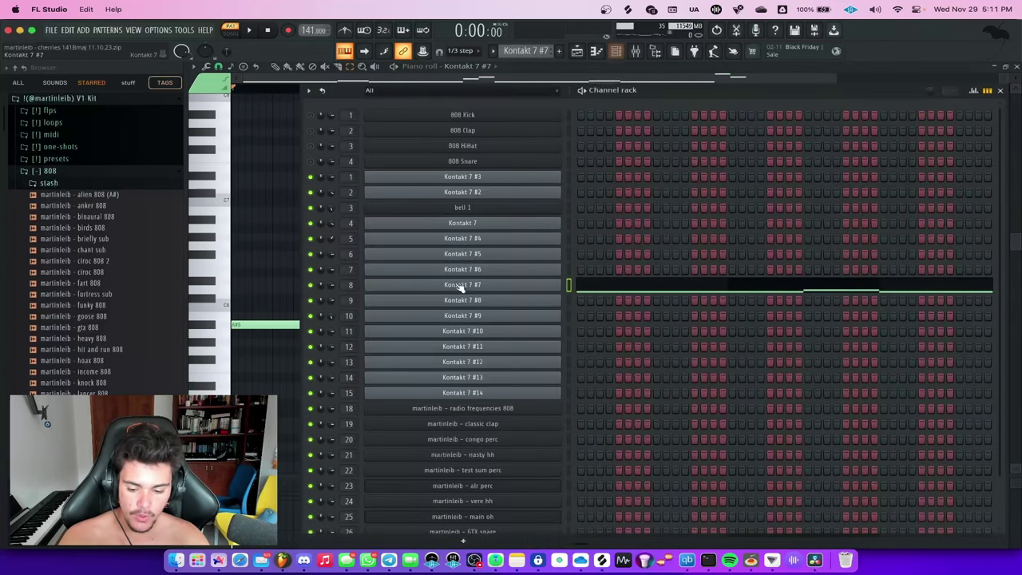
click(499, 130)
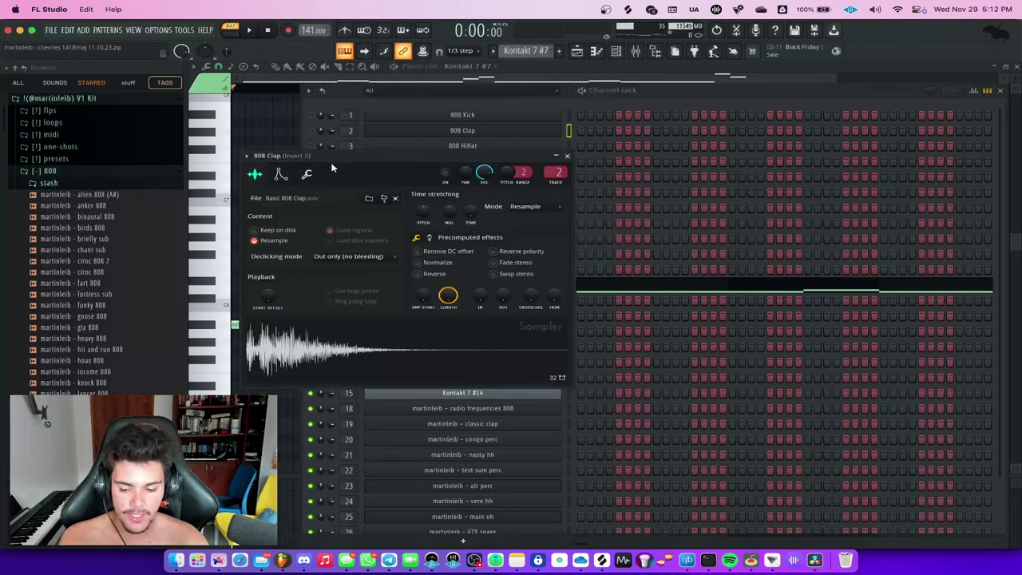
click(280, 174)
drag(327, 156, 511, 161)
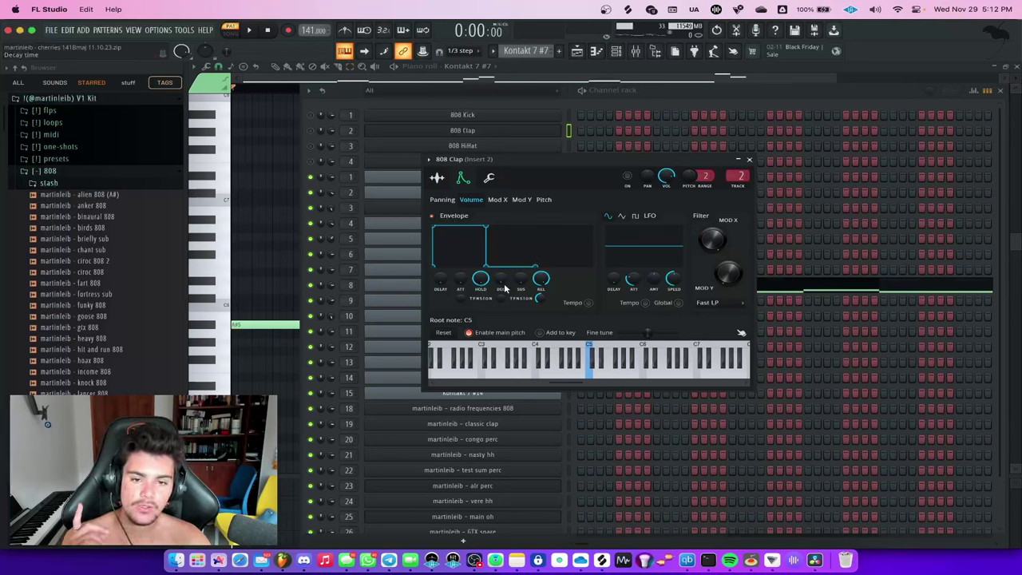
click(749, 159)
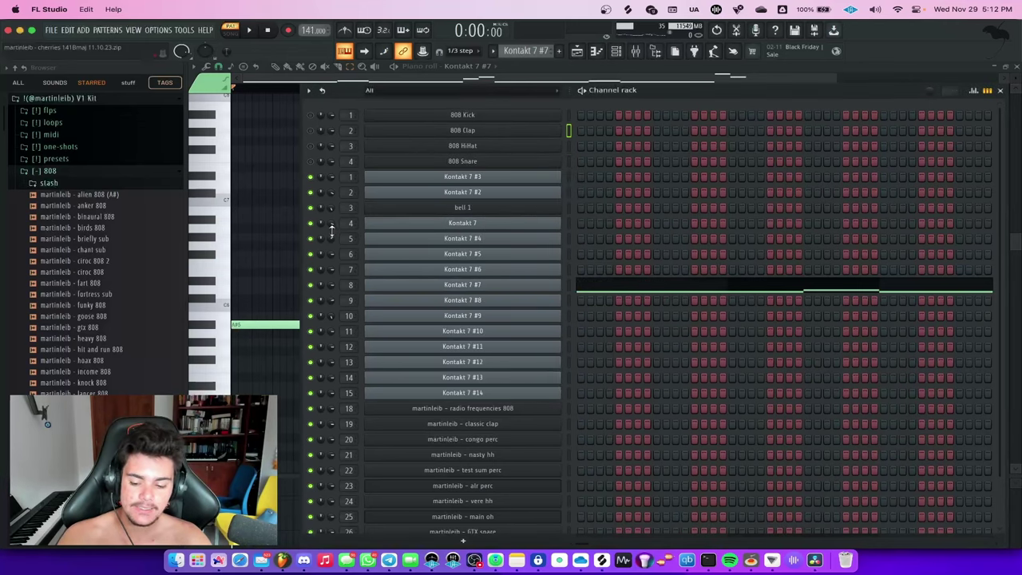
- Play the Kontakt 7 #7 pattern in the piano roll and highlight the C#6 and D#6 notes before bar 5
key(F6)
key(space)
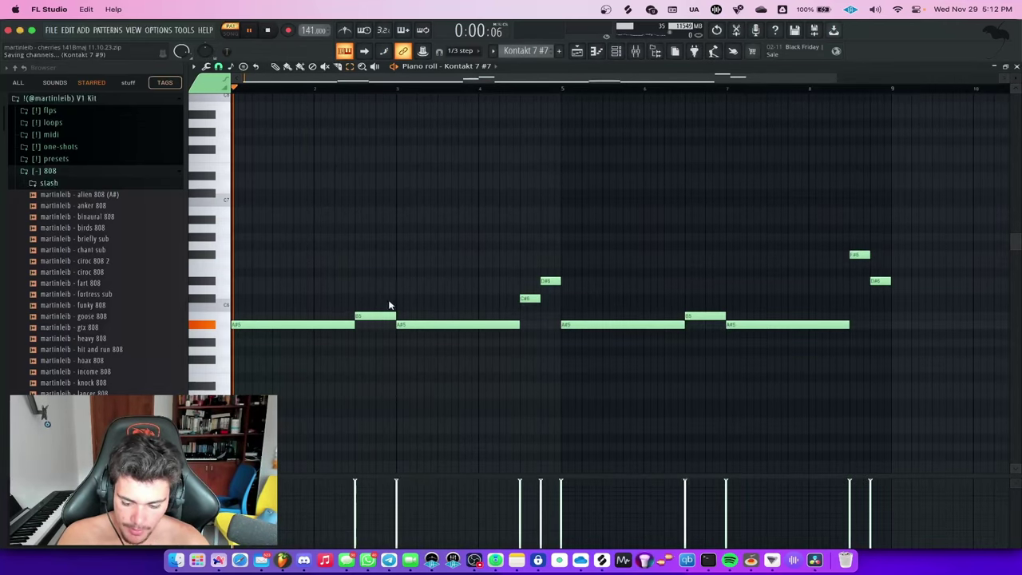
scroll(360, 325, up, 2)
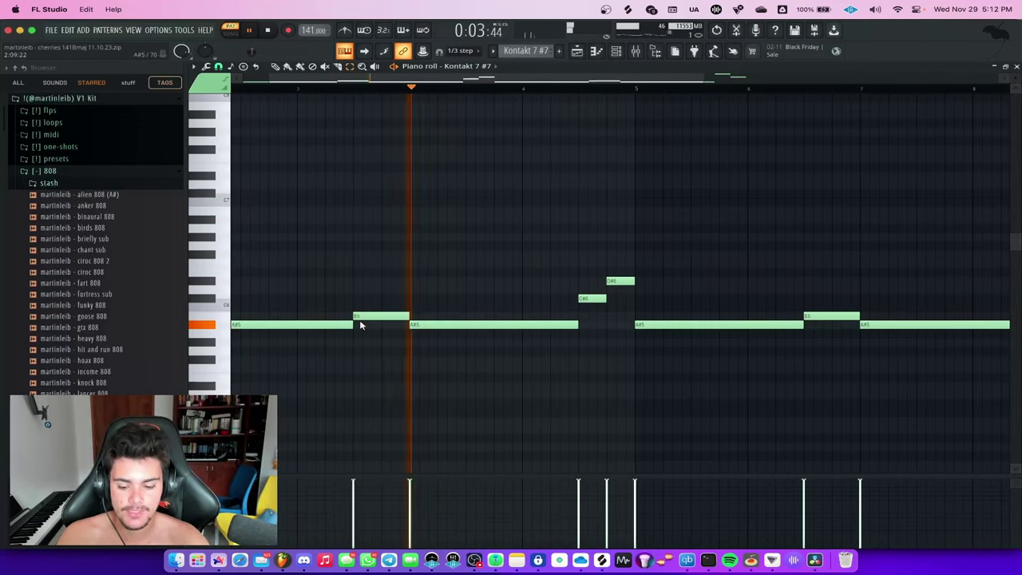
scroll(420, 291, down, 2)
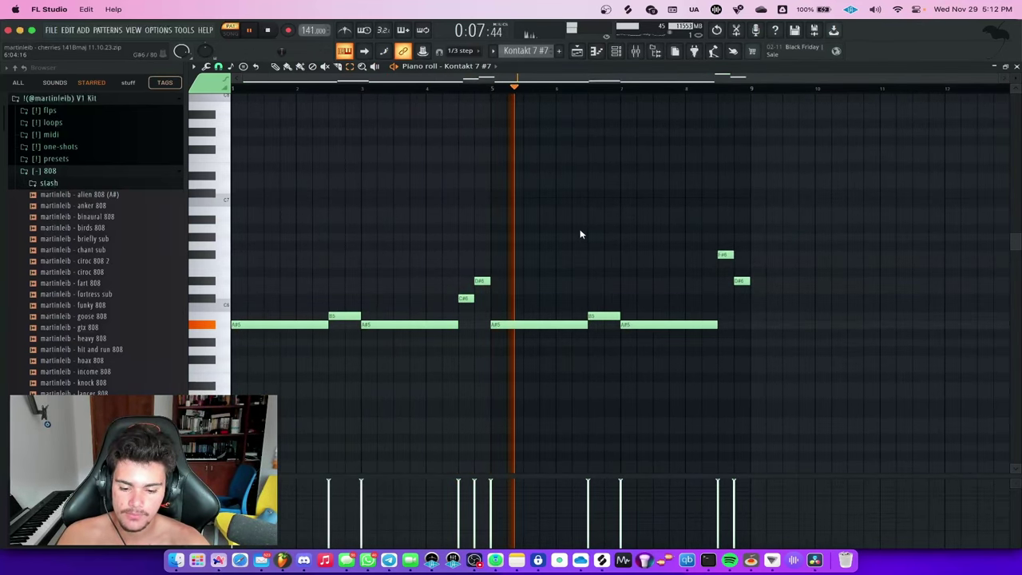
scroll(483, 263, up, 2)
drag(482, 251, 432, 299)
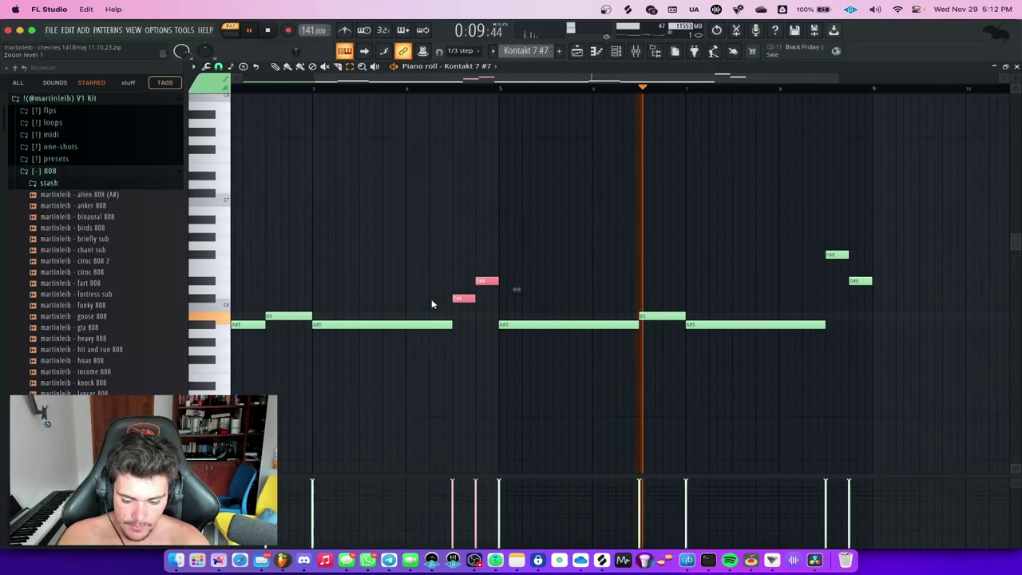
- Delete the closing F#6 and D#6 notes, listen without them, undo the deletion, and stop playback
drag(939, 292, 844, 247)
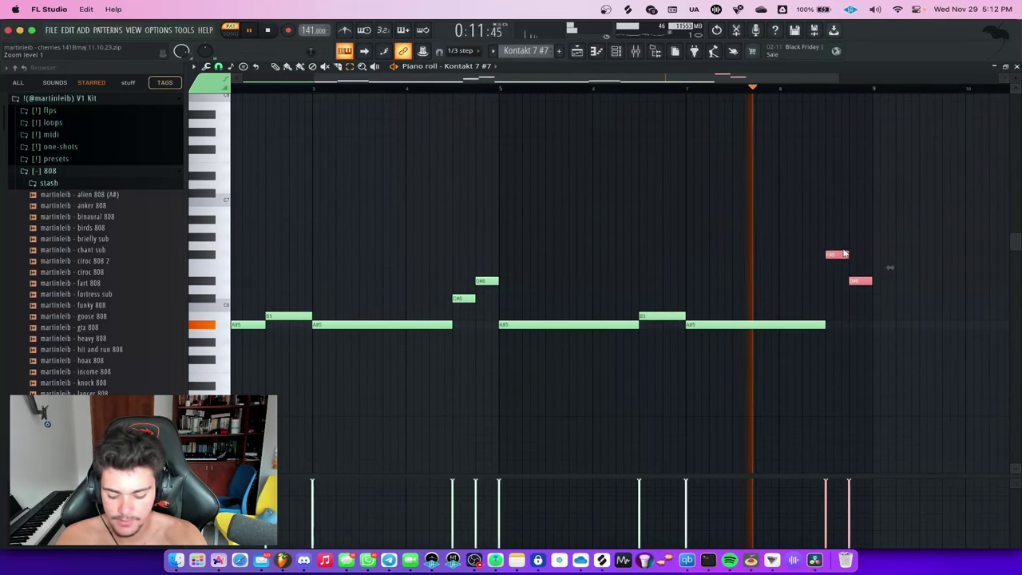
key(Delete)
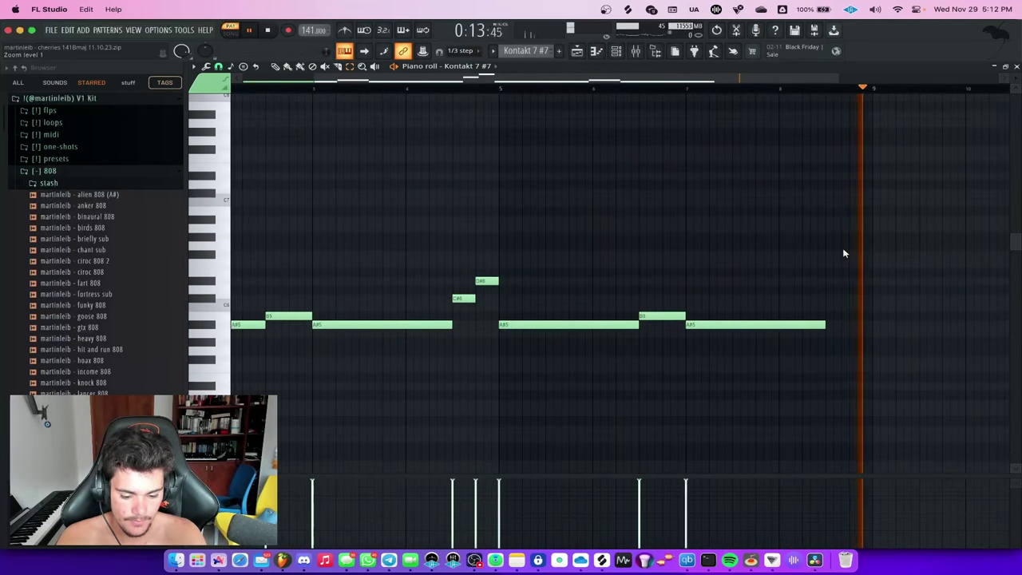
key(super+z)
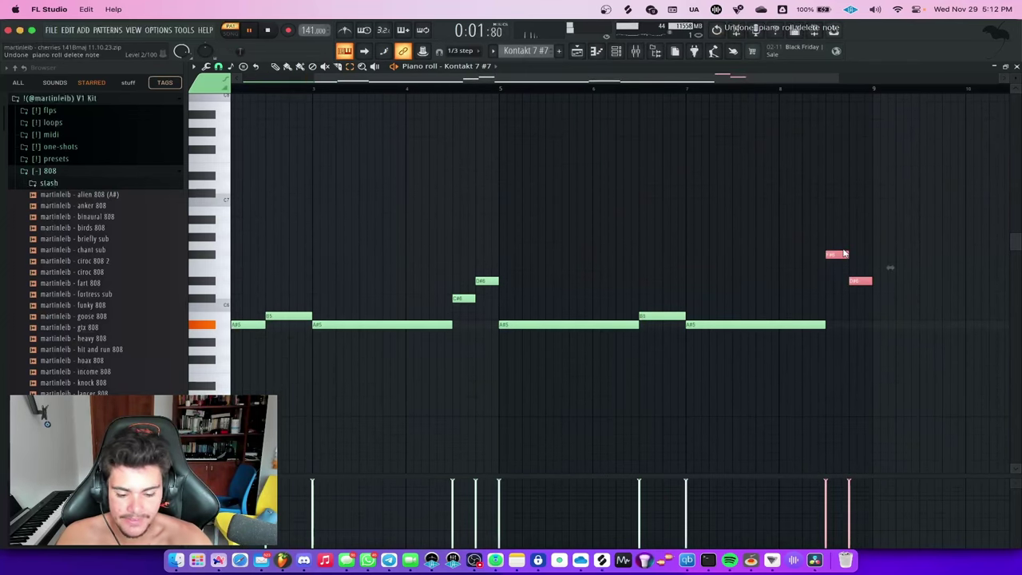
scroll(845, 254, down, 2)
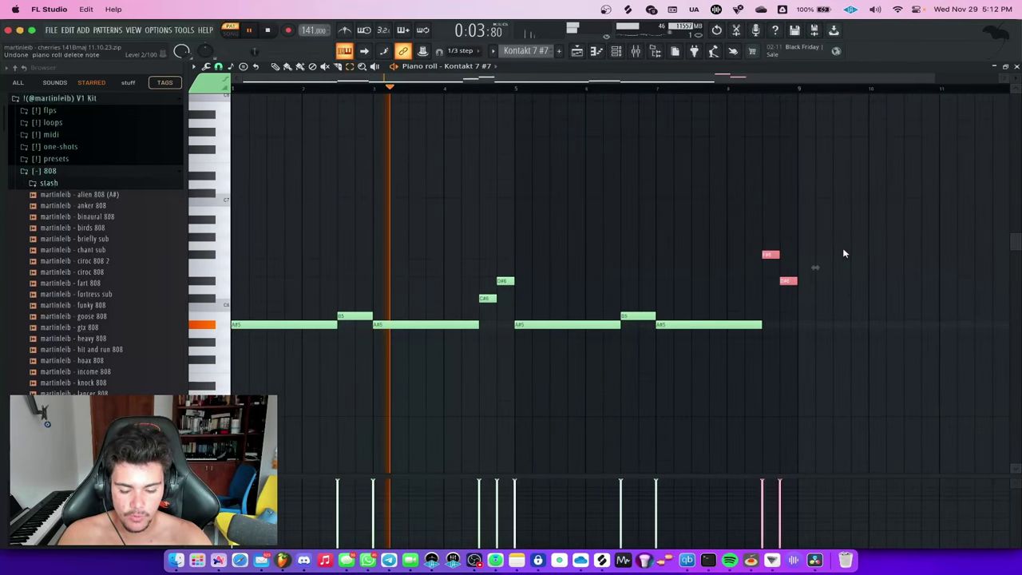
click(453, 272)
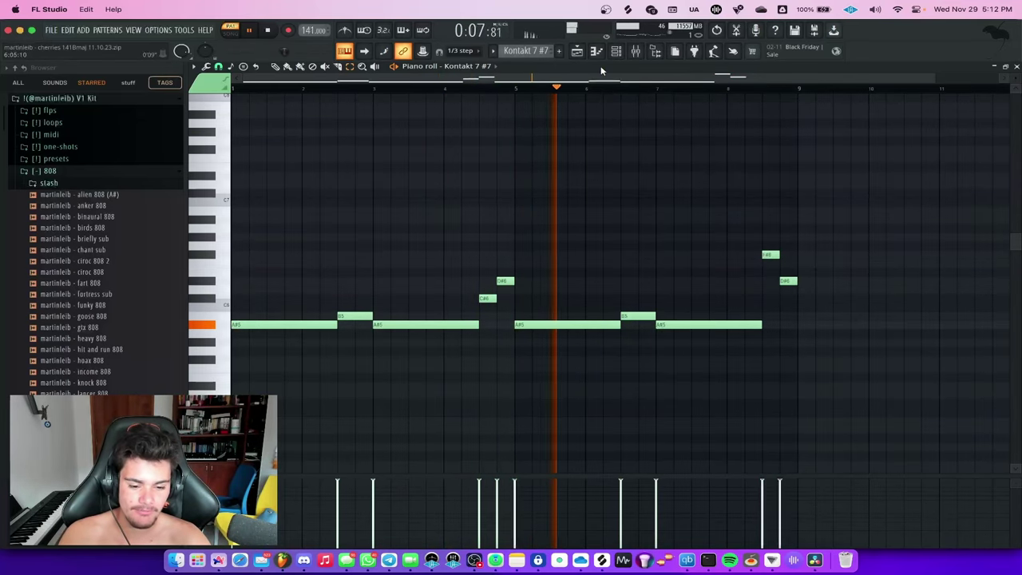
key(space)
- Open Track 9's Kontakt 7 #8 clip from the playlist and play its repeated short notes
key(F5)
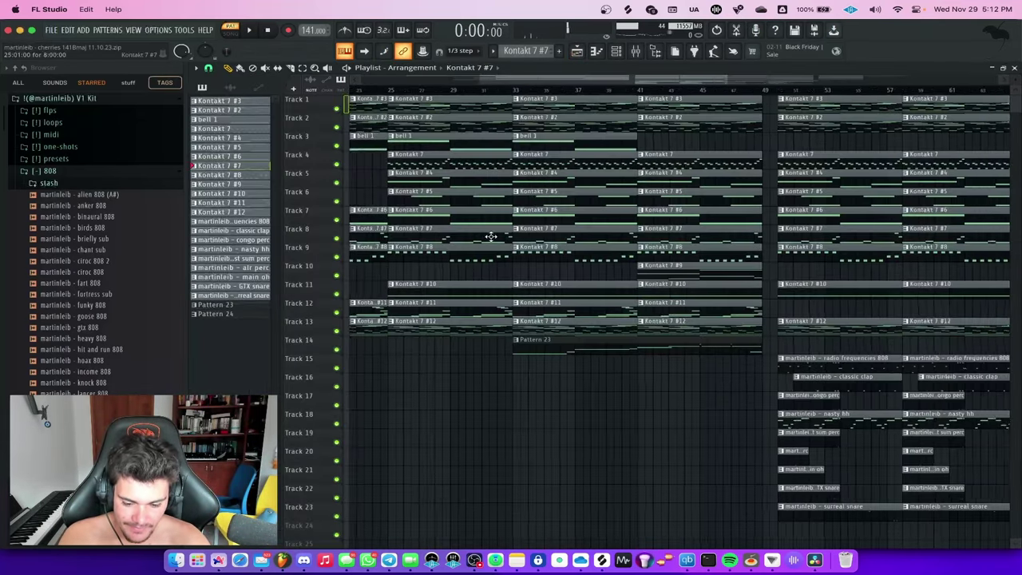
scroll(490, 236, down, 2)
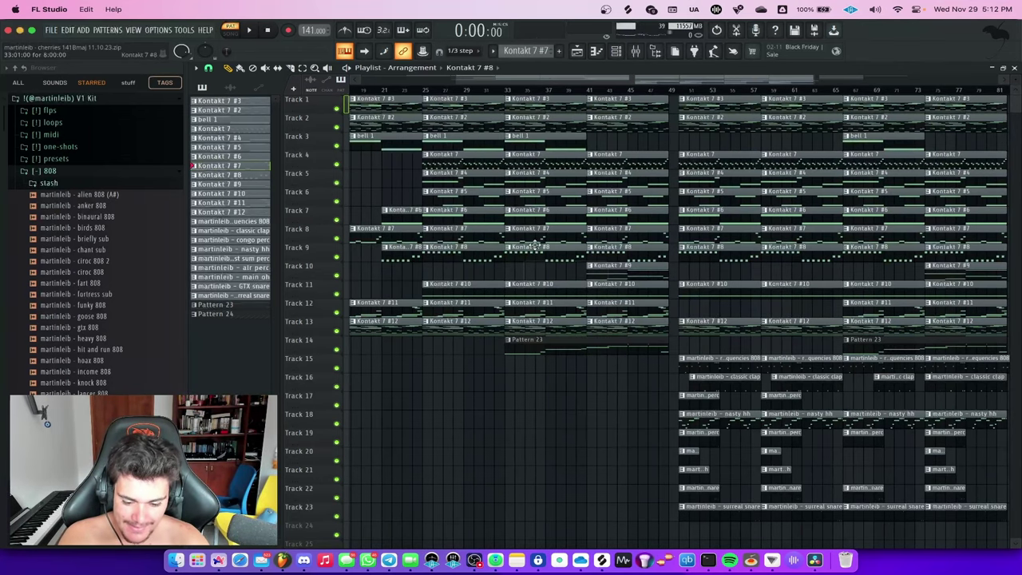
double_click(534, 245)
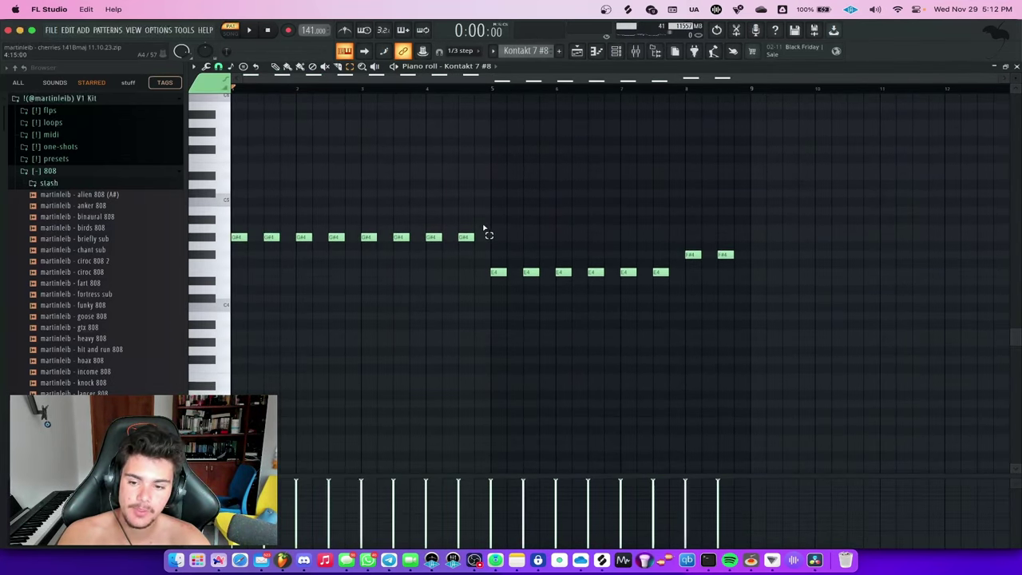
key(space)
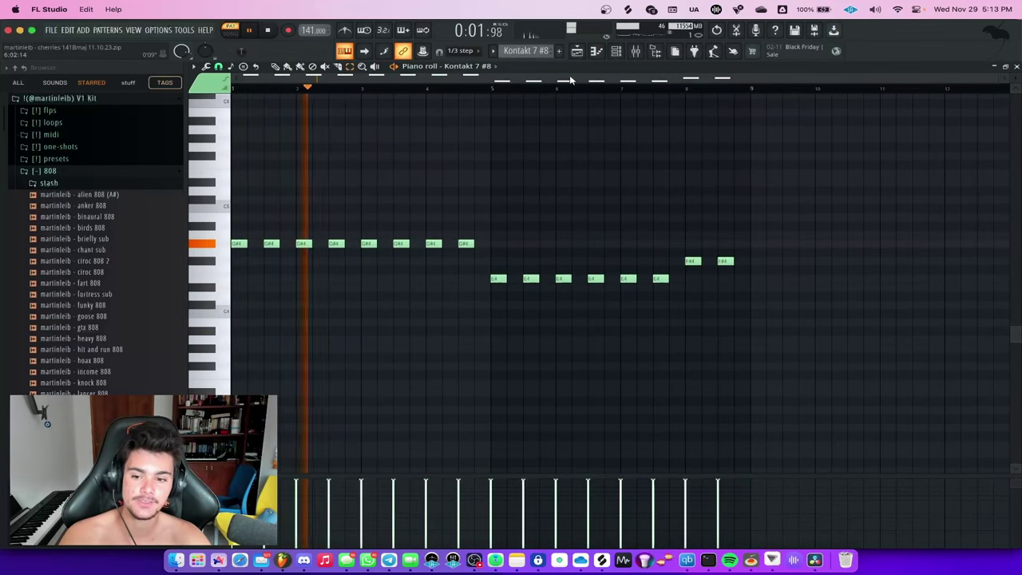
- Open Track 10's Kontakt 7 #9 clip from the playlist, play it, and stop playback
key(F5)
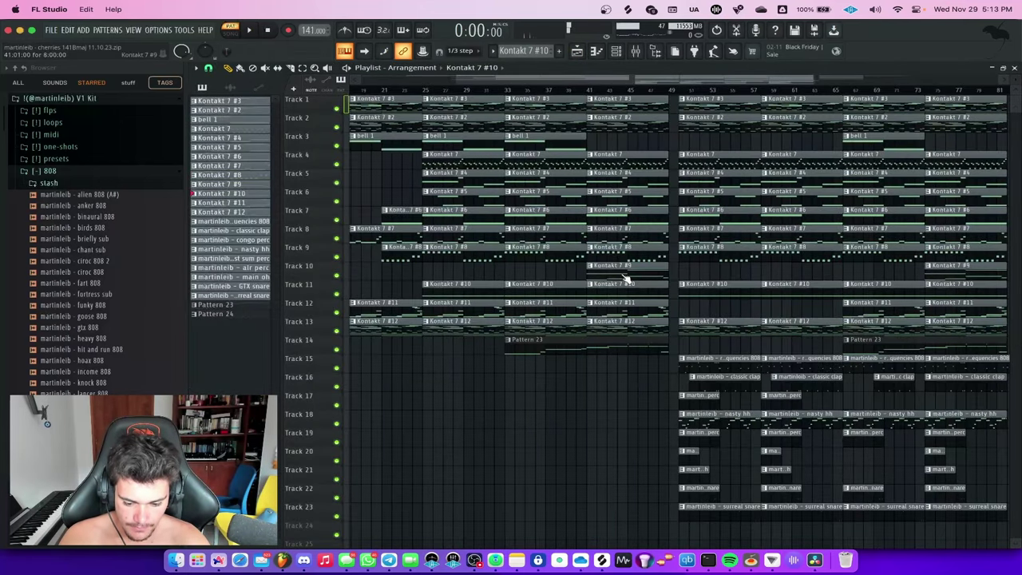
double_click(625, 279)
key(space)
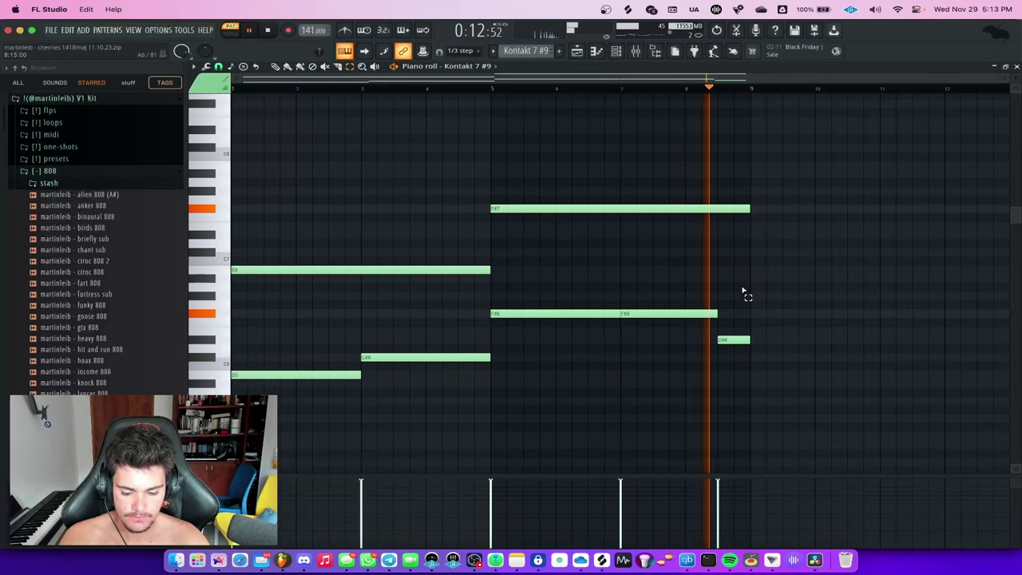
key(space)
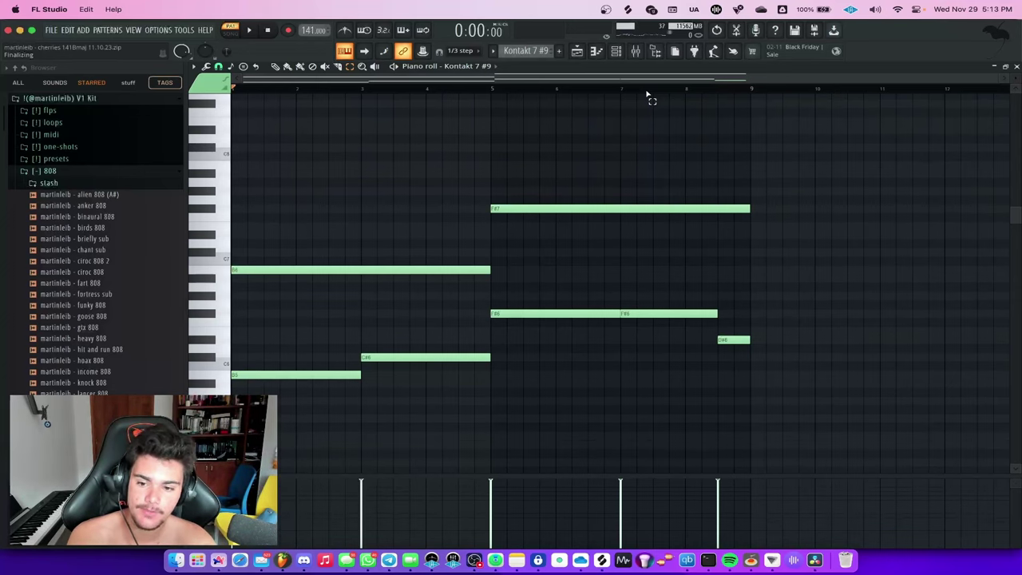
- Open Track 11's Kontakt 7 #10 clip from the playlist and play its sustained D#5 notes
click(581, 51)
scroll(613, 203, down, 1)
double_click(591, 290)
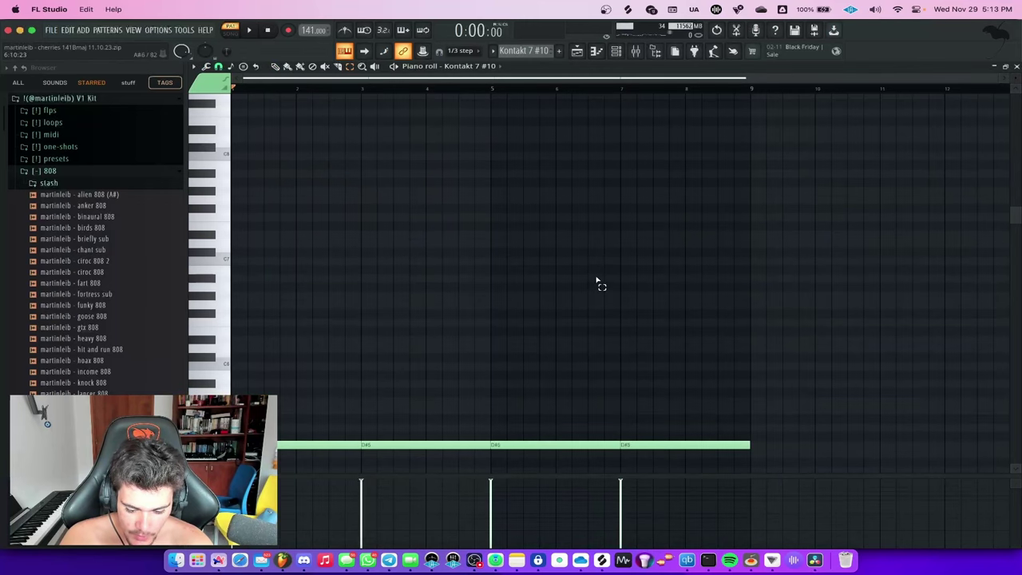
key(space)
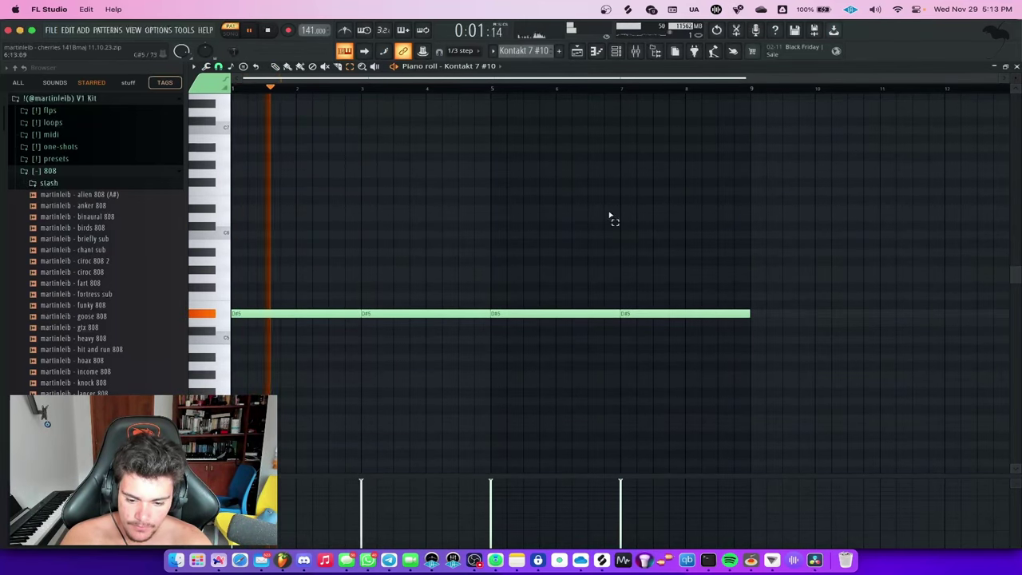
- Examine the effects on mixer Insert 11 while the pattern plays, and close the mixer
key(F9)
click(519, 174)
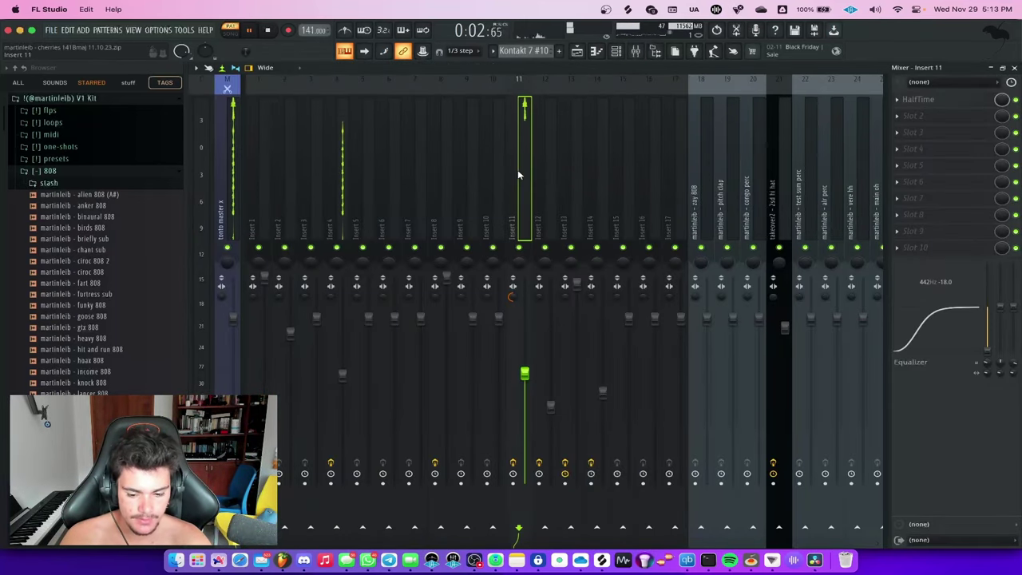
click(1015, 68)
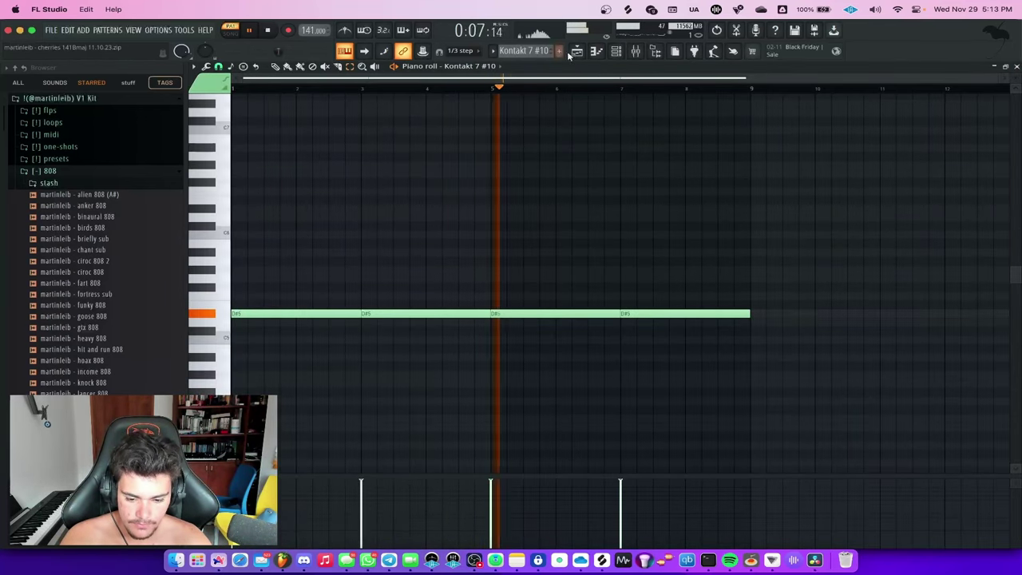
- Open the Kontakt 7 #10 instrument from the channel rack, examine its loaded Cerberus loop patch, and return to the playlist
key(F5)
scroll(584, 221, down, 2)
scroll(452, 120, down, 2)
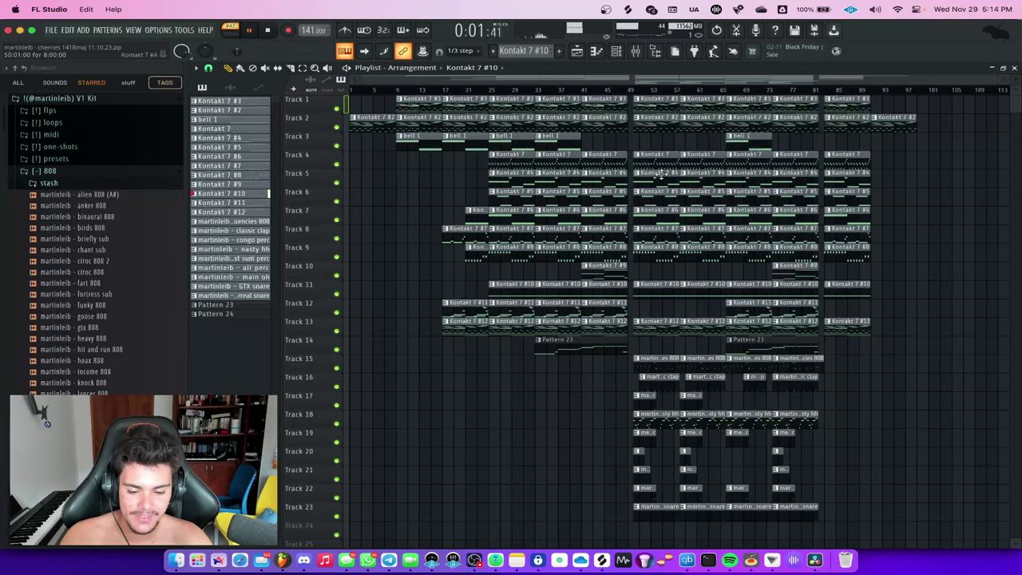
click(628, 48)
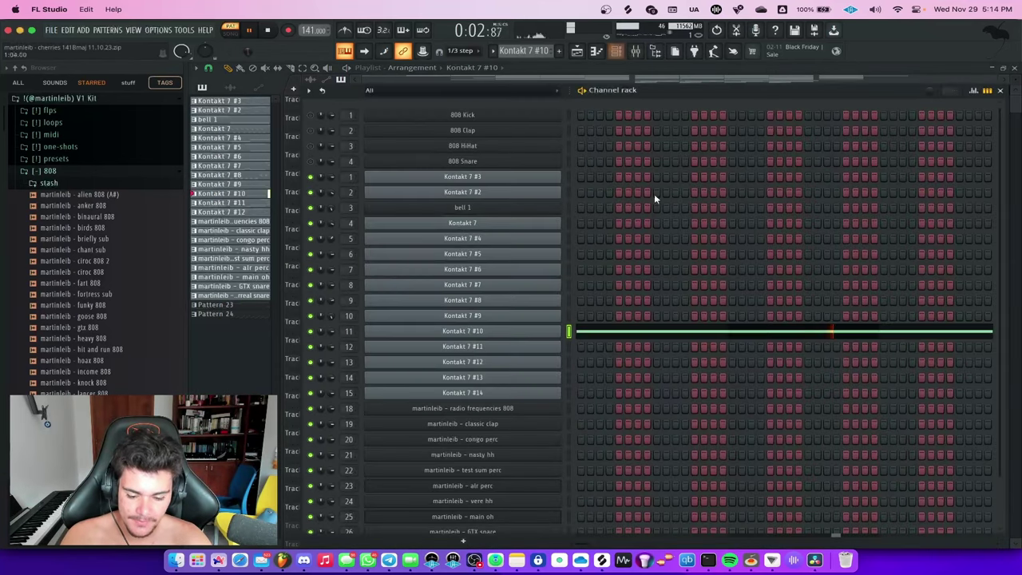
click(515, 333)
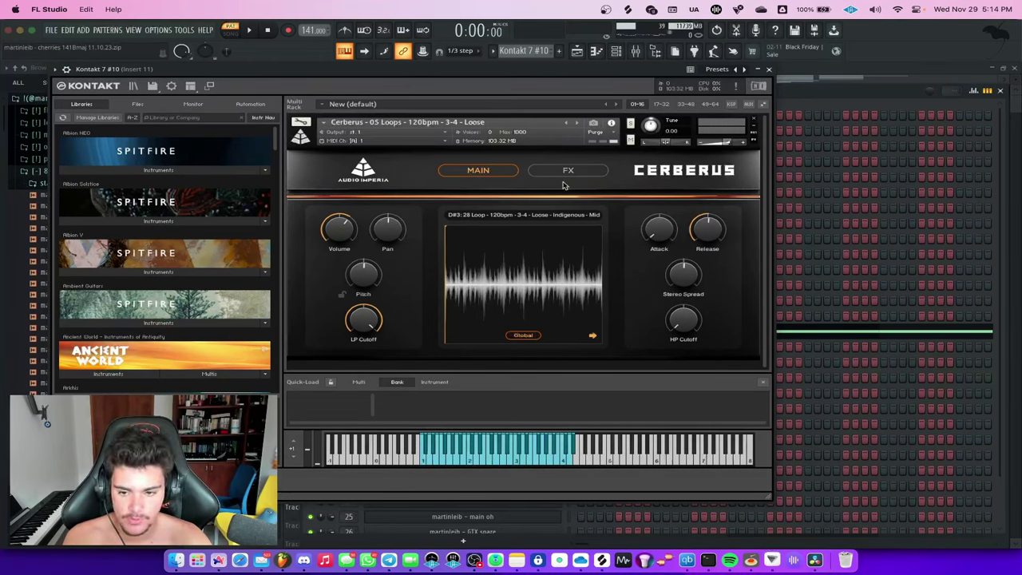
click(770, 70)
click(823, 78)
- Open Track 12's Kontakt 7 #11 clip from the playlist and play it
scroll(610, 307, up, 5)
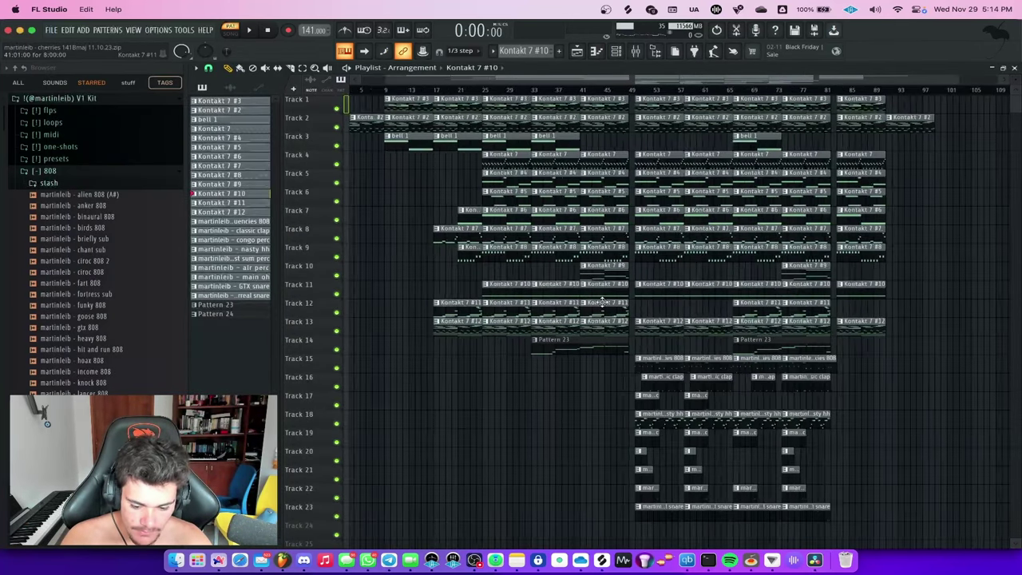
double_click(605, 308)
key(space)
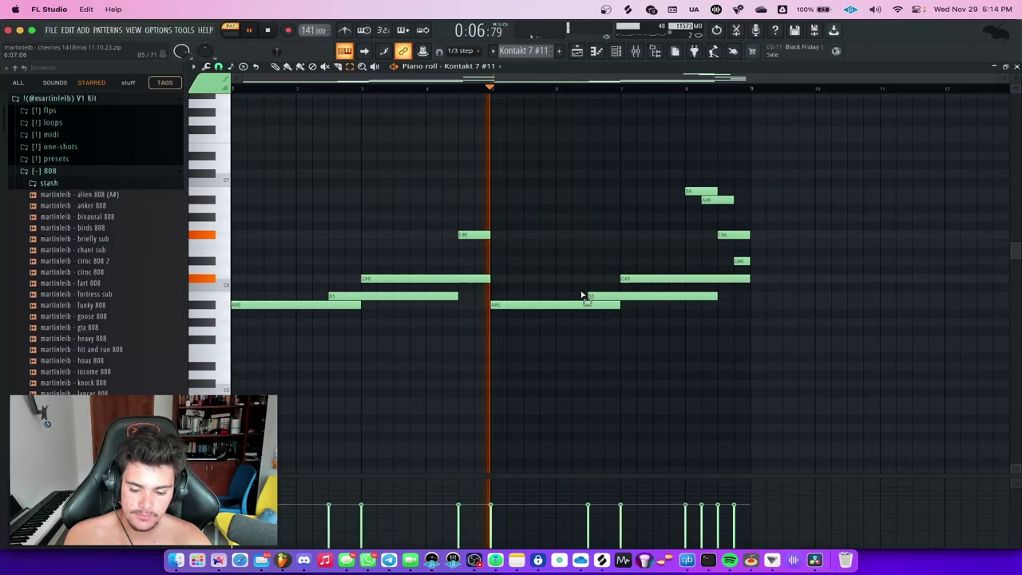
- Stop playback, highlight the F#6 note before bar 5 of the Kontakt 7 #11 pattern, and clear the selection
scroll(486, 349, up, 3)
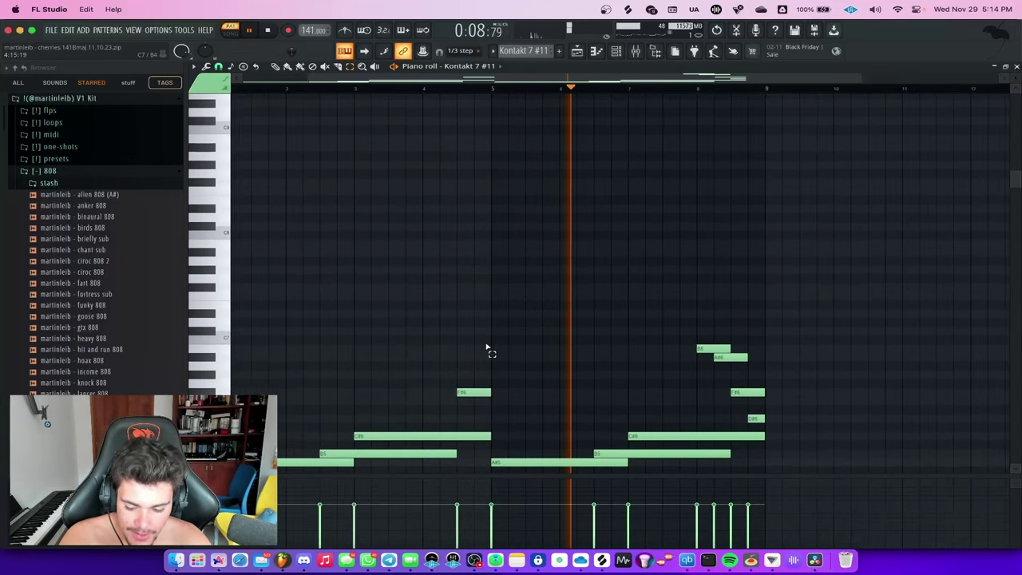
ctrl+scroll(480, 396, up, 4)
key(space)
click(480, 393)
scroll(519, 359, down, 2)
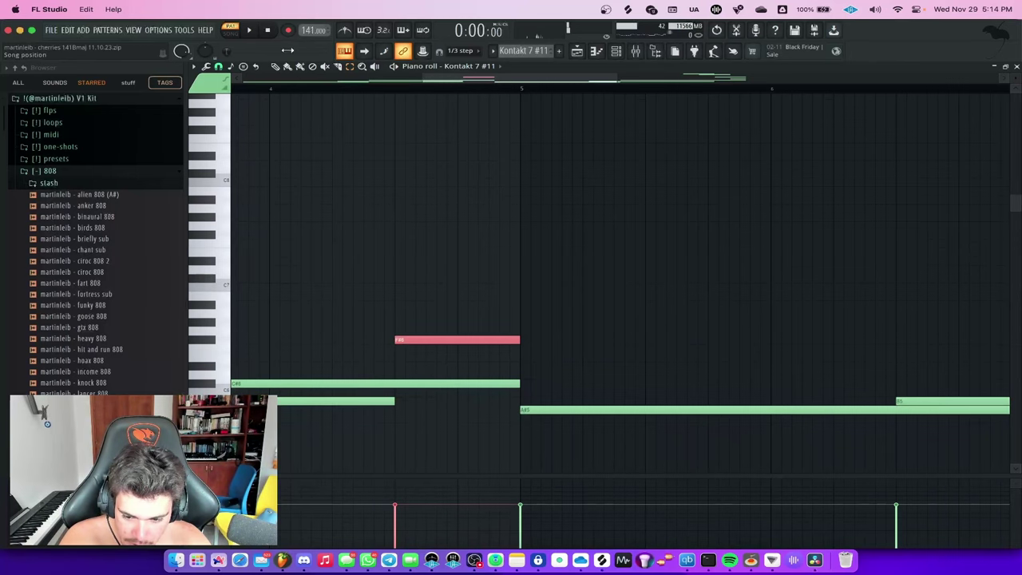
drag(493, 276, 481, 356)
ctrl+scroll(519, 341, up, 2)
scroll(521, 344, up, 4)
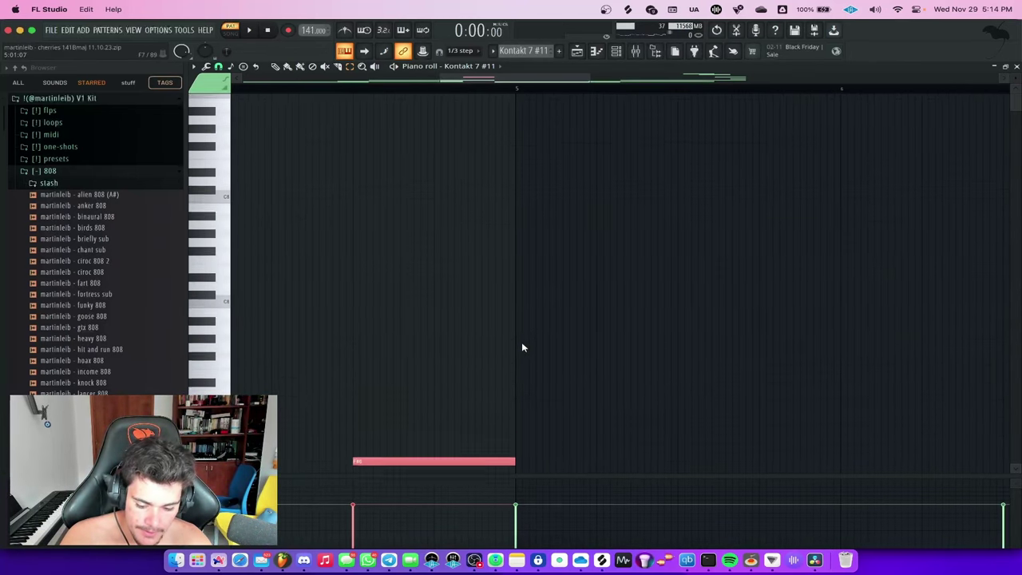
scroll(511, 345, down, 8)
click(540, 191)
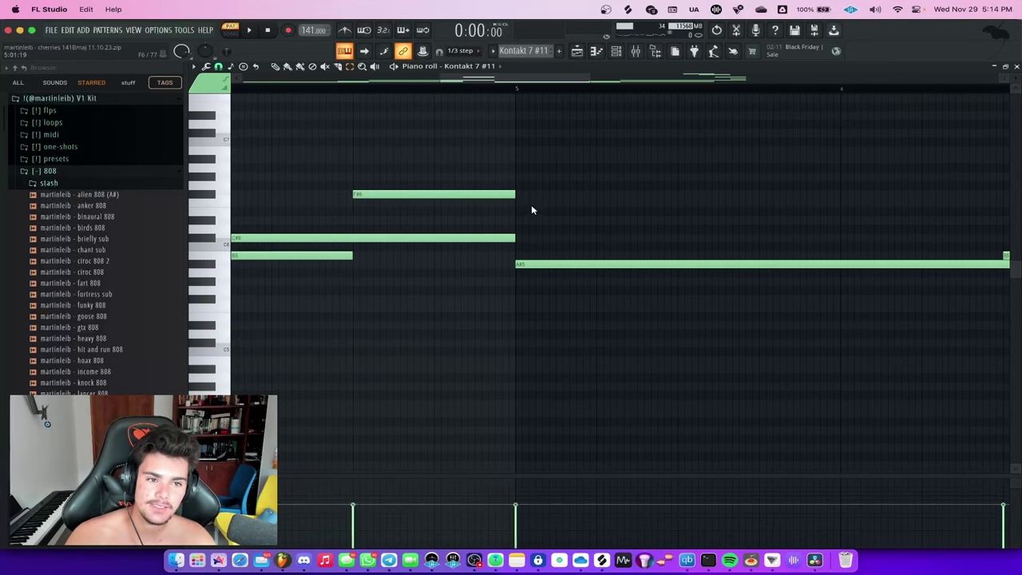
- Play the Kontakt 7 #11 pattern, highlighting its C#6 note at bar 3 and clearing the selection, and stop playback
ctrl+scroll(527, 209, down, 4)
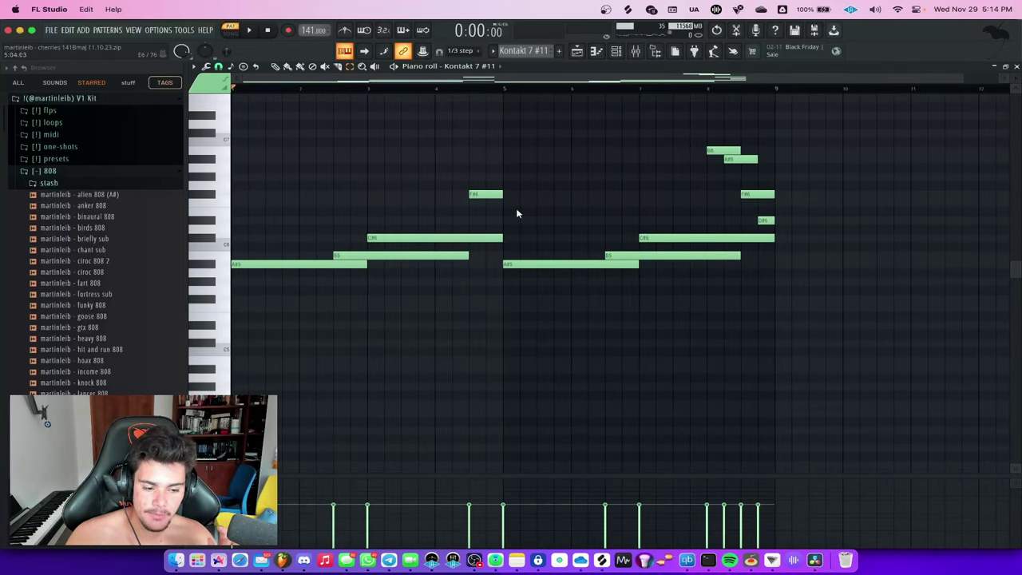
key(space)
ctrl+scroll(516, 213, up, 1)
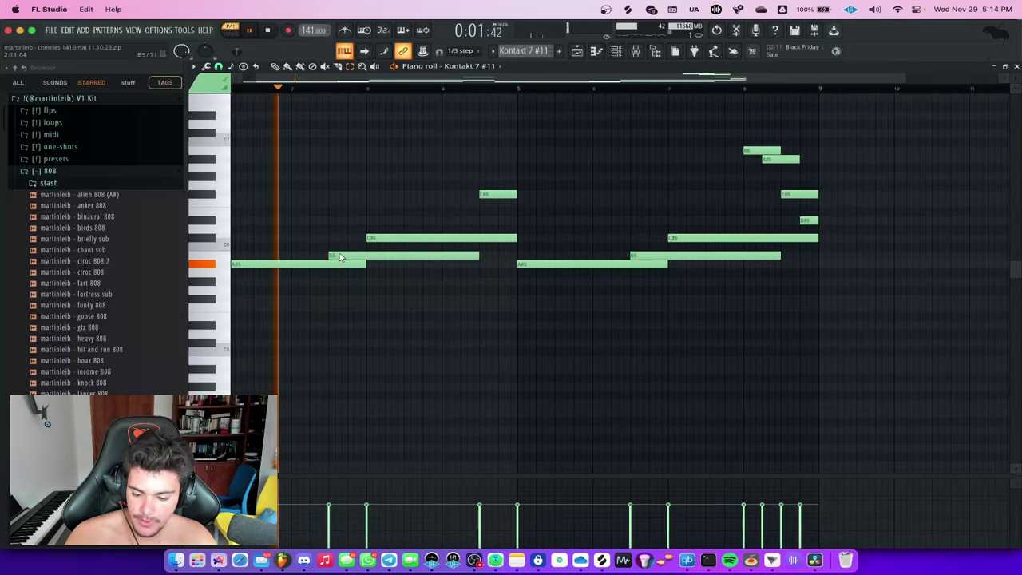
drag(331, 251, 346, 265)
ctrl+scroll(397, 246, up, 3)
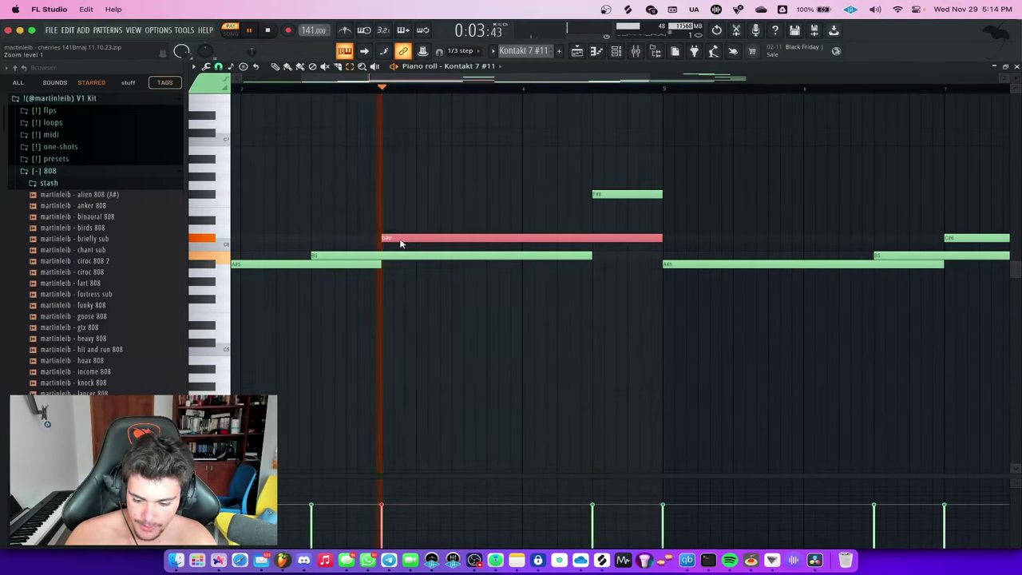
ctrl+scroll(401, 244, down, 3)
ctrl+scroll(400, 244, down, 2)
click(390, 274)
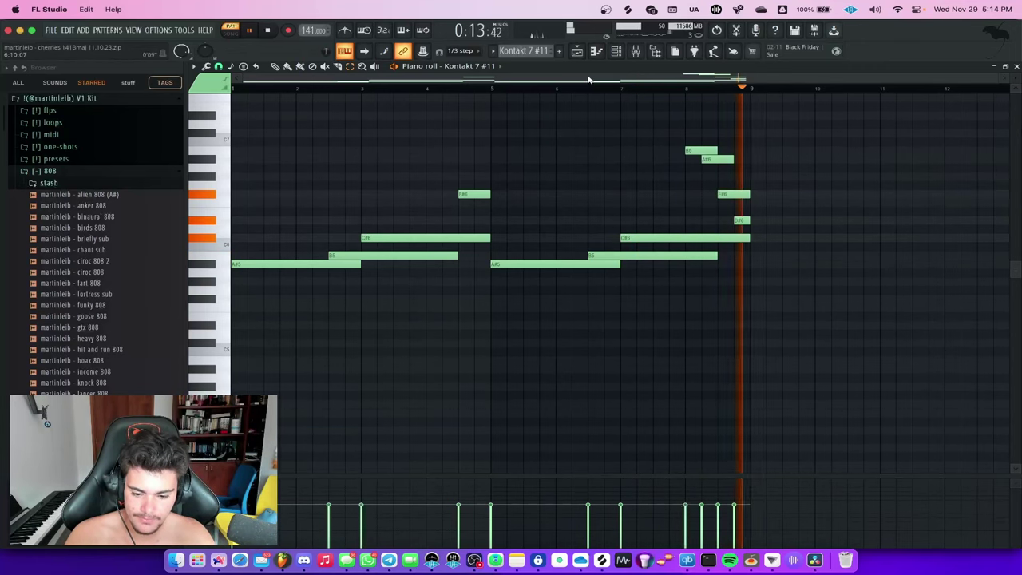
key(space)
- Open Track 13's Kontakt 7 #12 clip from the playlist and play its pattern, examining the high and low notes
click(577, 52)
scroll(551, 281, down, 3)
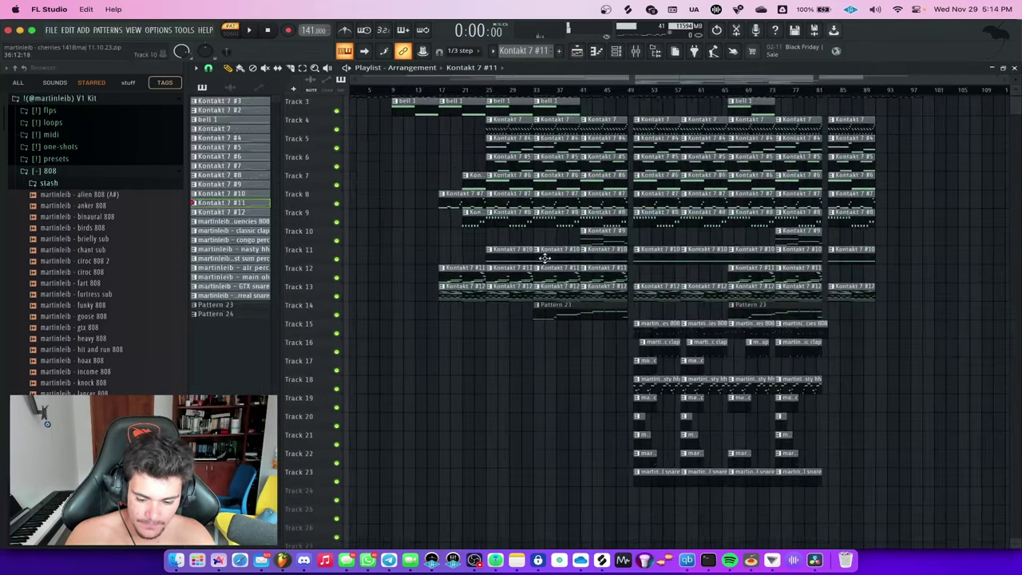
double_click(553, 288)
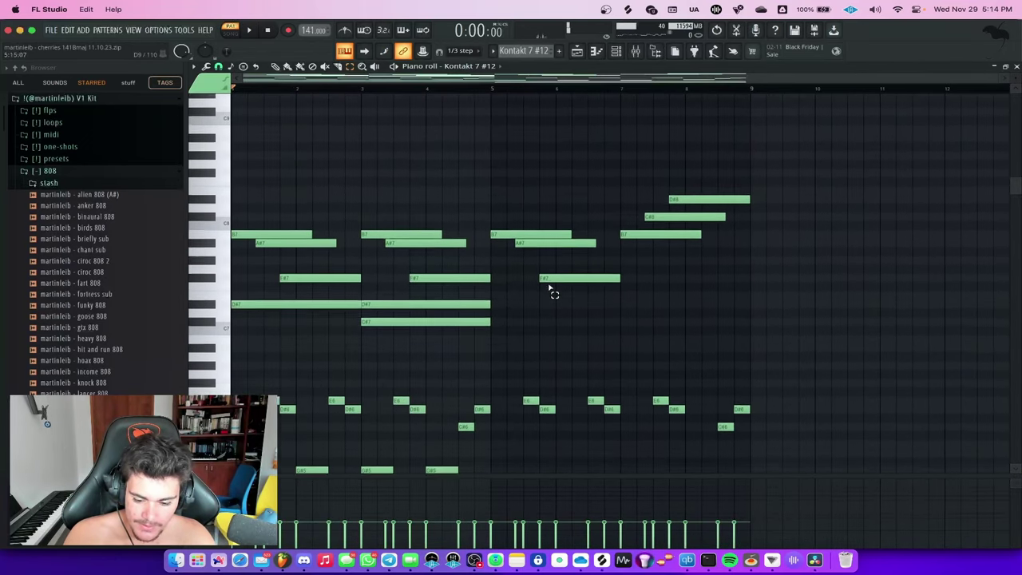
key(space)
scroll(550, 290, up, 4)
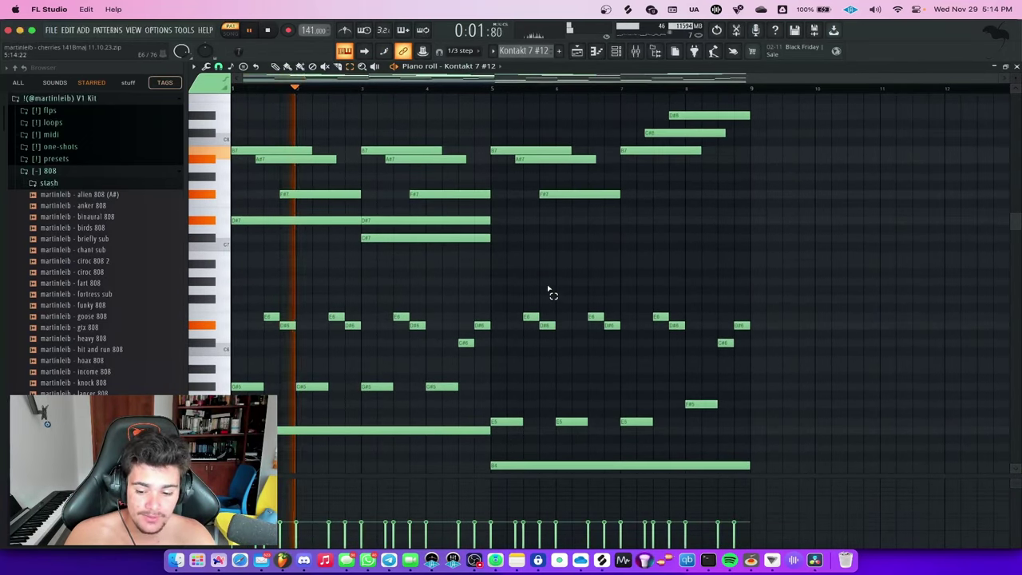
scroll(559, 291, down, 5)
scroll(491, 273, up, 6)
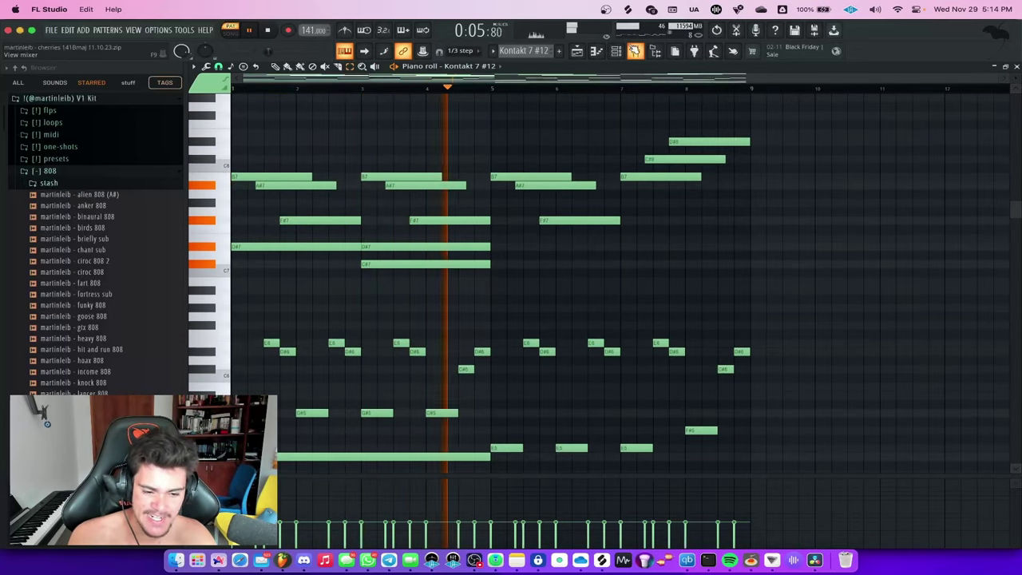
- Examine the FabFilter Timeless 3 and codec effects on mixer Insert 13 while the pattern plays, and stop playback
click(636, 50)
click(580, 116)
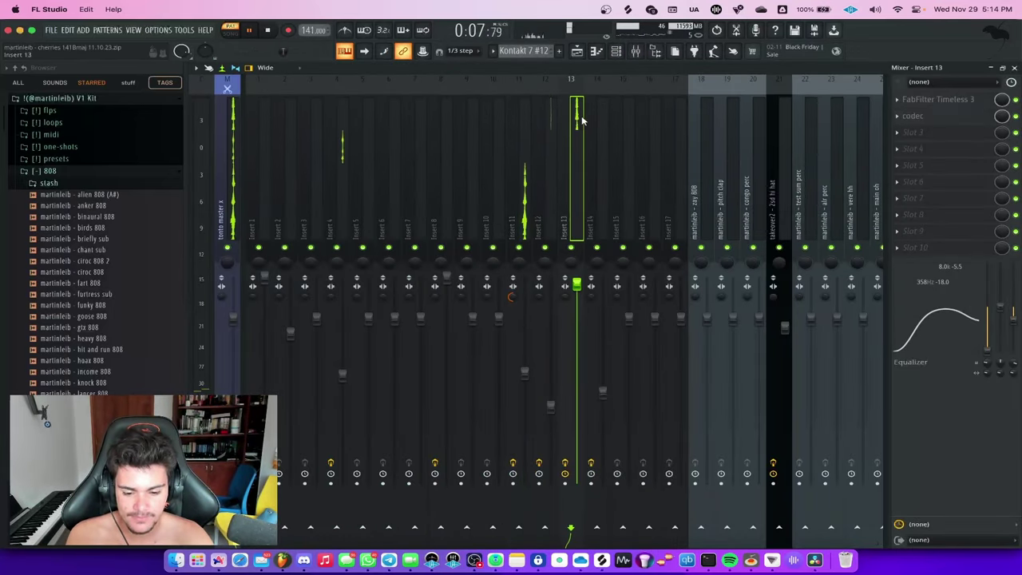
click(937, 105)
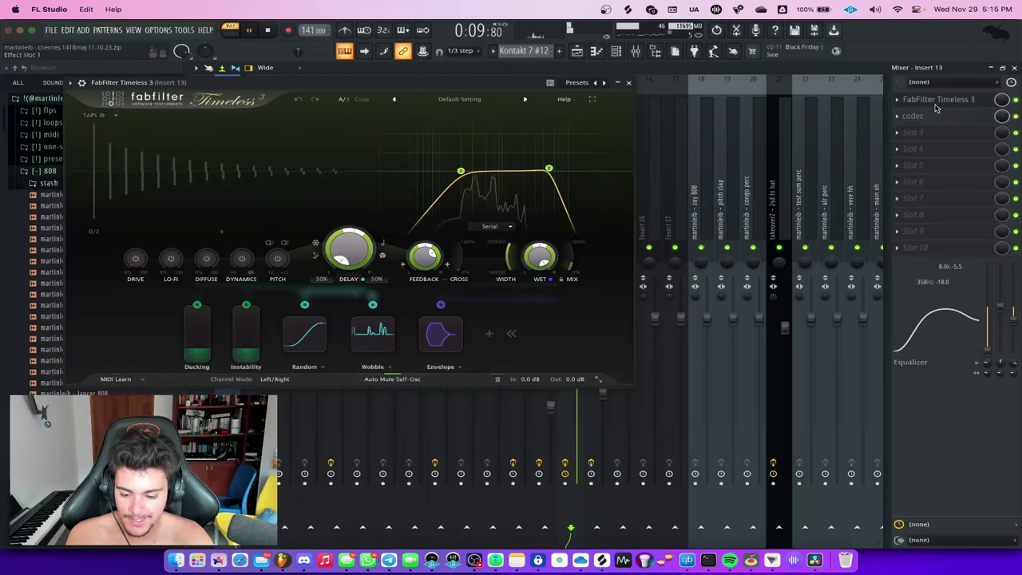
click(937, 106)
click(944, 116)
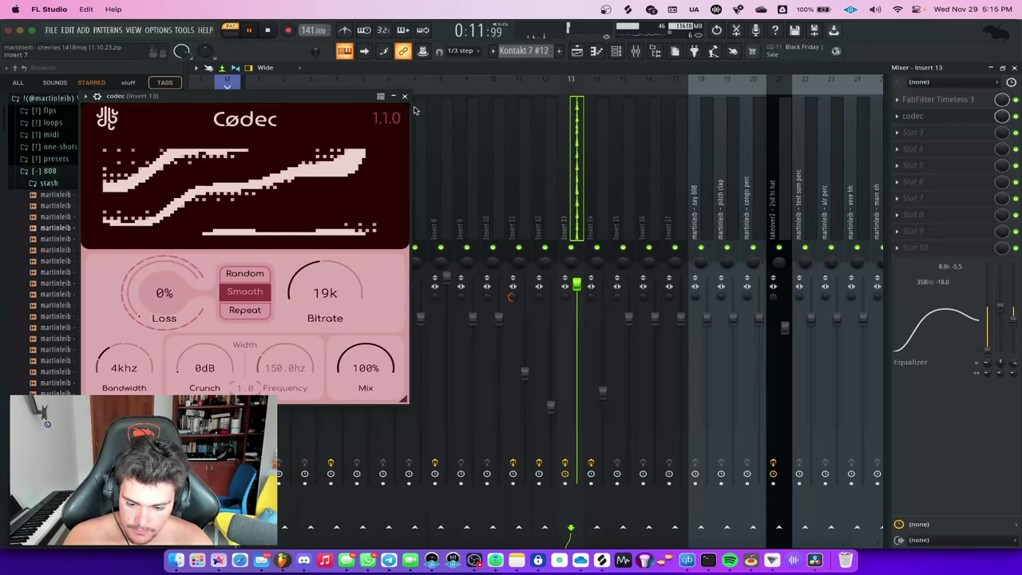
click(406, 97)
key(space)
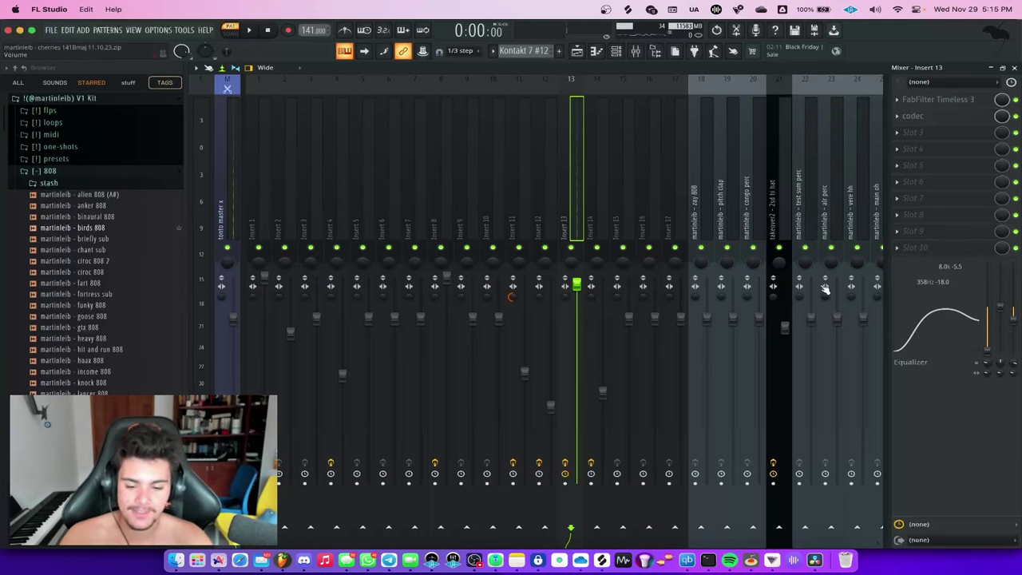
- Open Track 14's Pattern 23 clip from the playlist in the piano roll
click(583, 51)
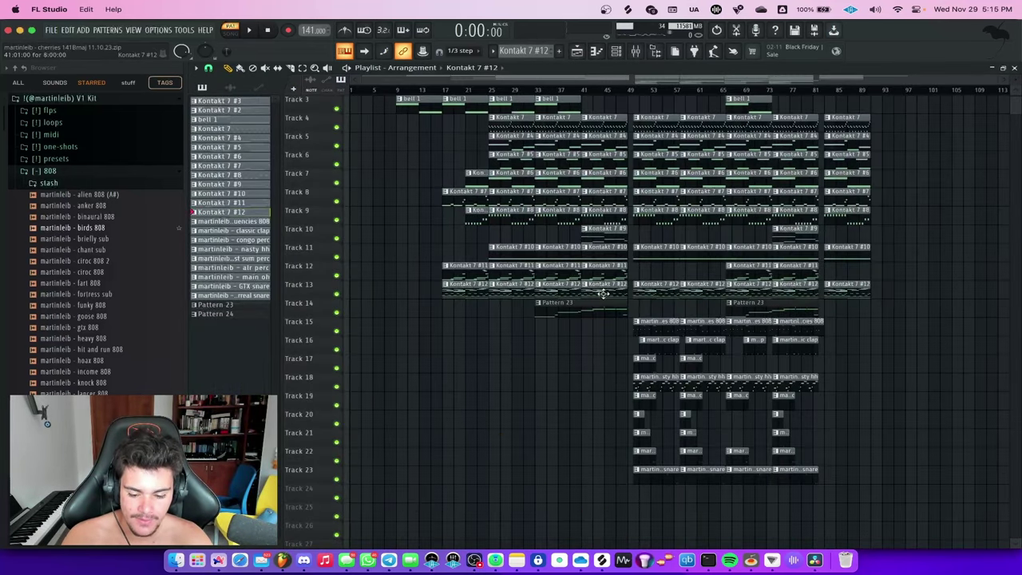
scroll(571, 375, up, 2)
double_click(610, 346)
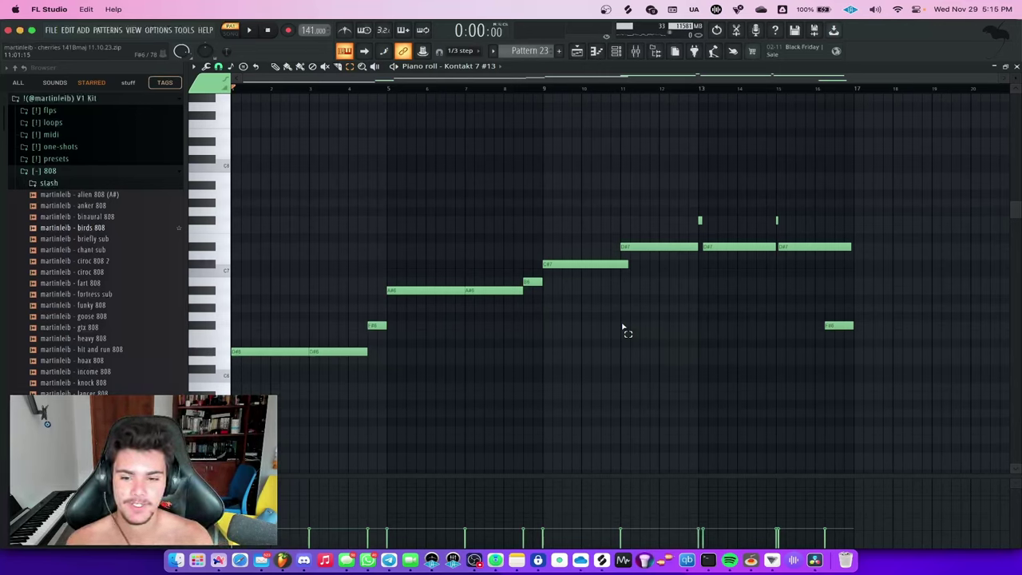
- Open the Kontakt 7 #13 instrument from the channel rack, examine its Violins 1 Essential patch and articulation, and close it
click(617, 54)
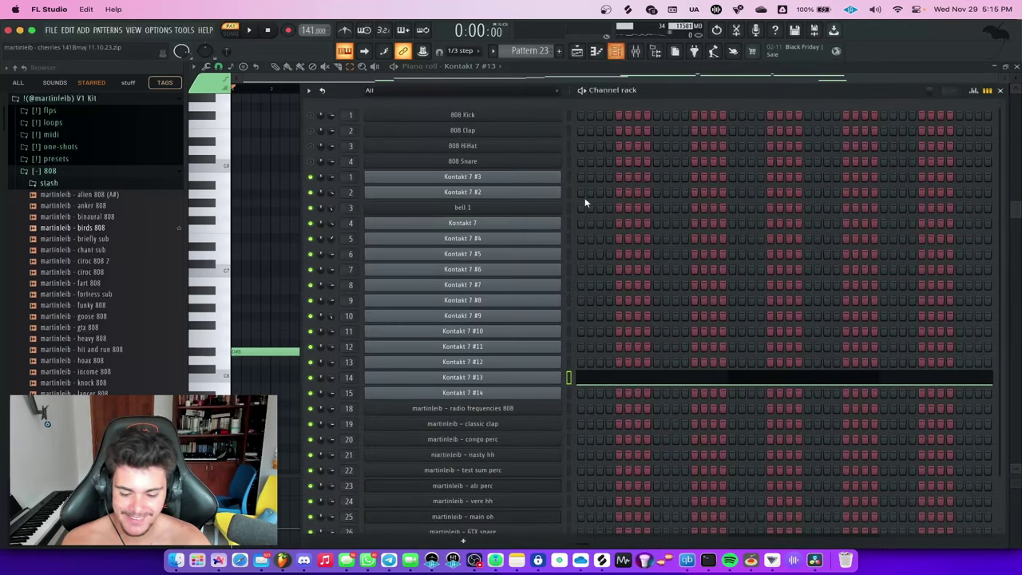
click(561, 378)
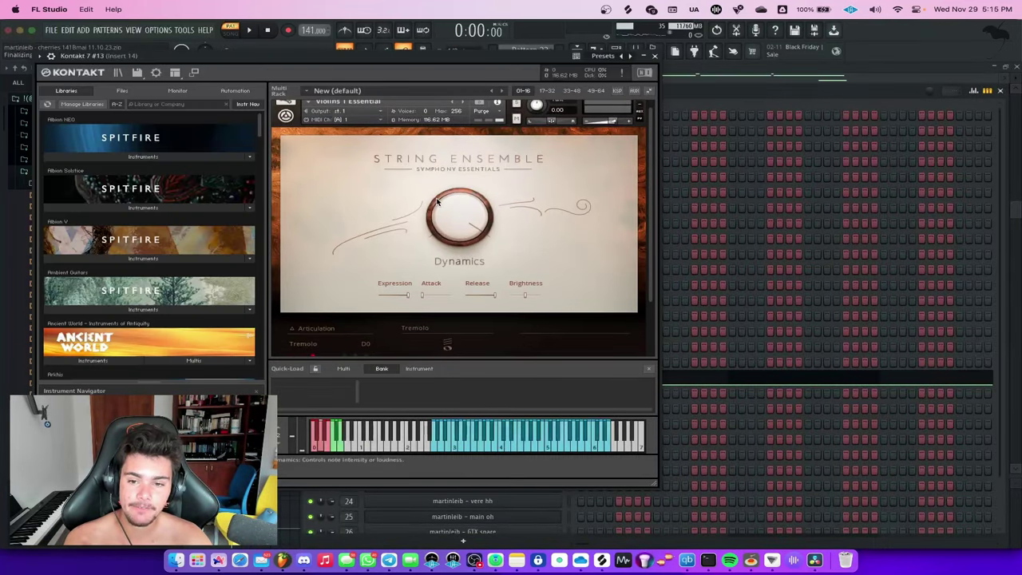
scroll(437, 203, down, 3)
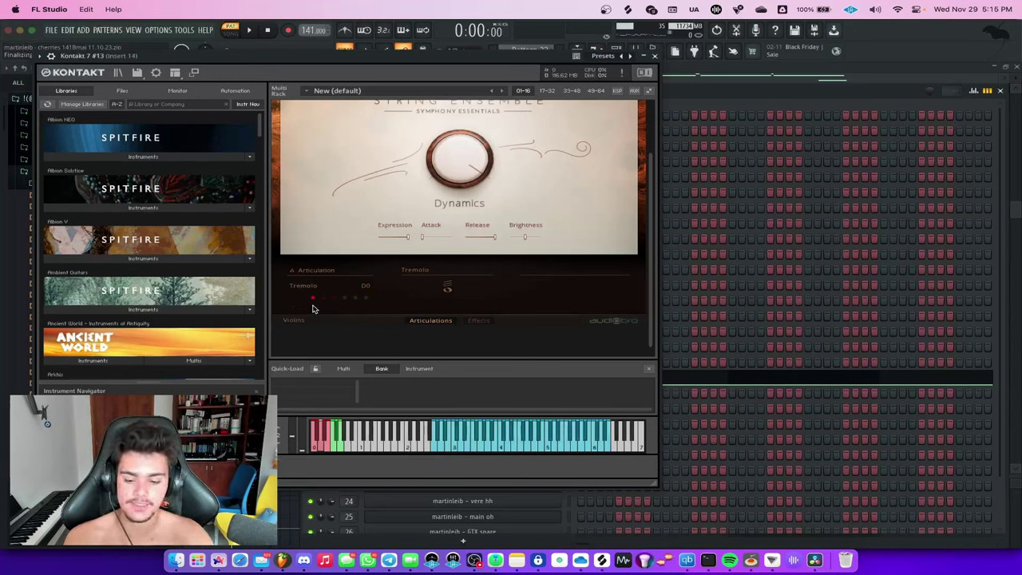
scroll(275, 224, up, 3)
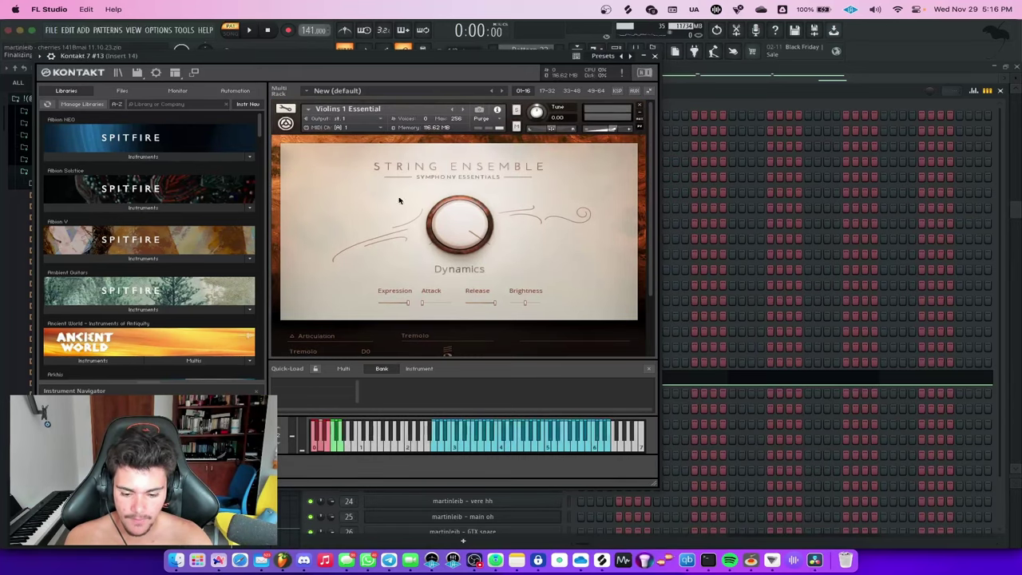
click(655, 56)
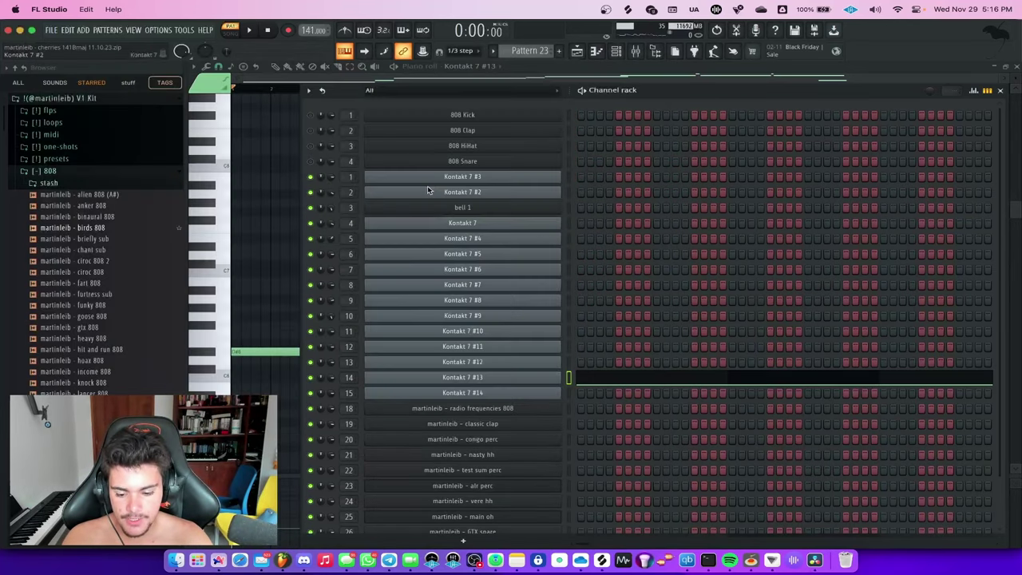
- Close the channel rack and play Pattern 23, highlighting all of its notes and clearing the selection, and stop playback
key(F6)
key(space)
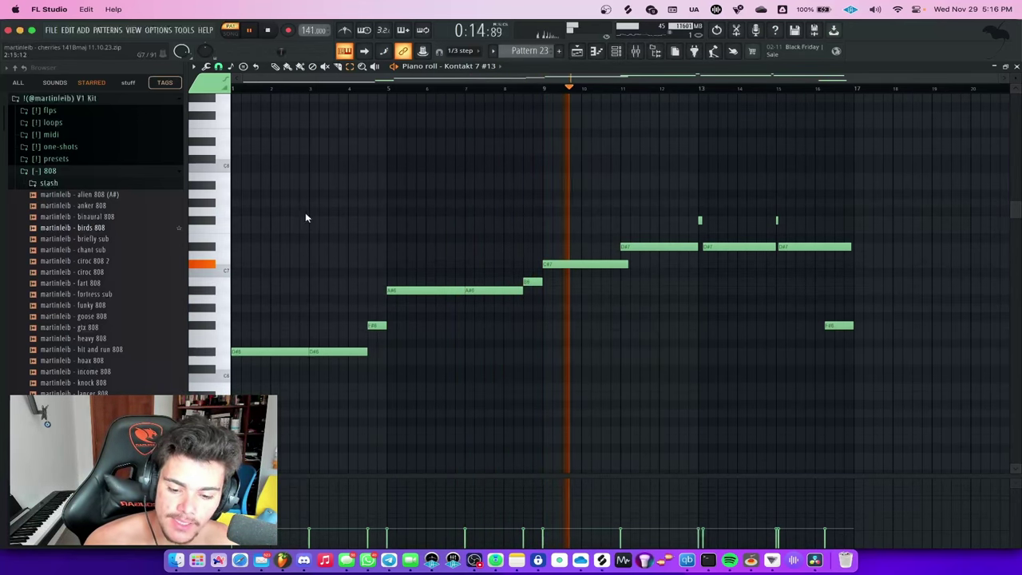
drag(867, 183, 305, 366)
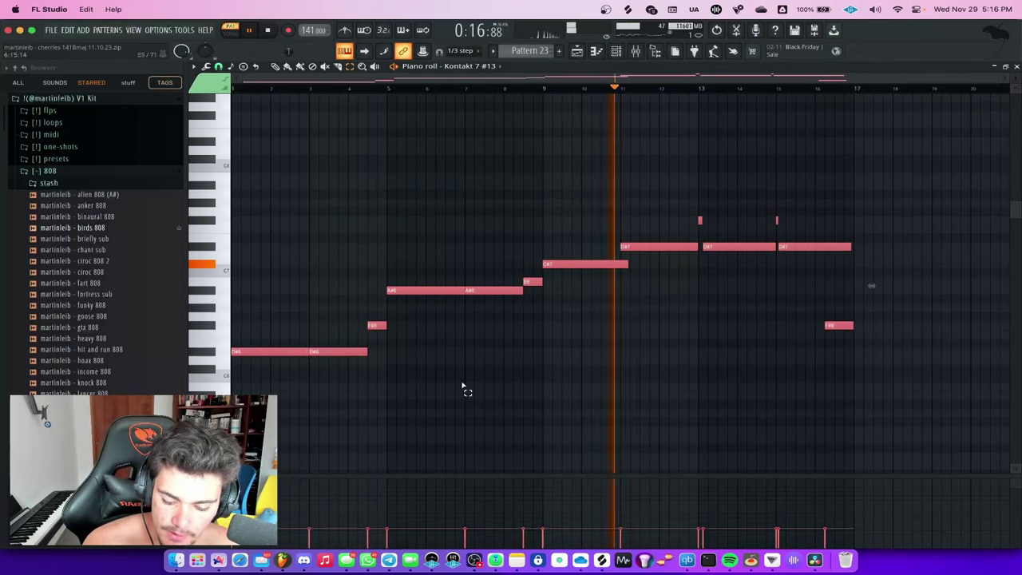
click(542, 390)
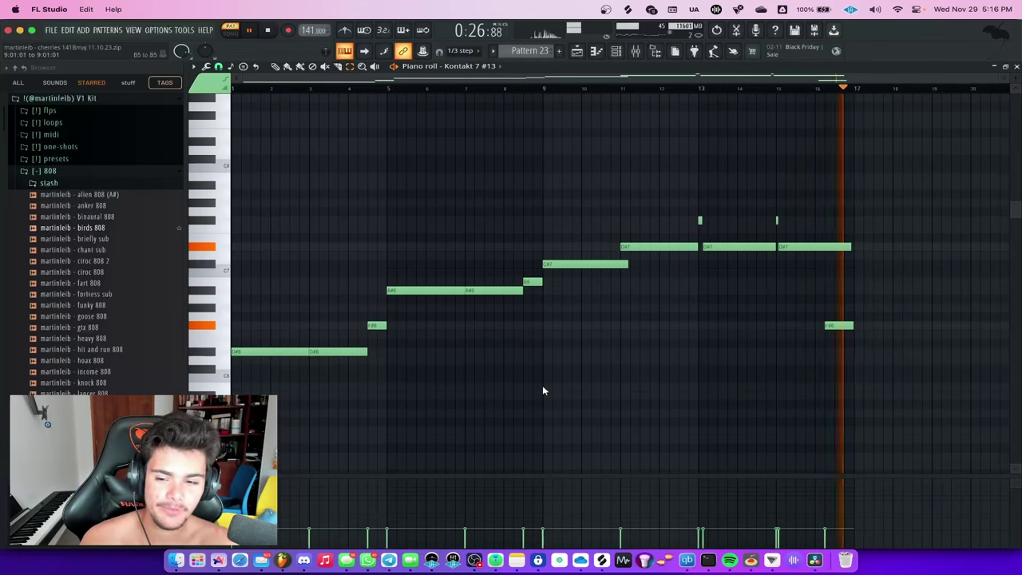
key(space)
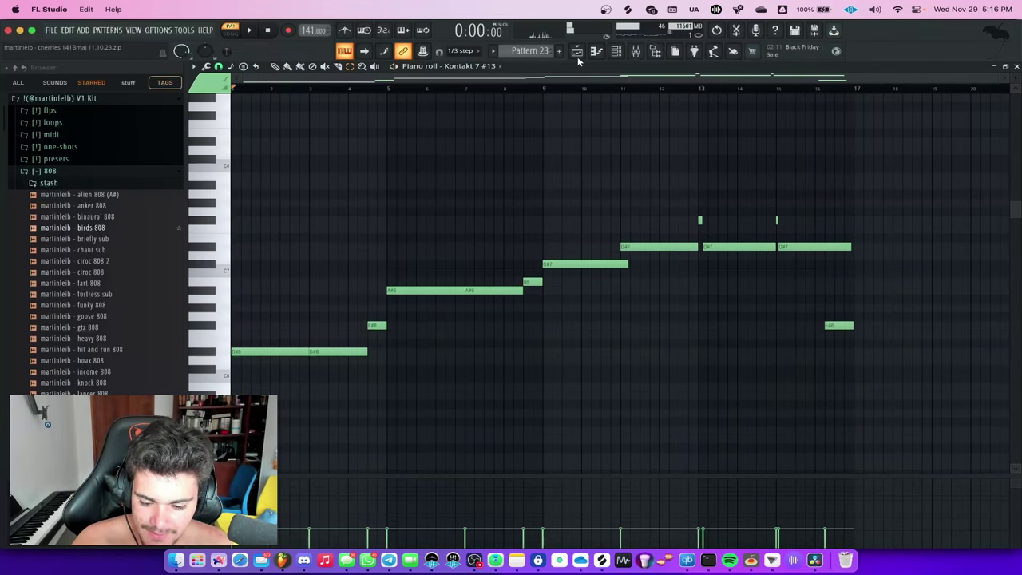
- Return to the playlist and play the full arrangement from bar 33, where Pattern 23 comes in
click(577, 52)
click(538, 91)
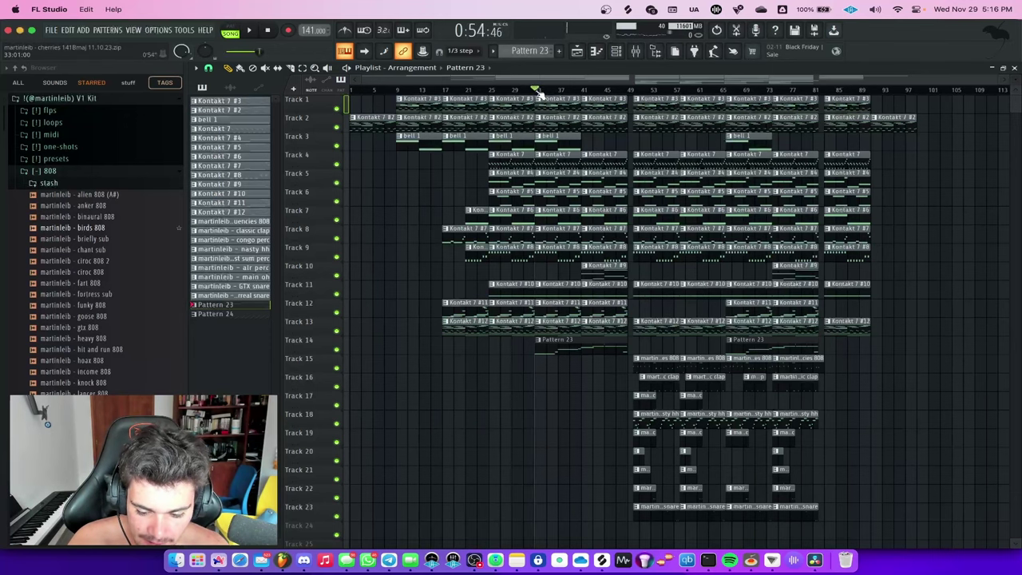
key(space)
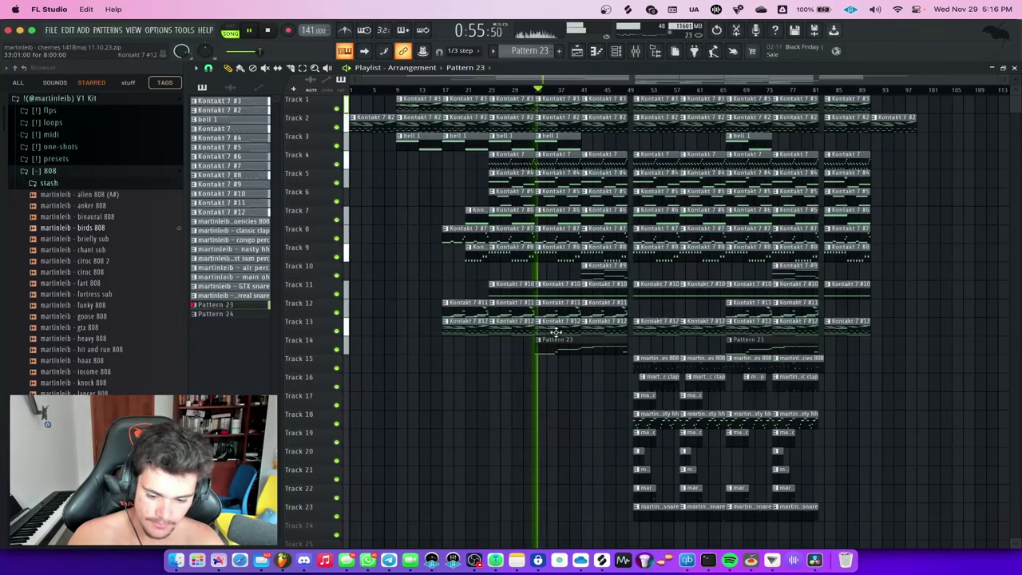
ctrl+scroll(557, 332, up, 1)
scroll(556, 333, down, 2)
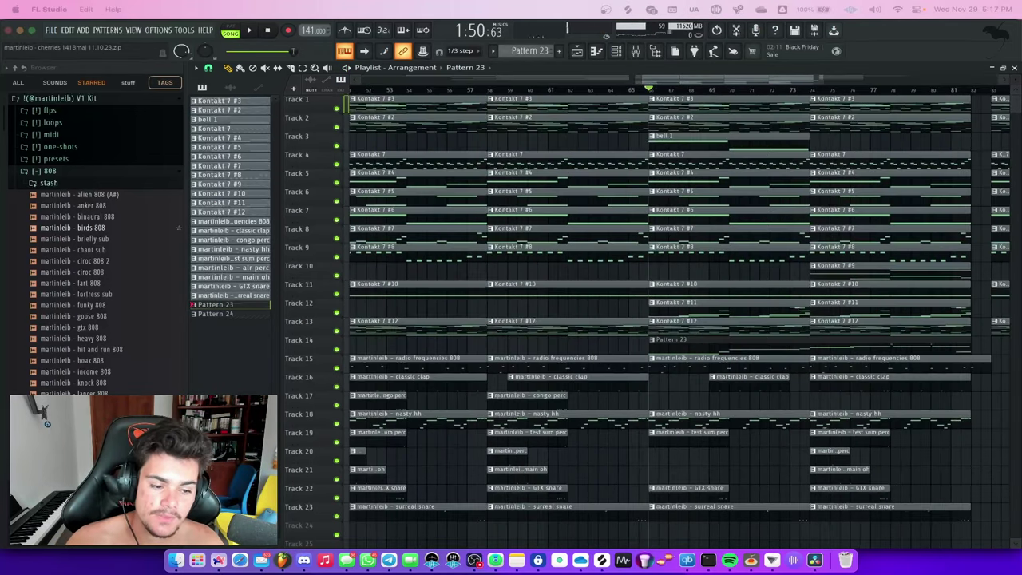
- Highlight all melody clips on Tracks 1 to 14 in the playlist and clear the clip selection
scroll(759, 381, down, 6)
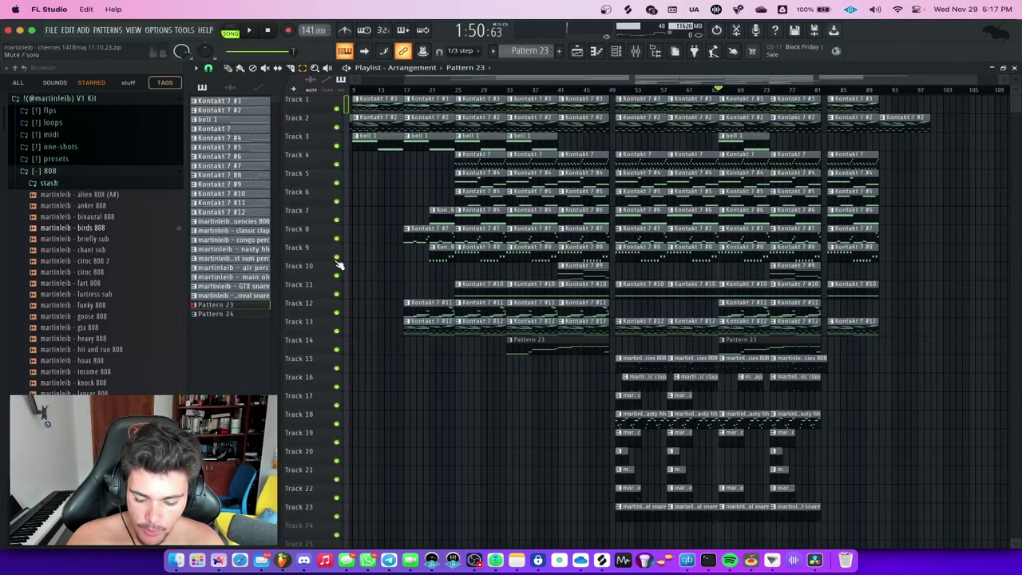
drag(312, 335, 319, 94)
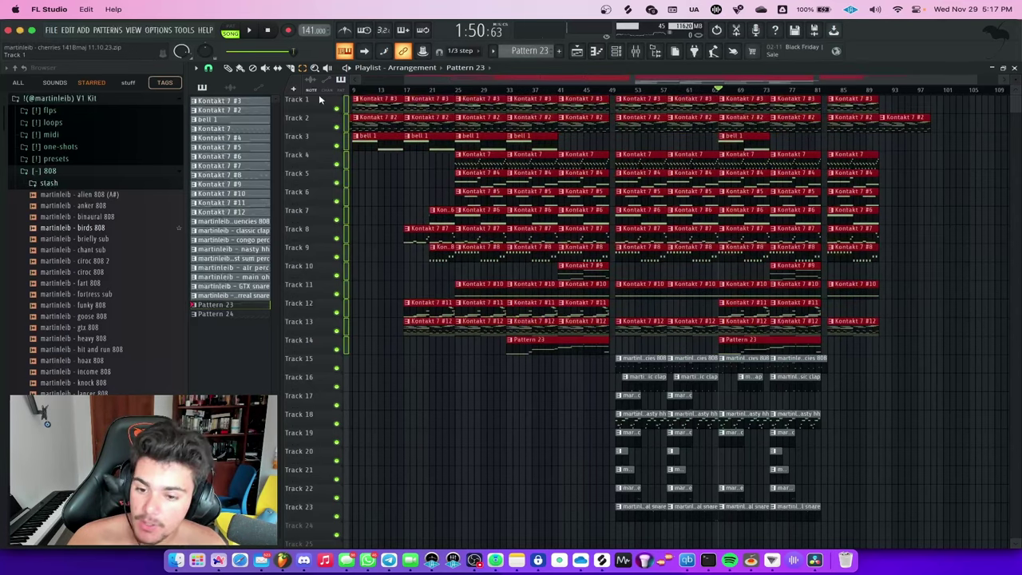
click(461, 412)
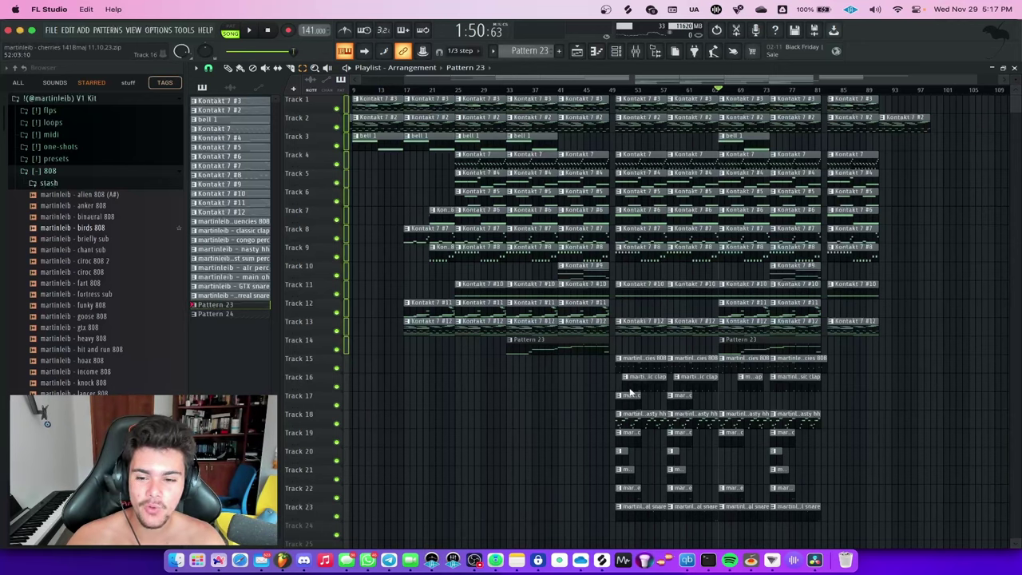
- Solo Track 15, unmute Tracks 16 to 23 alongside it, and play the drum section of the arrangement
scroll(743, 442, down, 2)
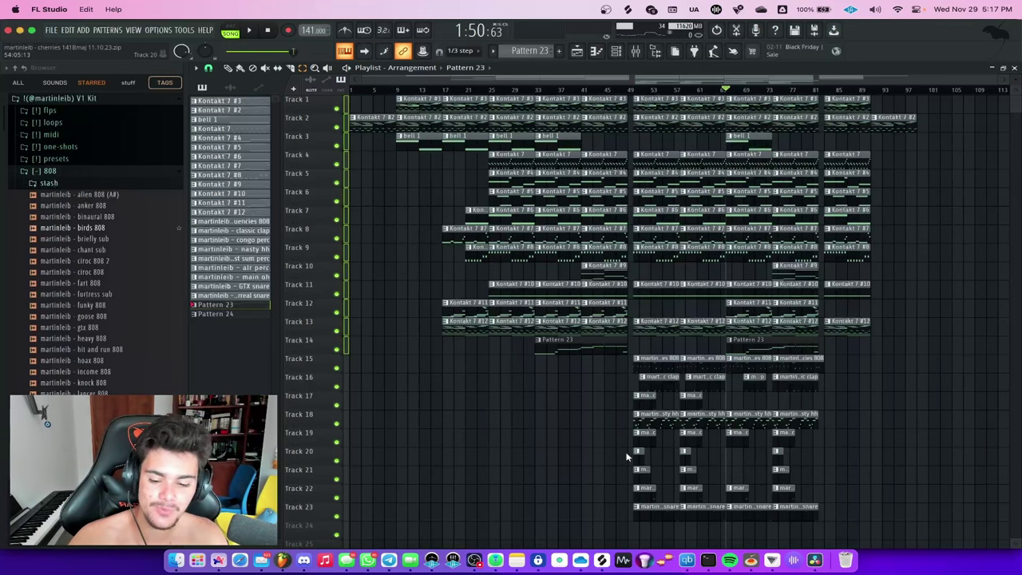
scroll(803, 399, up, 3)
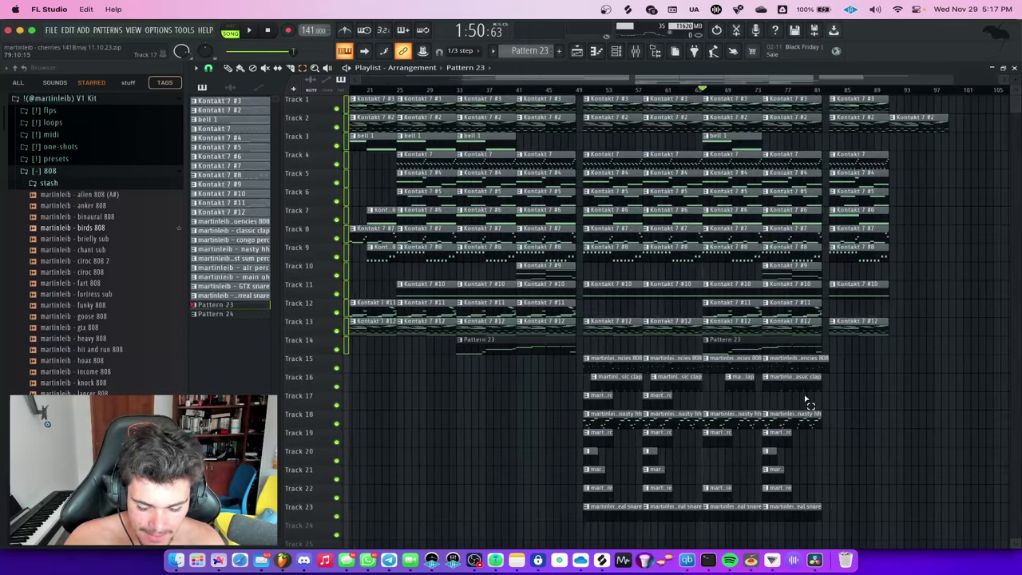
right_click(339, 375)
right_click(337, 369)
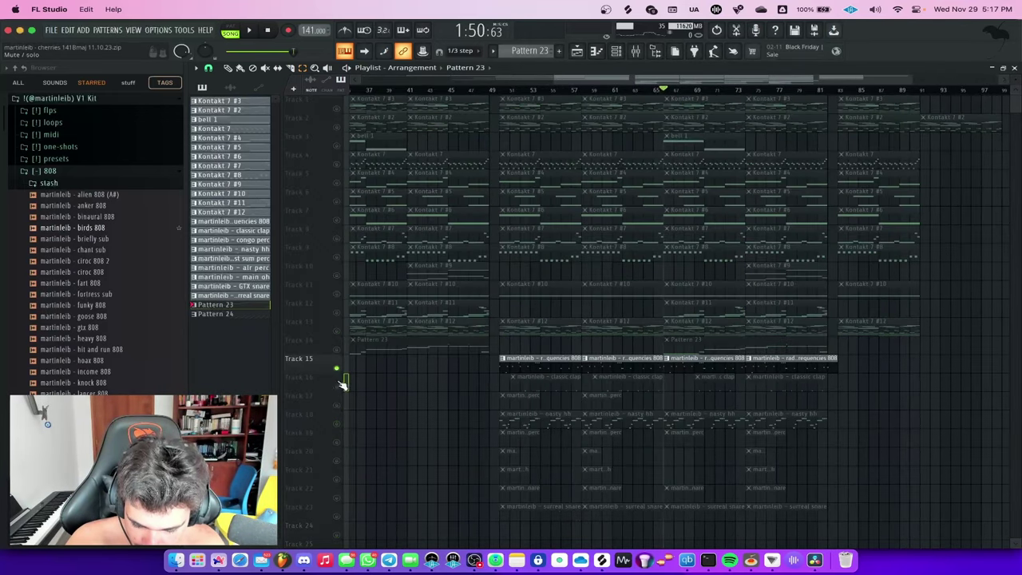
click(337, 387)
click(337, 406)
click(337, 424)
click(337, 442)
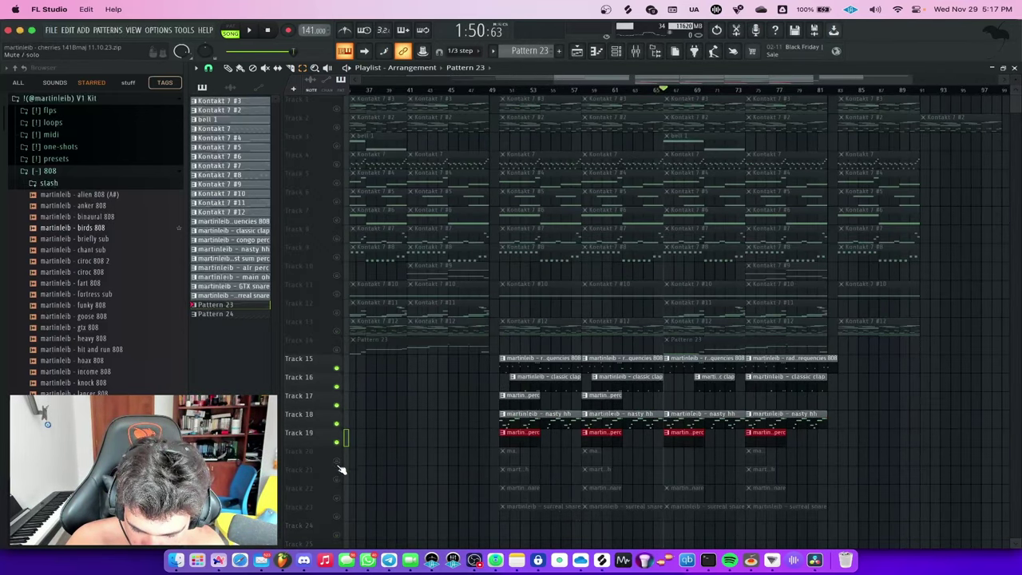
click(337, 461)
click(337, 479)
click(337, 497)
click(337, 515)
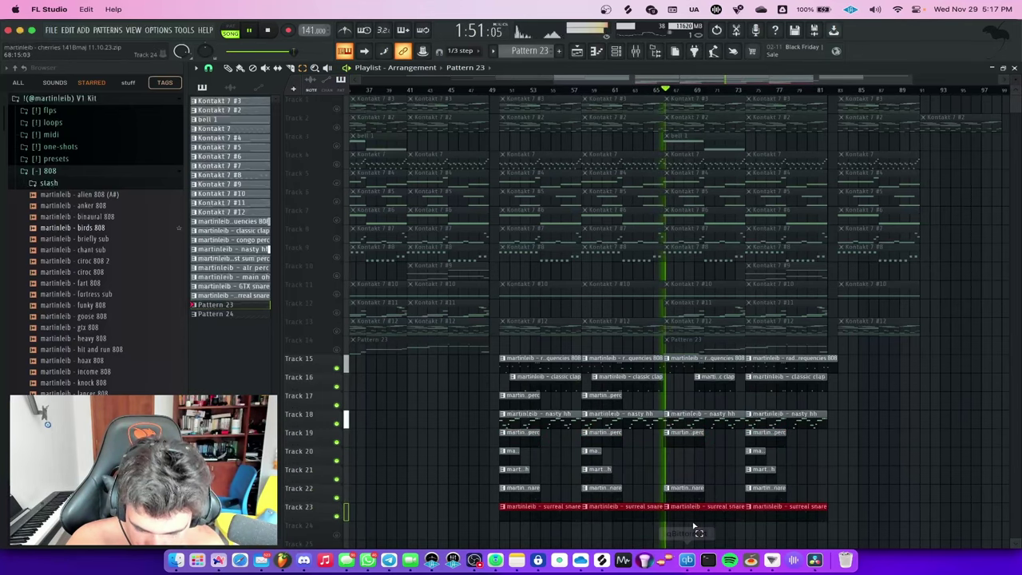
scroll(691, 527, up, 2)
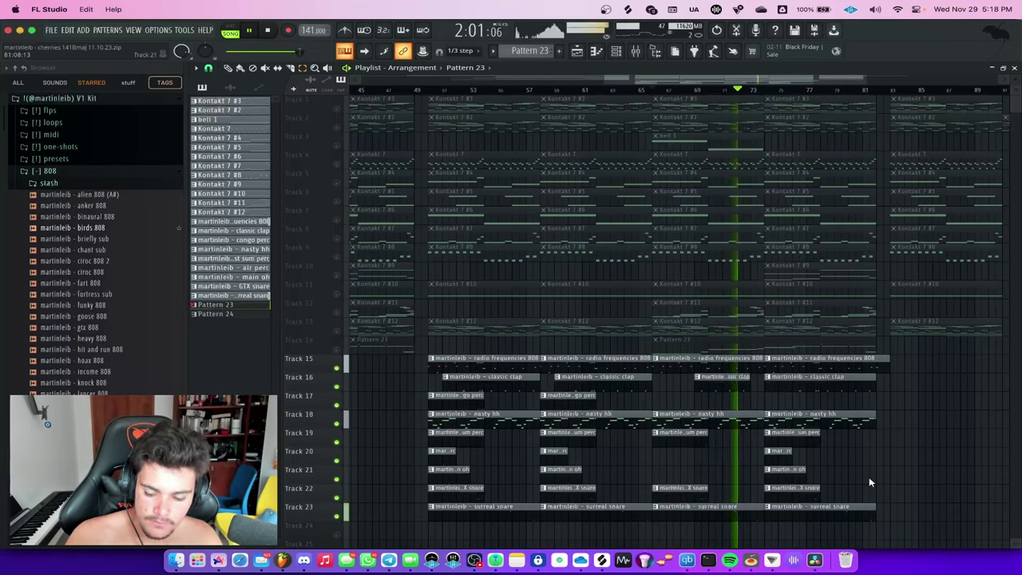
- Follow the drum section's playback across the soloed tracks in the playlist and stop it
scroll(870, 482, up, 3)
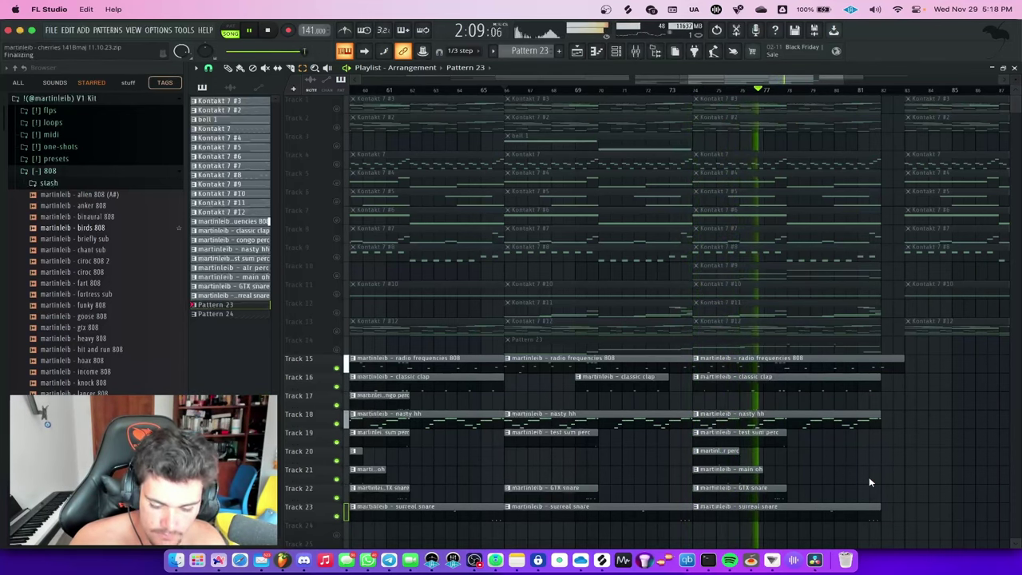
scroll(870, 481, up, 2)
scroll(869, 477, down, 3)
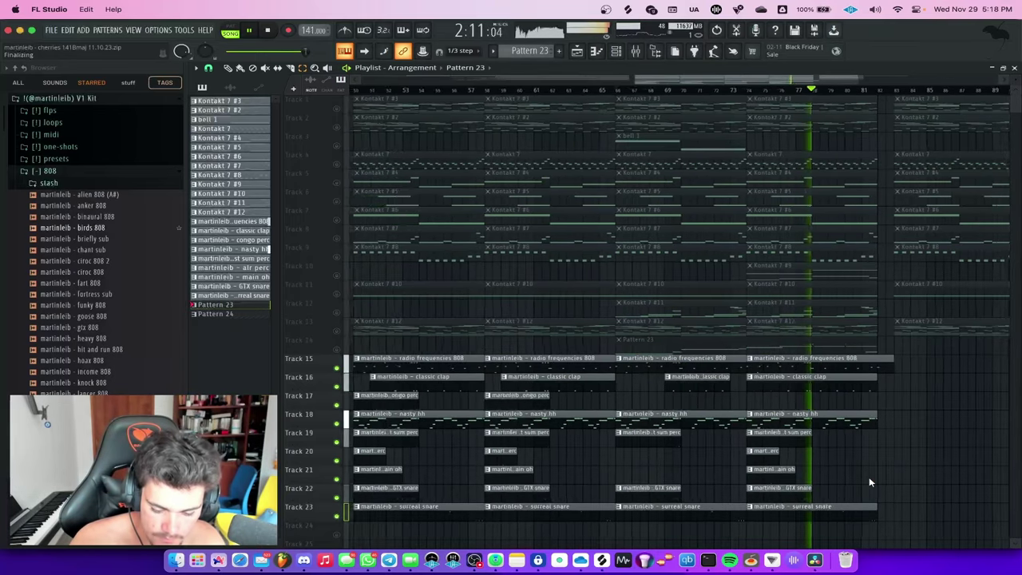
key(space)
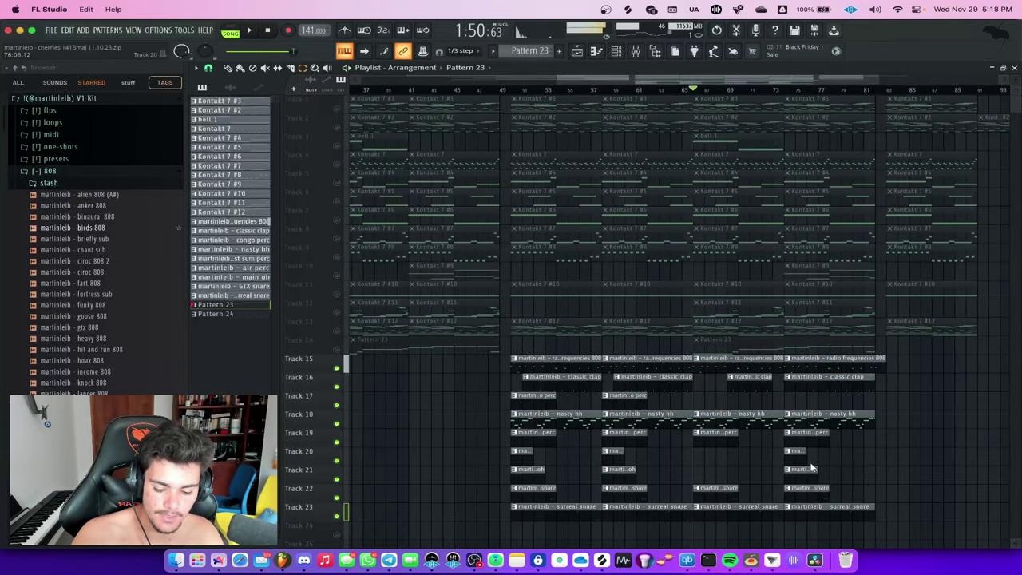
- Open the last classic clap clip in the piano roll, play its pattern in pattern mode from bar 4, and stop playback
scroll(786, 429, up, 2)
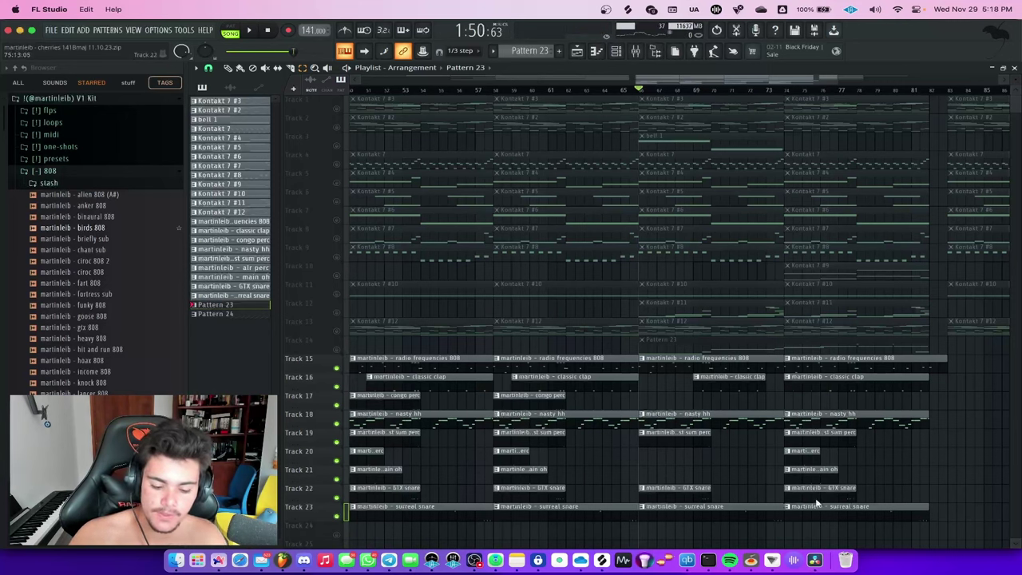
click(860, 388)
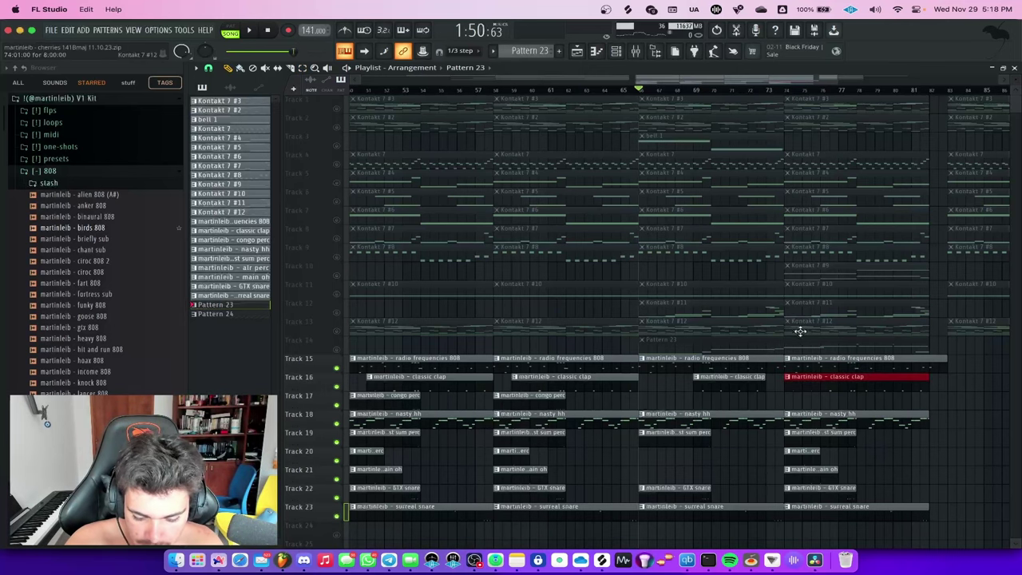
double_click(820, 377)
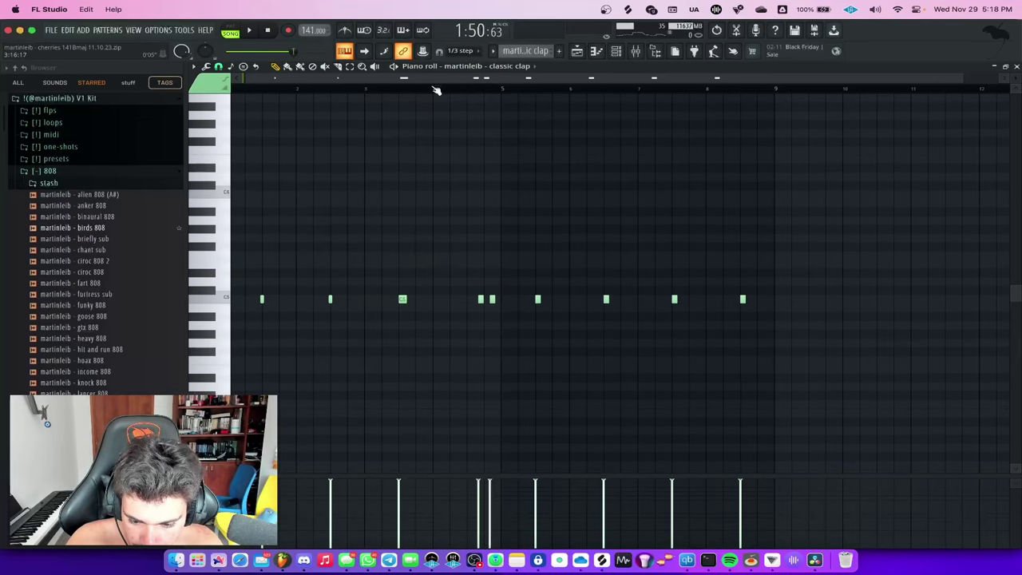
click(230, 29)
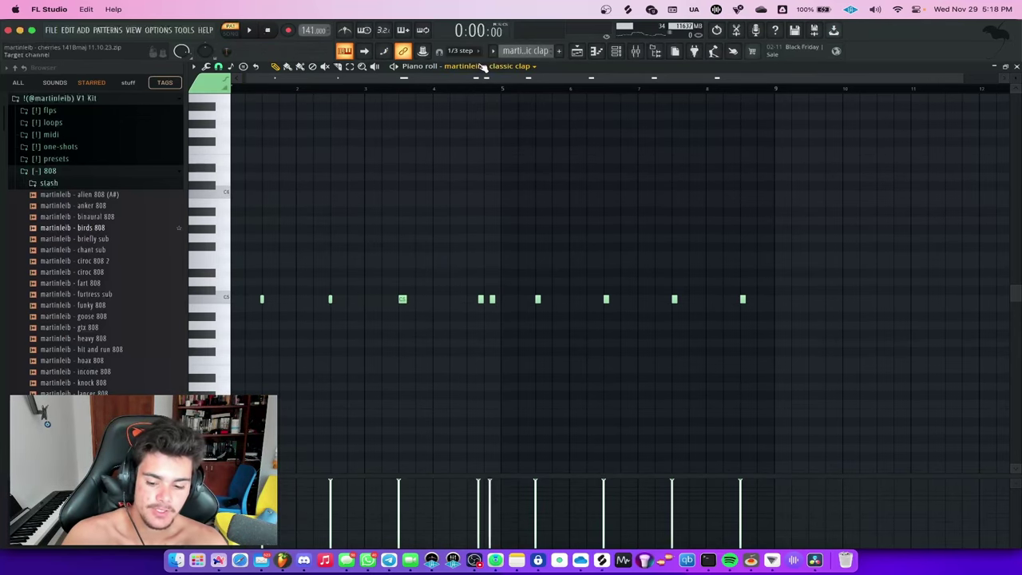
key(space)
click(434, 90)
scroll(495, 176, up, 2)
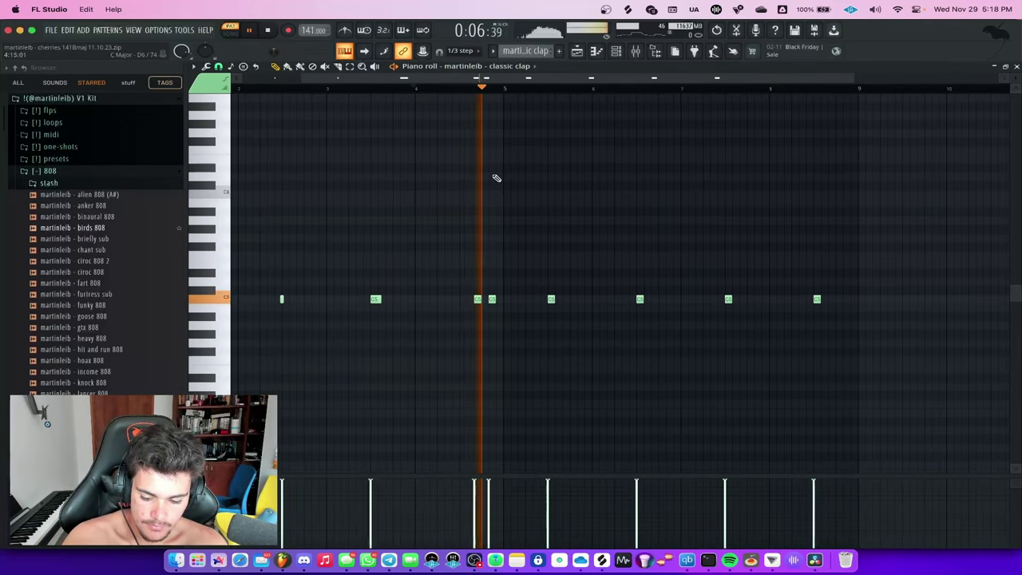
scroll(491, 172, down, 3)
key(space)
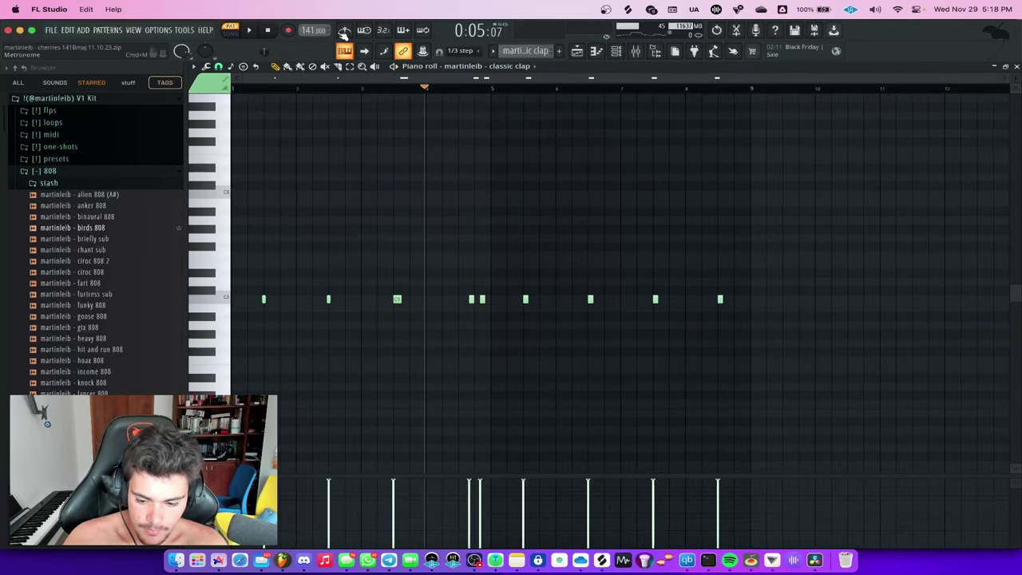
- Enable the metronome, play the classic clap pattern against it, stop playback, and disable the metronome
click(344, 31)
key(space)
scroll(435, 303, up, 2)
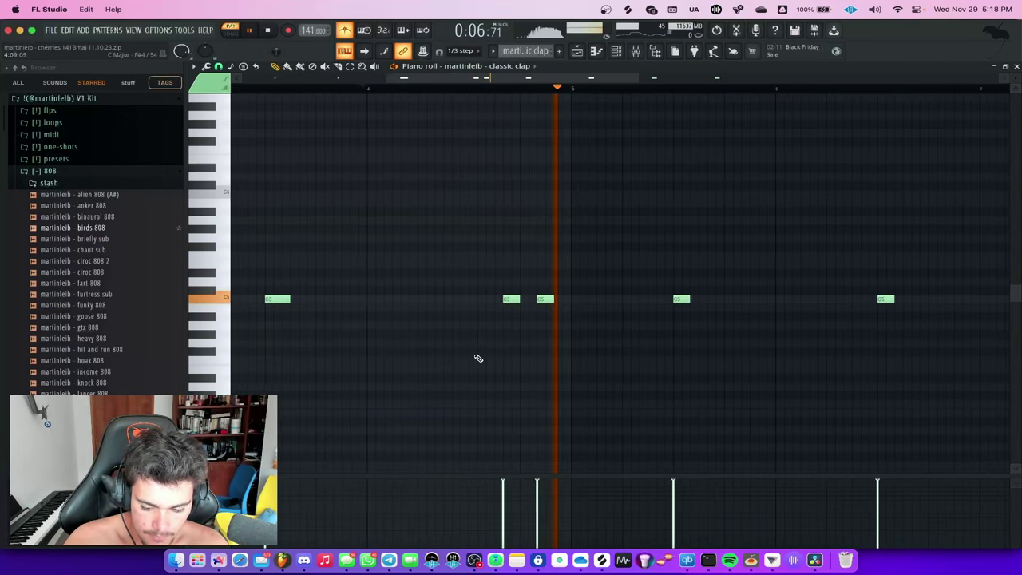
scroll(440, 189, down, 2)
key(space)
click(357, 30)
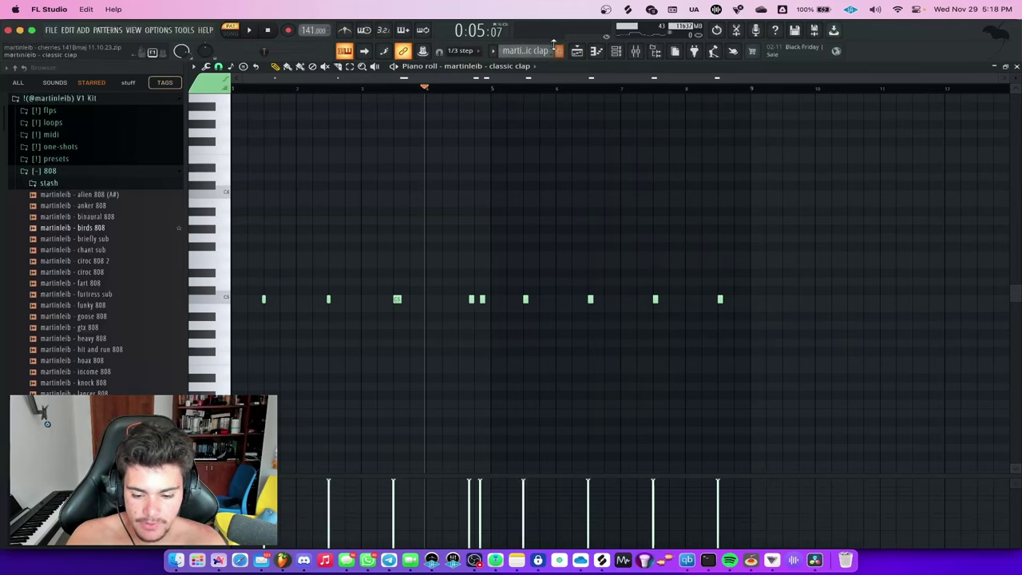
- Reopen the classic clap pattern from the playlist and play it from the start with the metronome
click(577, 52)
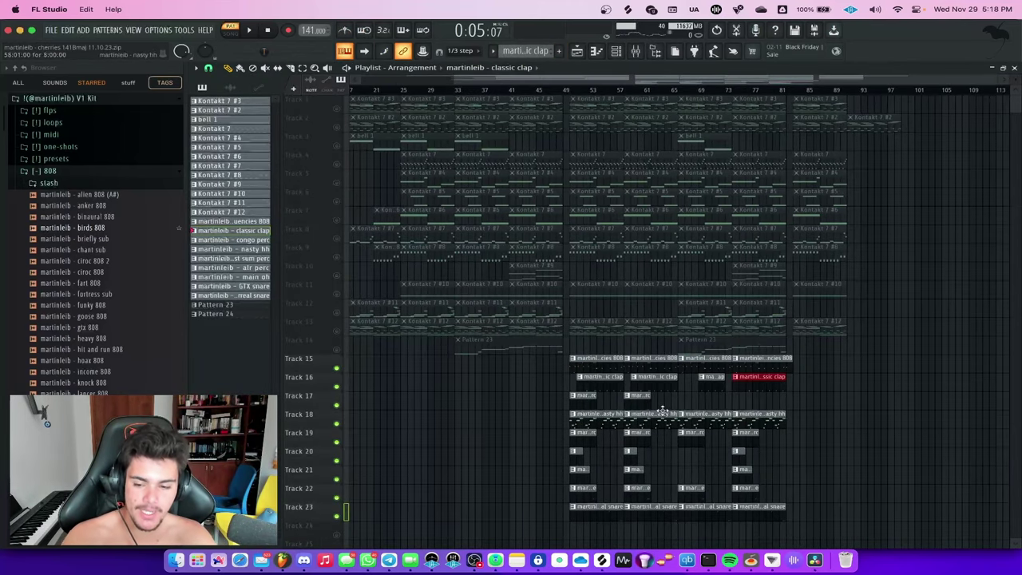
double_click(660, 378)
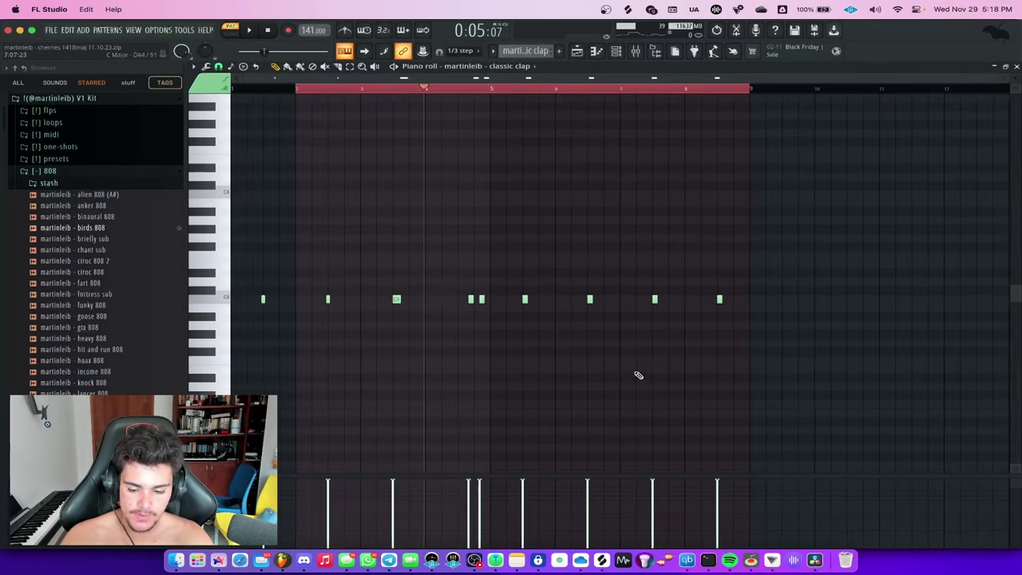
click(267, 30)
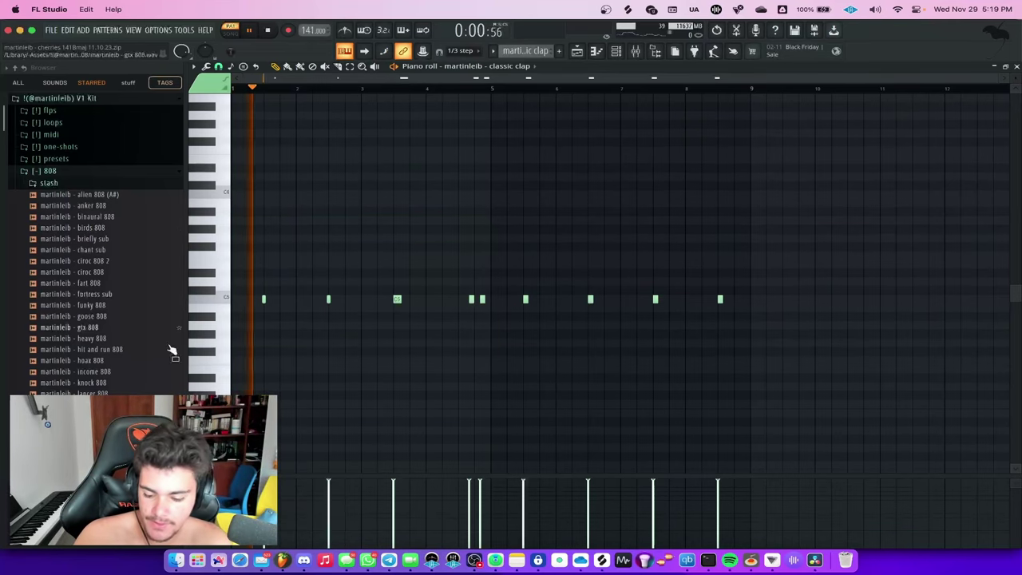
scroll(478, 288, up, 3)
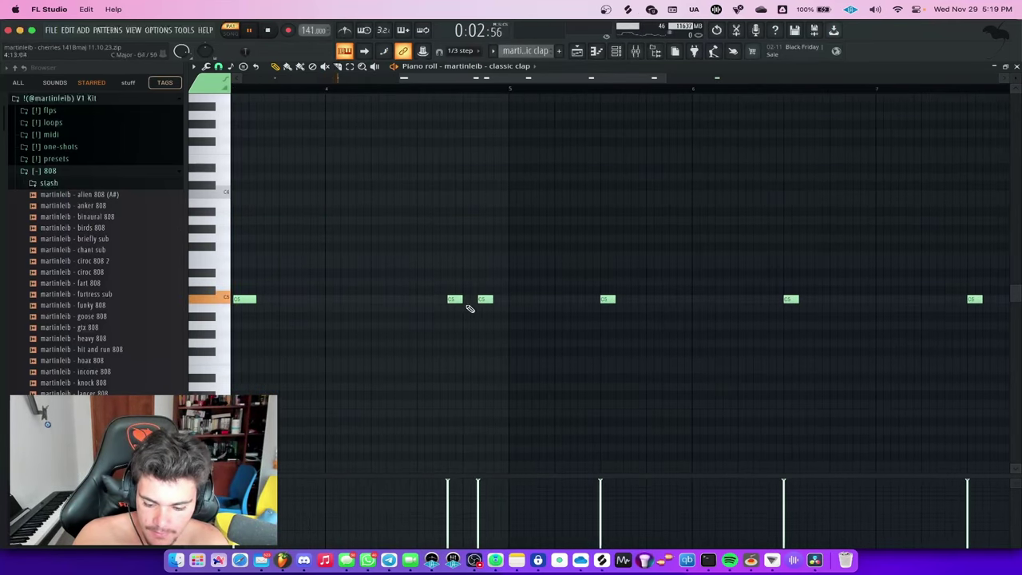
scroll(505, 316, down, 4)
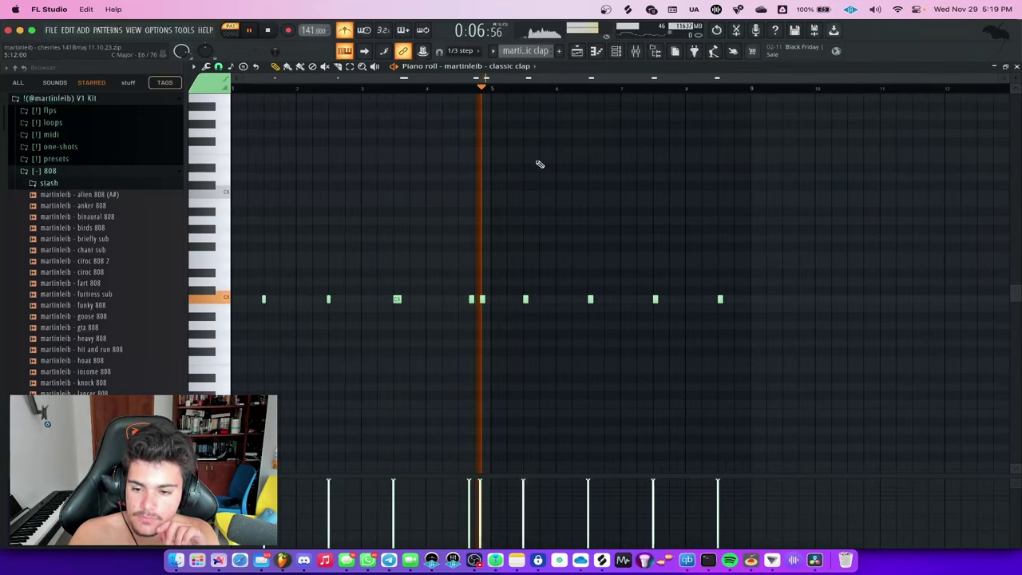
key(space)
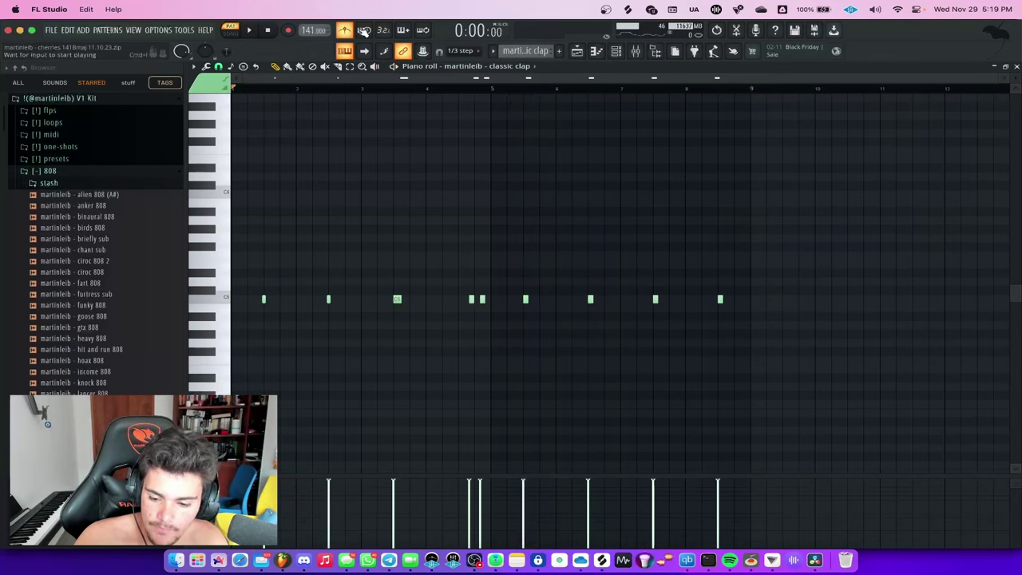
- Open the nasty hh pattern from the playlist and show the hihatizer effect on the takeover2 - 2sd hi hat mixer track
click(577, 50)
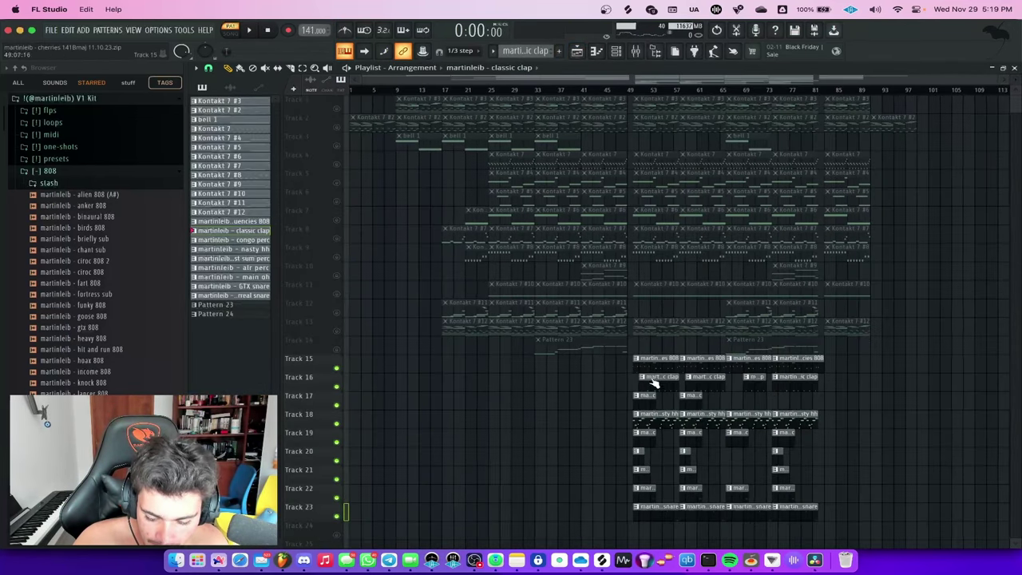
double_click(708, 416)
click(636, 51)
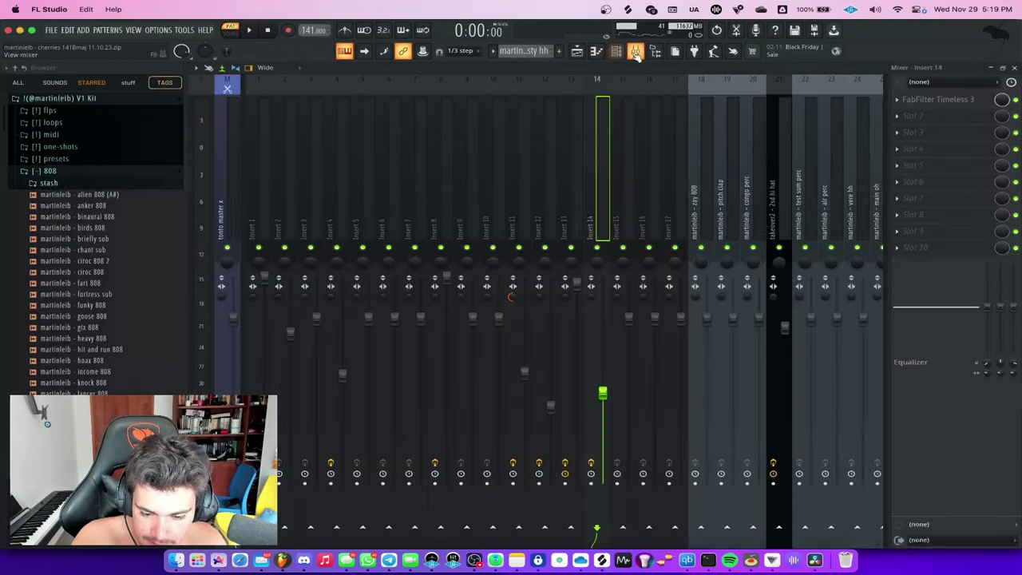
click(632, 178)
click(759, 172)
click(779, 163)
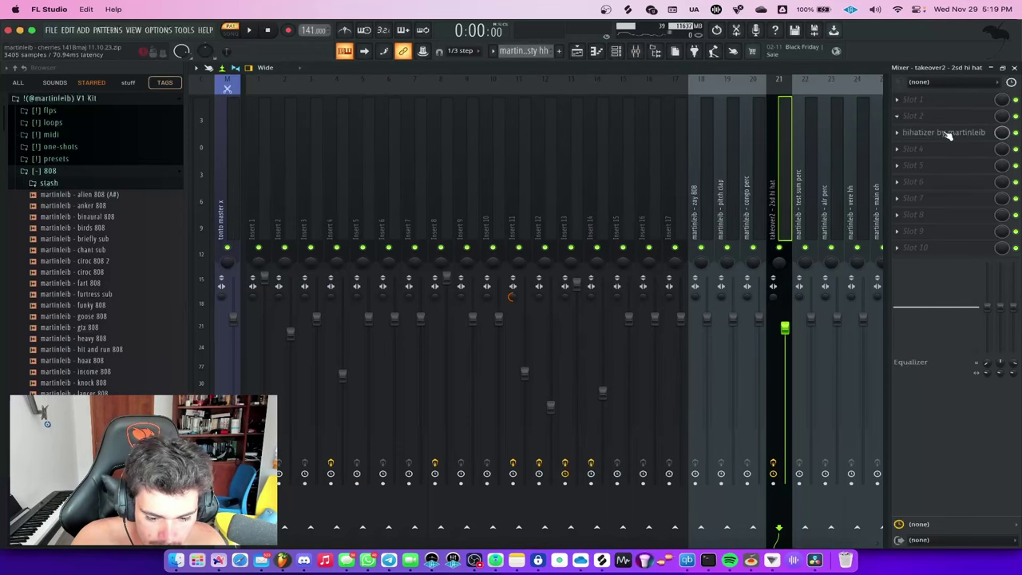
click(943, 133)
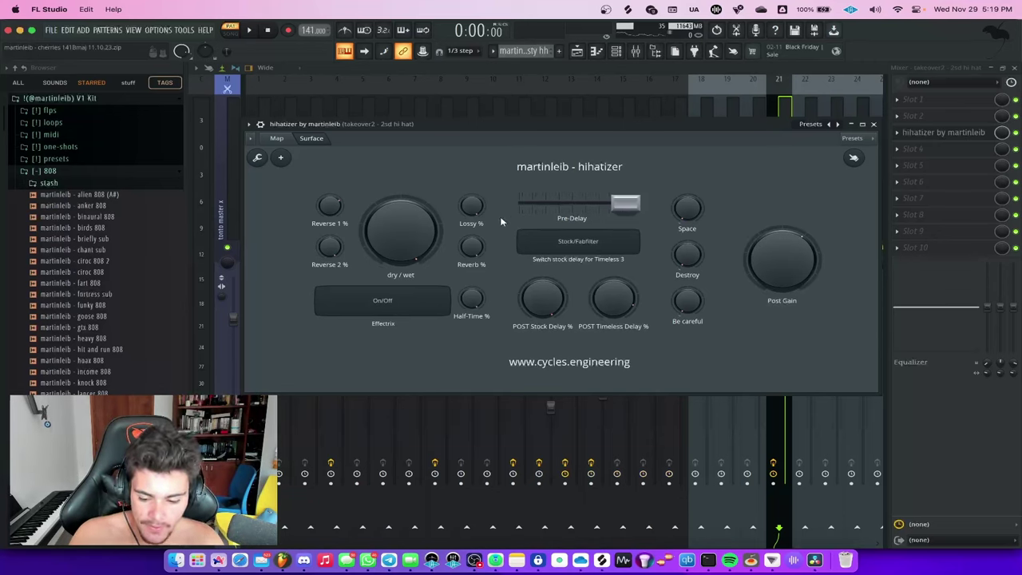
- Play the nasty hh pattern, close the mixer, and place the hihatizer window below the piano roll notes
key(space)
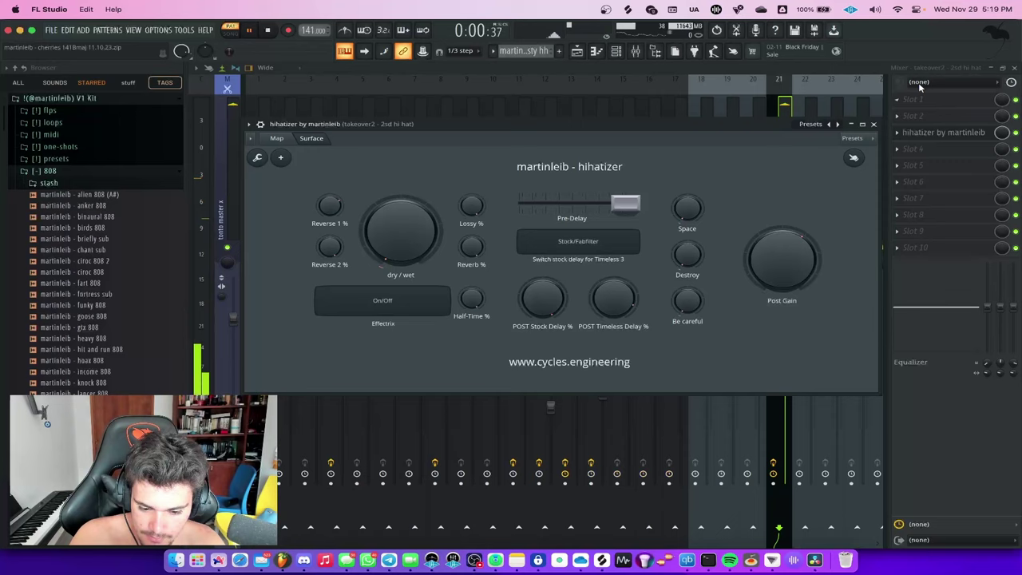
double_click(848, 72)
drag(764, 123, 831, 416)
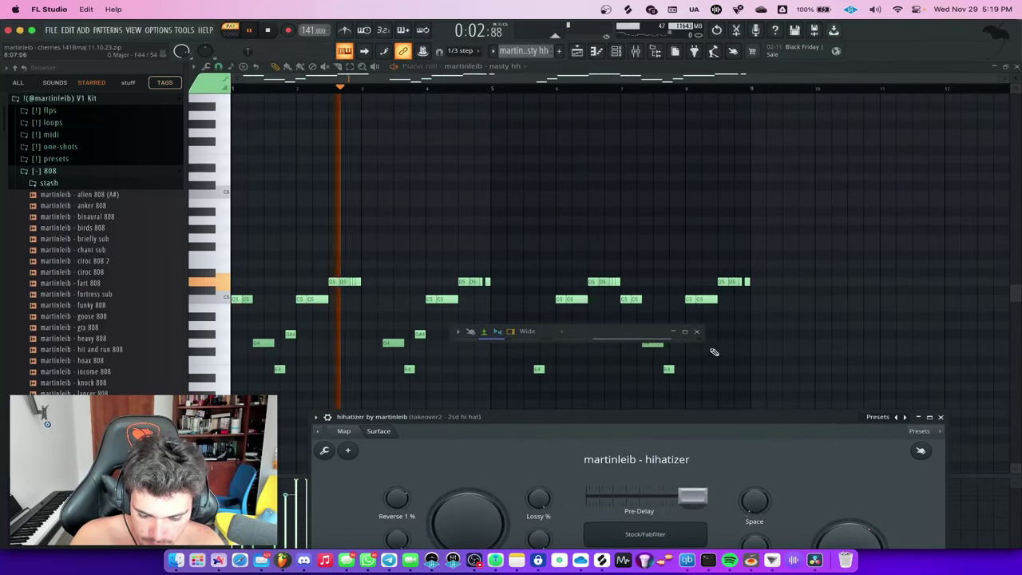
click(696, 331)
scroll(673, 319, down, 2)
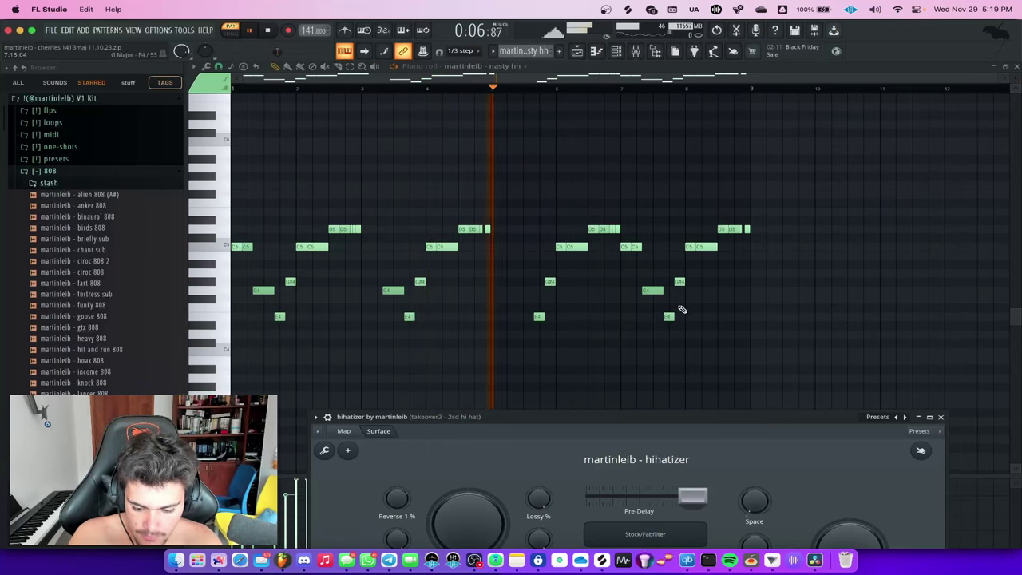
key(space)
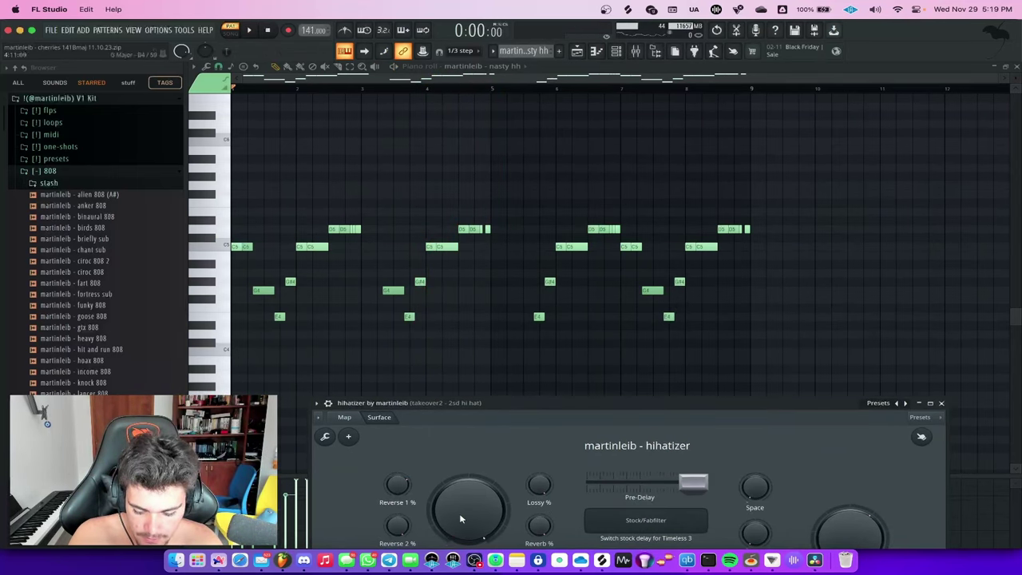
- Replay the nasty hh pattern from the start, close the hihatizer window, and stop playback
key(space)
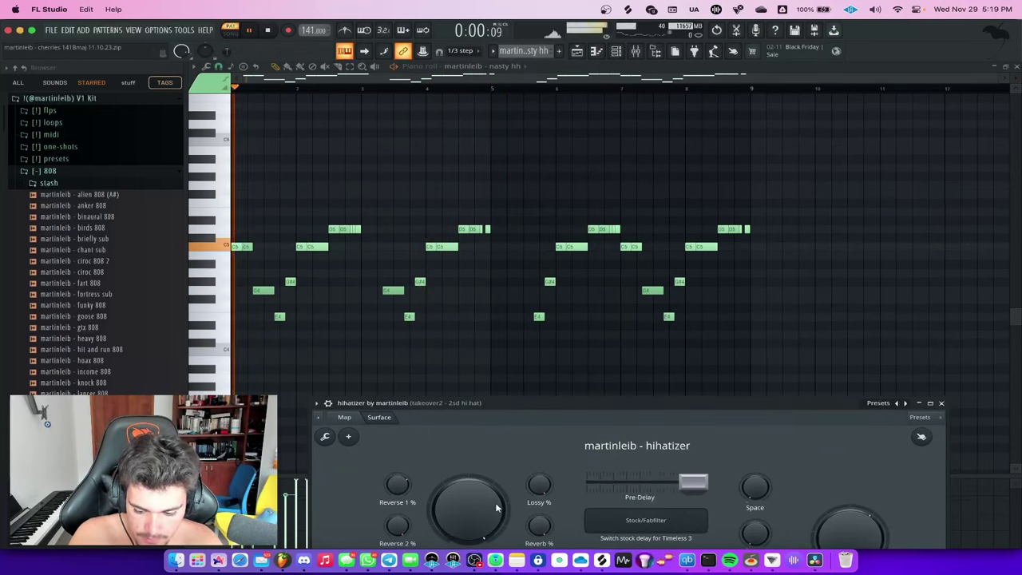
click(942, 404)
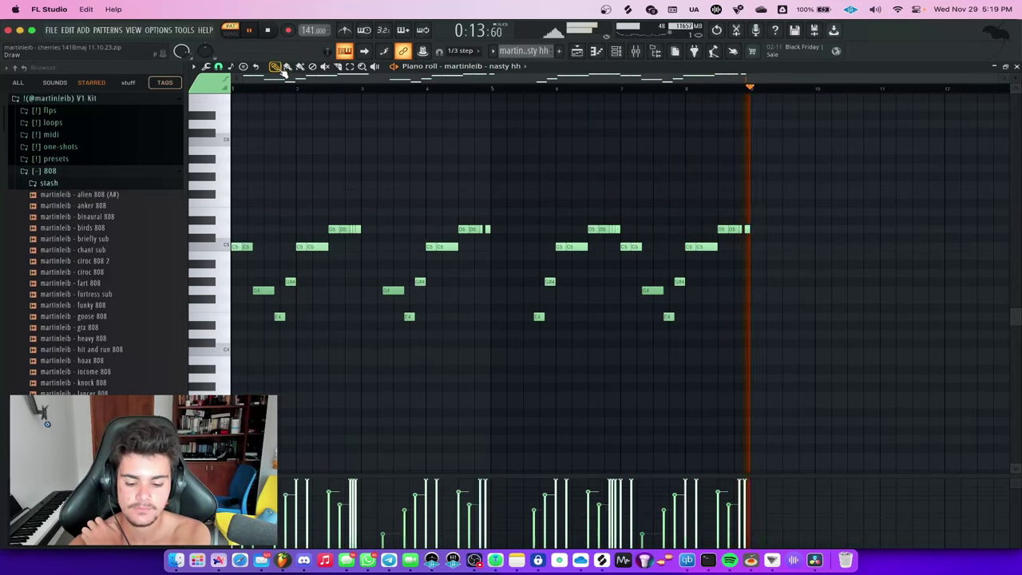
key(space)
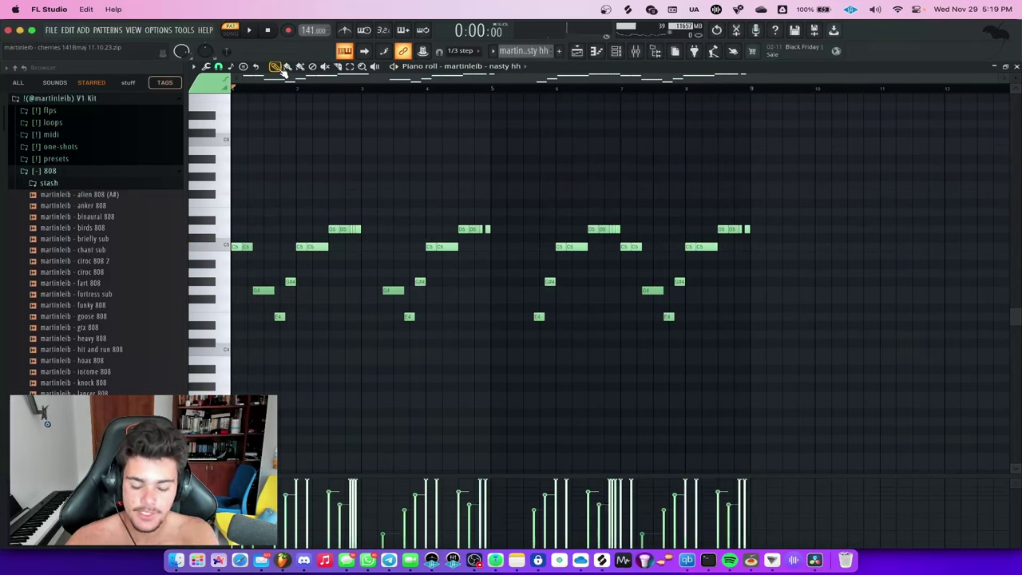
- Add a C6 note at the start of the nasty hh pattern and shorten it to match the first C5 note
scroll(269, 197, up, 3)
scroll(234, 205, up, 3)
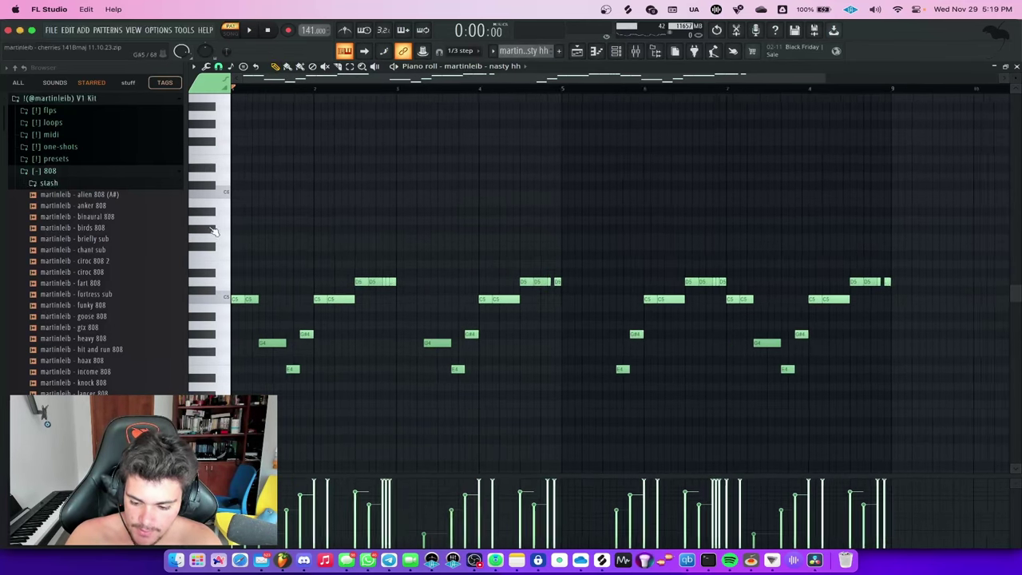
click(235, 196)
scroll(415, 171, up, 2)
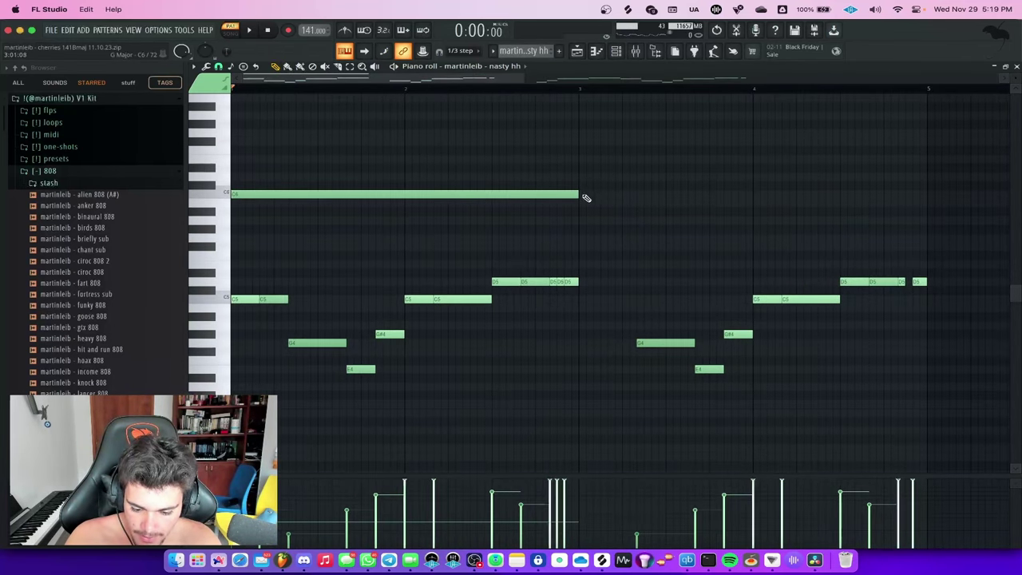
drag(581, 197, 258, 204)
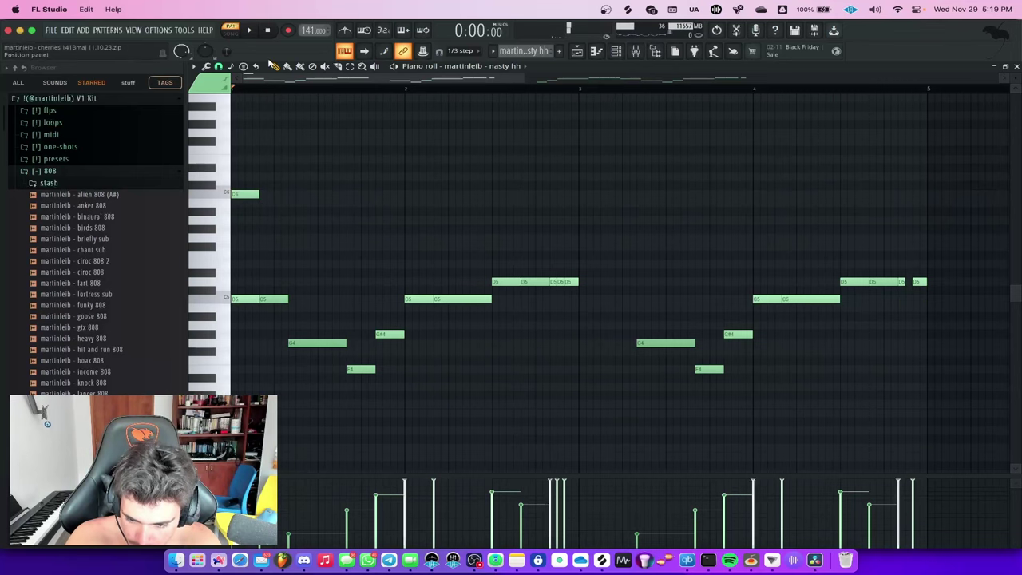
- Select the short C6 note and duplicate it repeatedly to fill the C6 row up to bar 5
click(350, 67)
drag(311, 146, 228, 214)
key(super+b)
scroll(274, 150, down, 2)
key(super+b)
key(super+b)
key(super+b)
key(super+b)
key(super+b)
key(super+b)
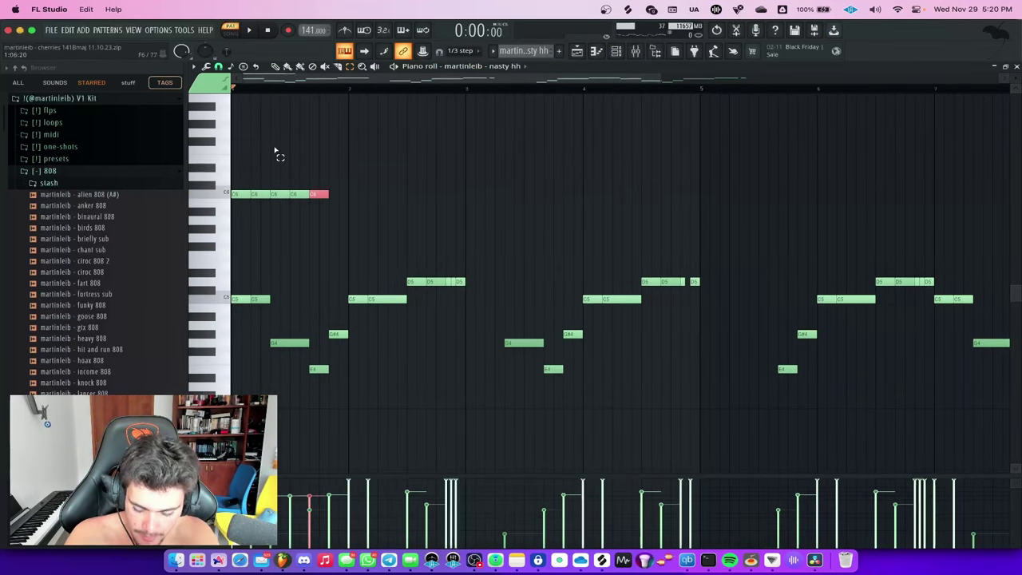
key(super+b)
key(super+b)
key(super+b)
key(super+b)
key(super+b)
key(super+b)
key(super+b)
key(super+b)
key(super+b)
key(super+b)
key(super+b)
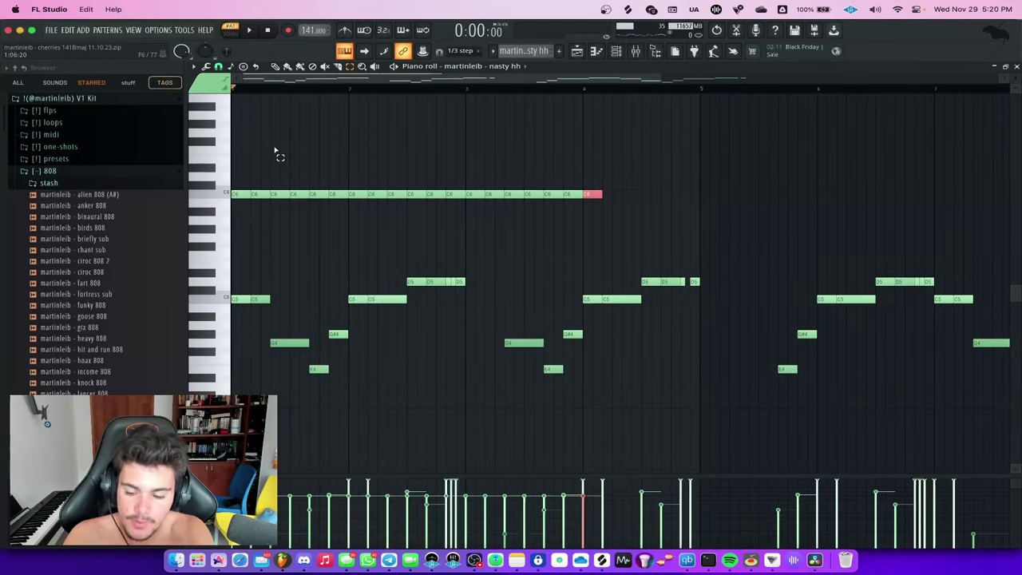
key(super+space)
key(Escape)
key(super+b)
key(super+b)
key(super+b)
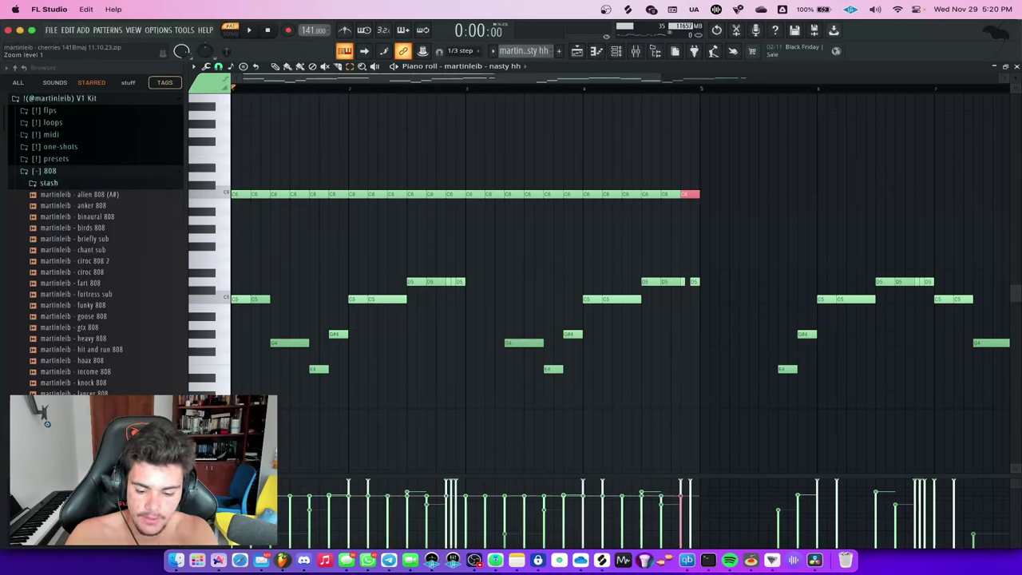
- Set the piano roll snap to 1/3 step and delete the fourth C6 note and the C6 notes around the start of bar 3
click(218, 66)
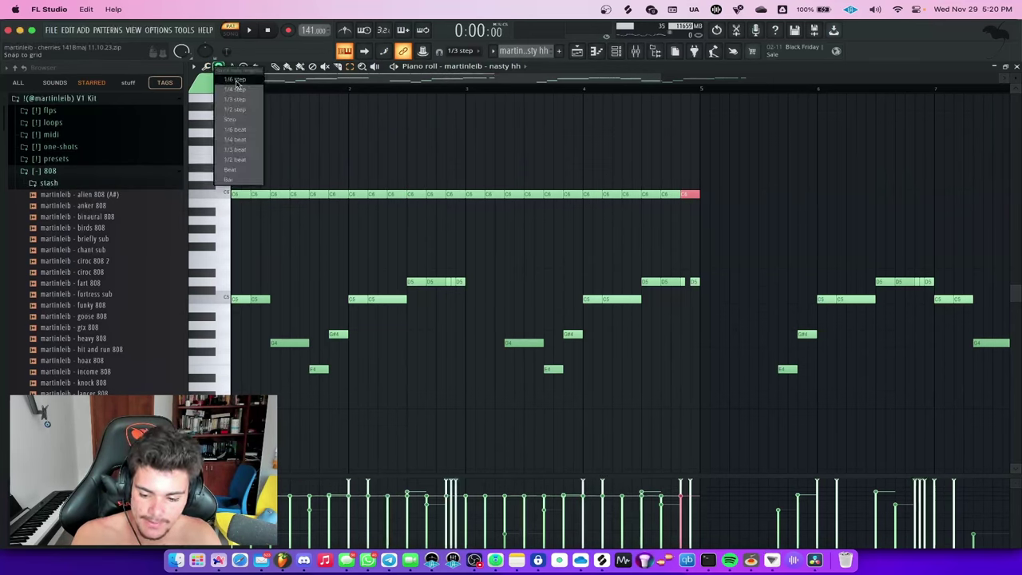
click(245, 103)
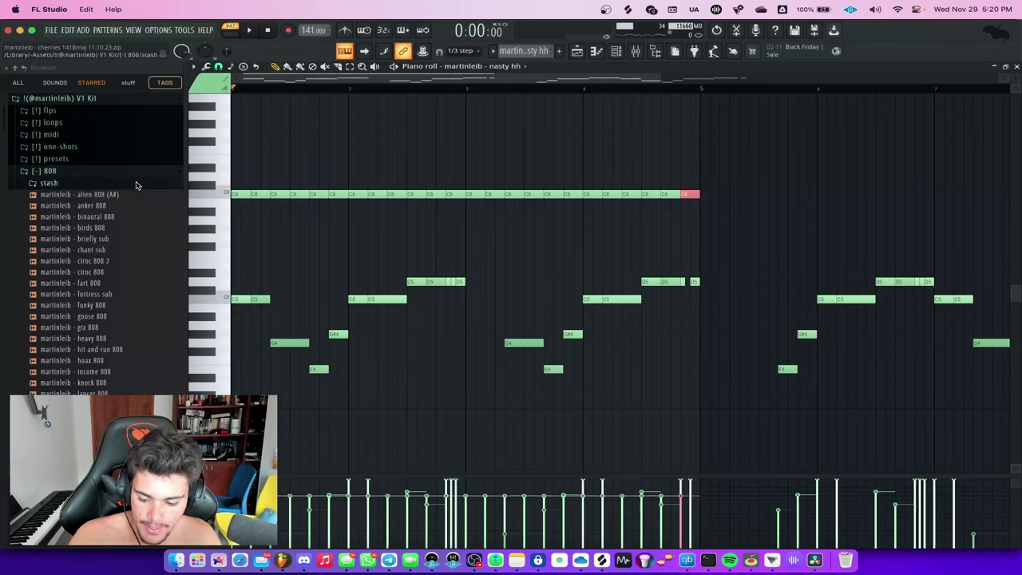
scroll(232, 194, up, 5)
scroll(327, 230, down, 3)
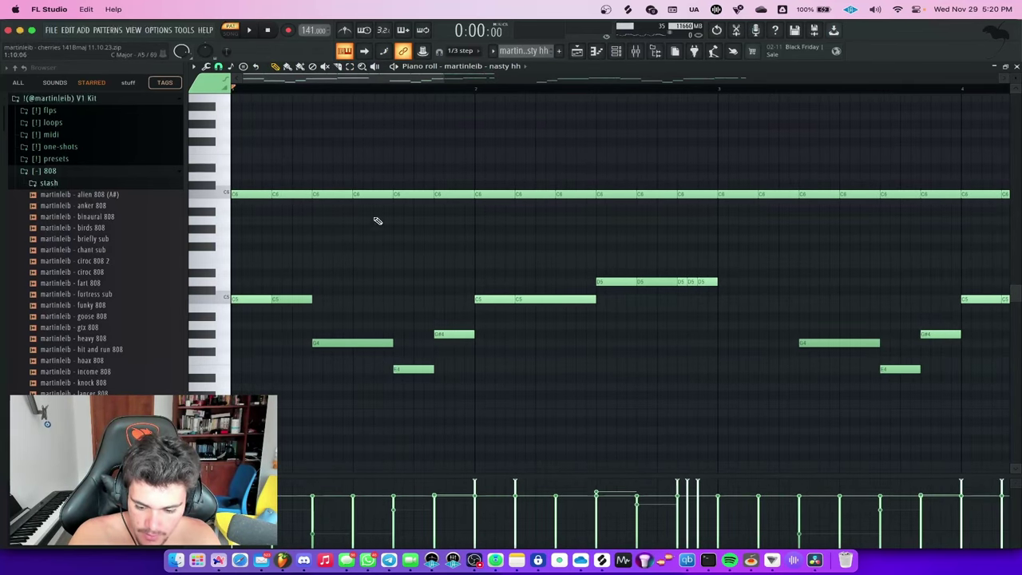
right_click(368, 194)
right_click(305, 298)
key(super+z)
right_click(373, 194)
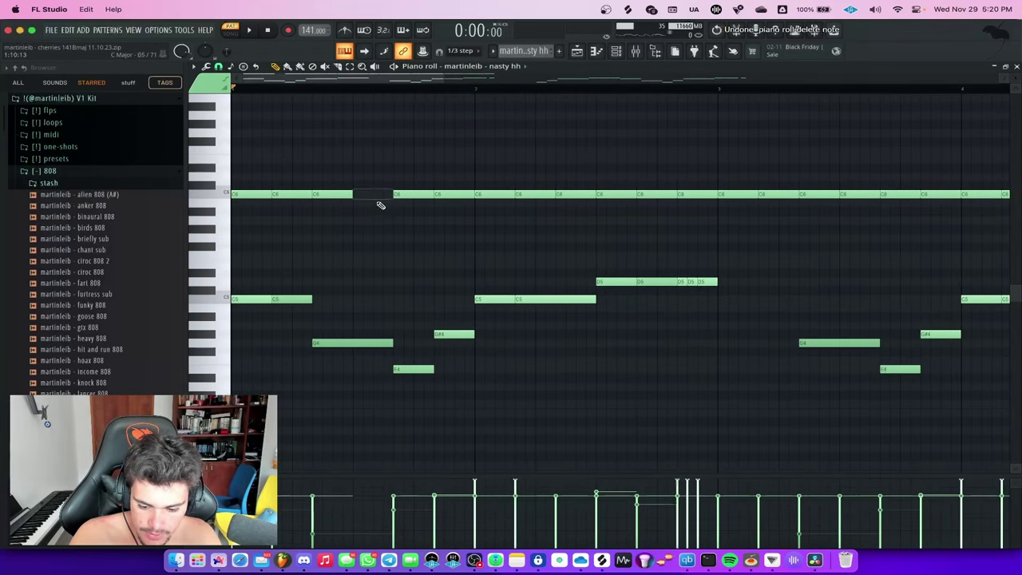
scroll(479, 251, down, 2)
scroll(629, 195, up, 1)
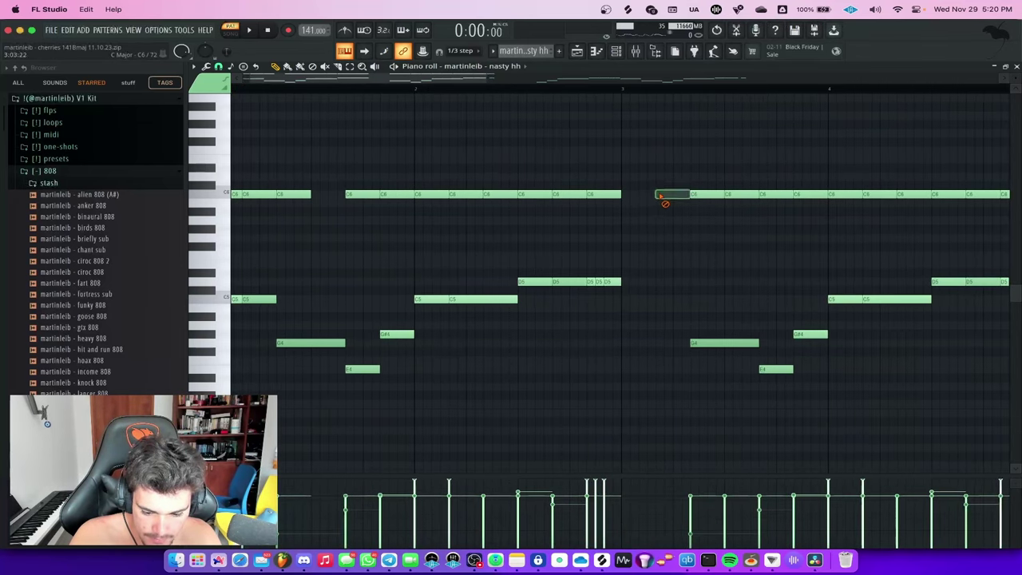
scroll(660, 214, down, 4)
- Play the nasty hh pattern with the gapped C6 row from the start and stop playback
key(space)
scroll(264, 235, up, 5)
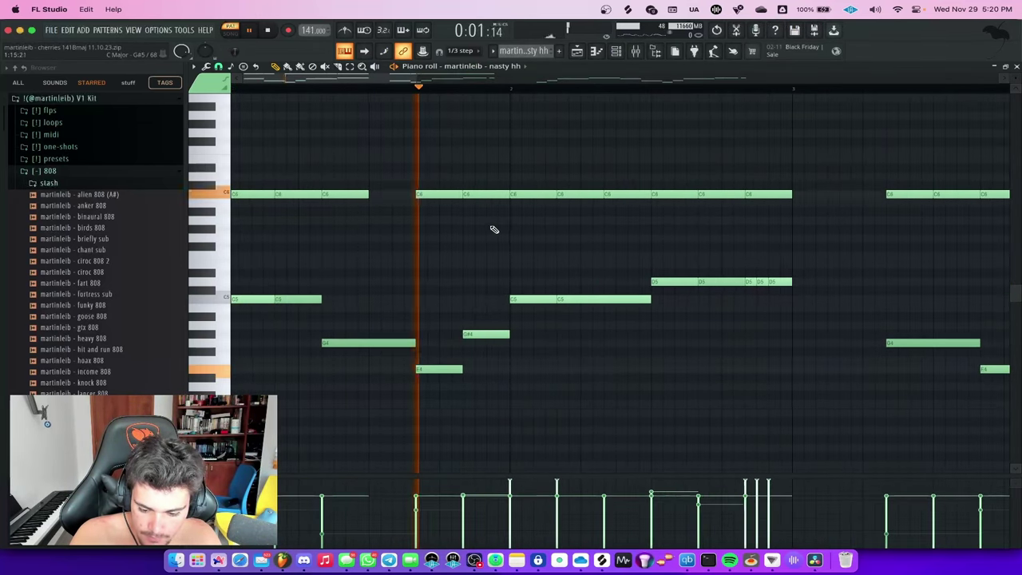
scroll(494, 229, down, 3)
key(space)
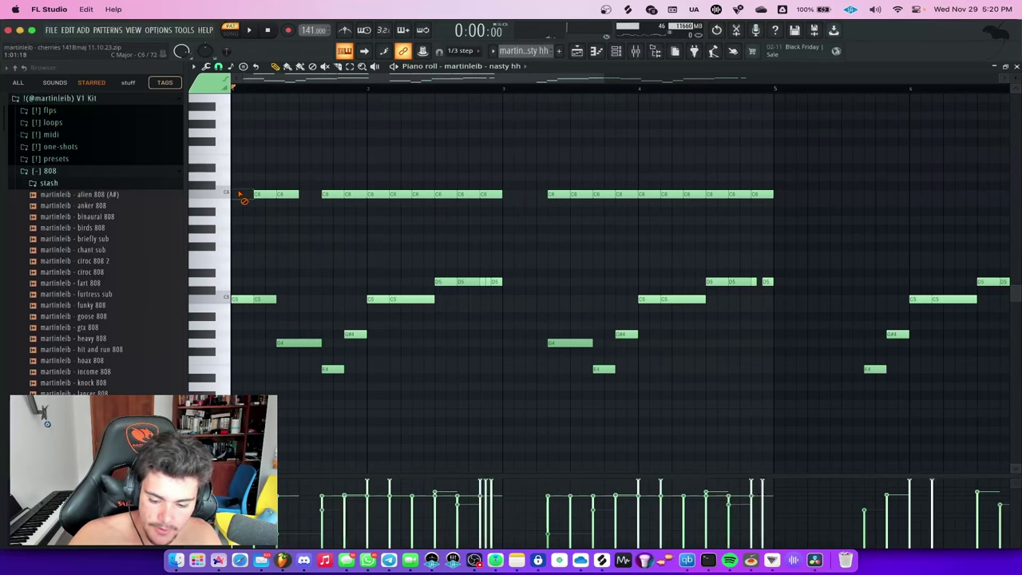
- Delete all remaining C6 notes from the nasty hh pattern
drag(241, 195, 485, 197)
scroll(445, 390, up, 2)
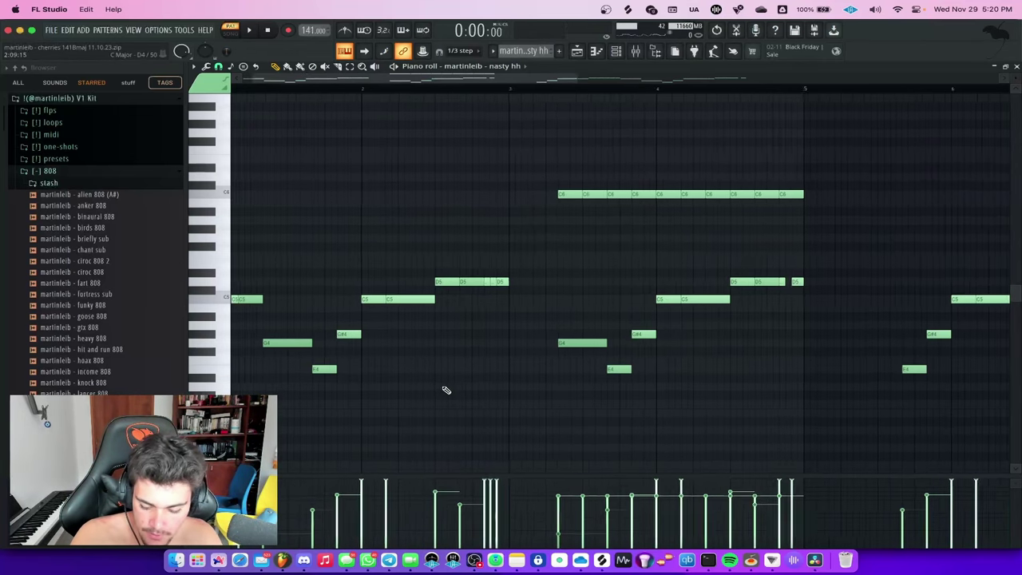
scroll(539, 189, down, 5)
scroll(559, 242, up, 4)
mouse_move(627, 128)
mouse_down()
mouse_move(572, 130)
mouse_move(797, 129)
mouse_up()
right_click(654, 132)
scroll(628, 165, up, 1)
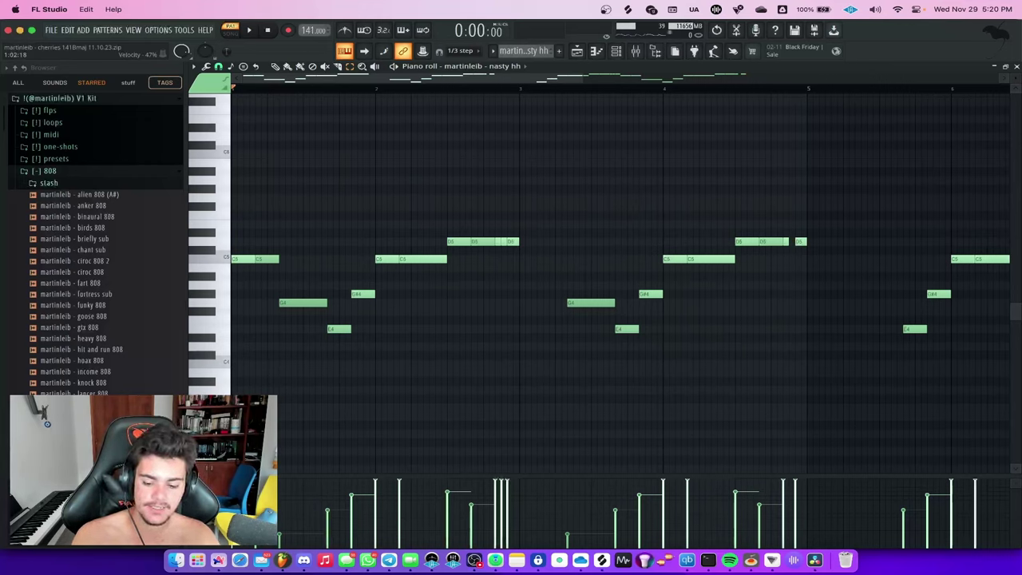
- Play the nasty hh pattern with all of its notes in view
key(space)
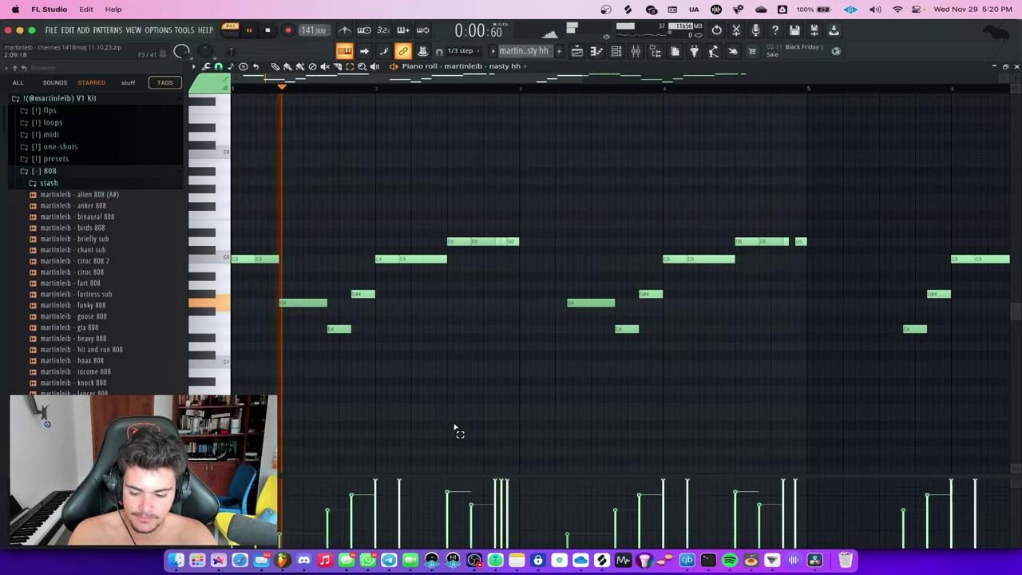
scroll(456, 428, down, 1)
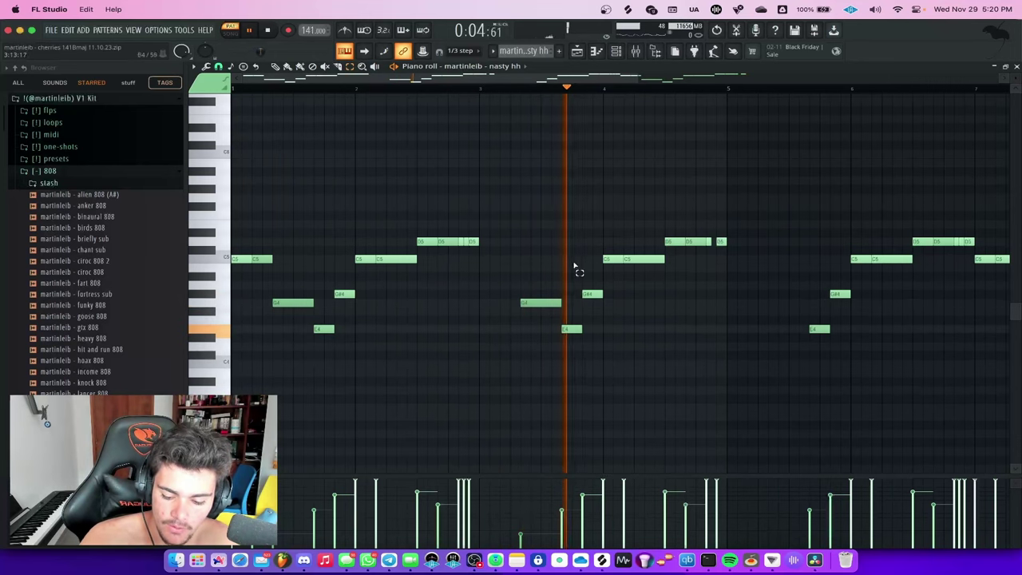
scroll(535, 166, down, 4)
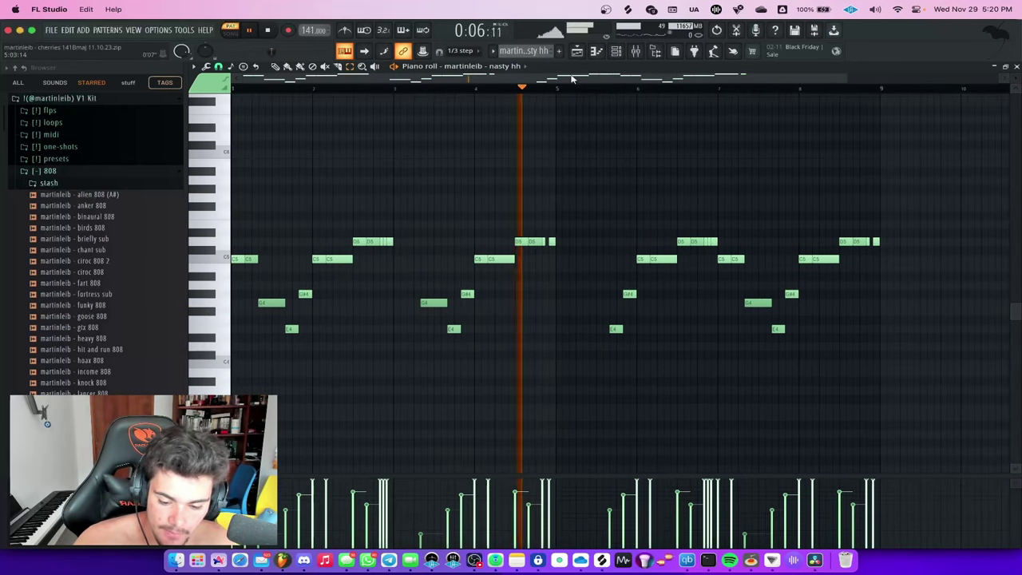
- Inspect the hihatizer effect on the 2sd hi hat mixer track during playback, close the mixer, and stop the pattern
click(636, 51)
double_click(621, 331)
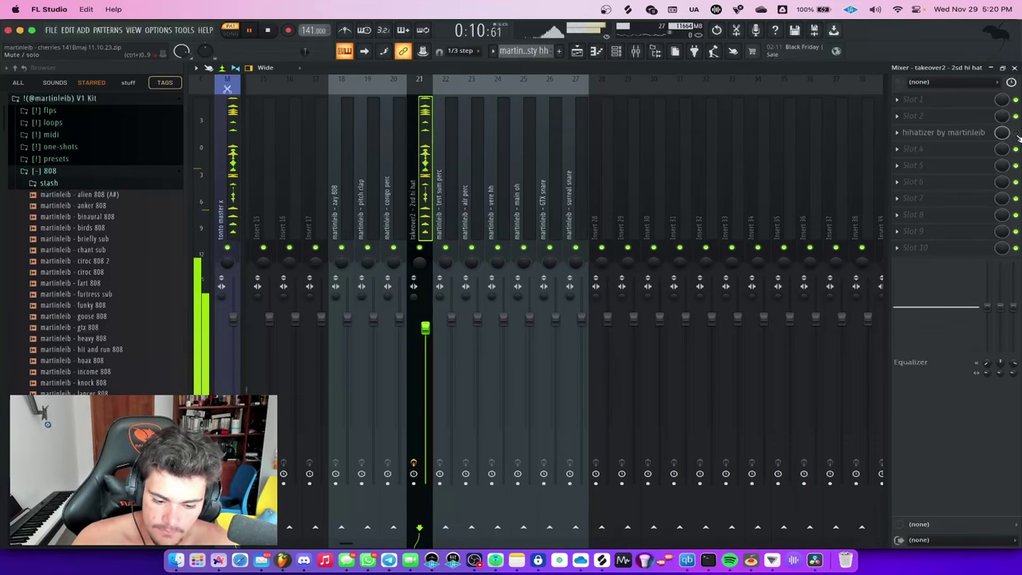
click(977, 134)
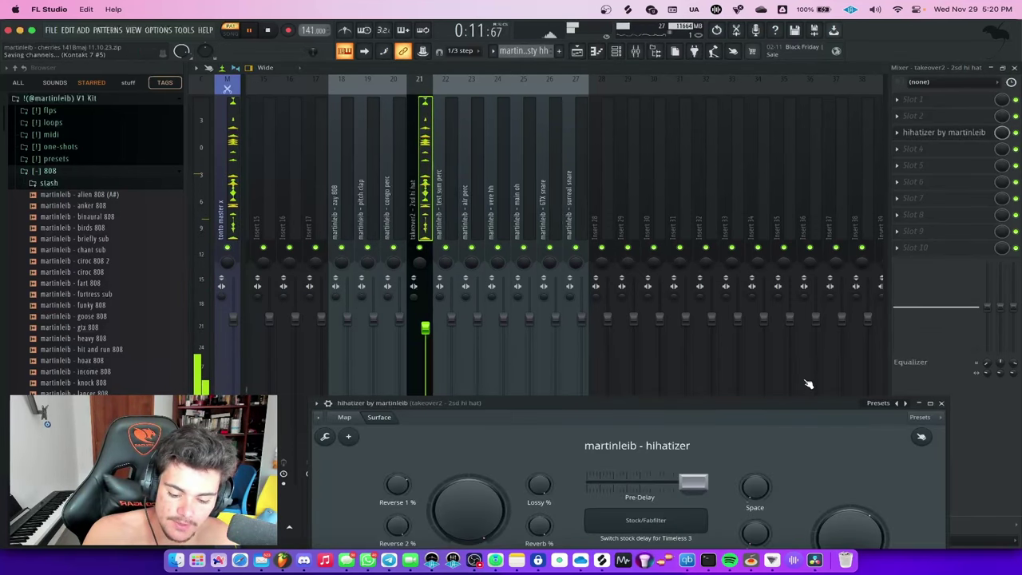
click(777, 285)
click(452, 144)
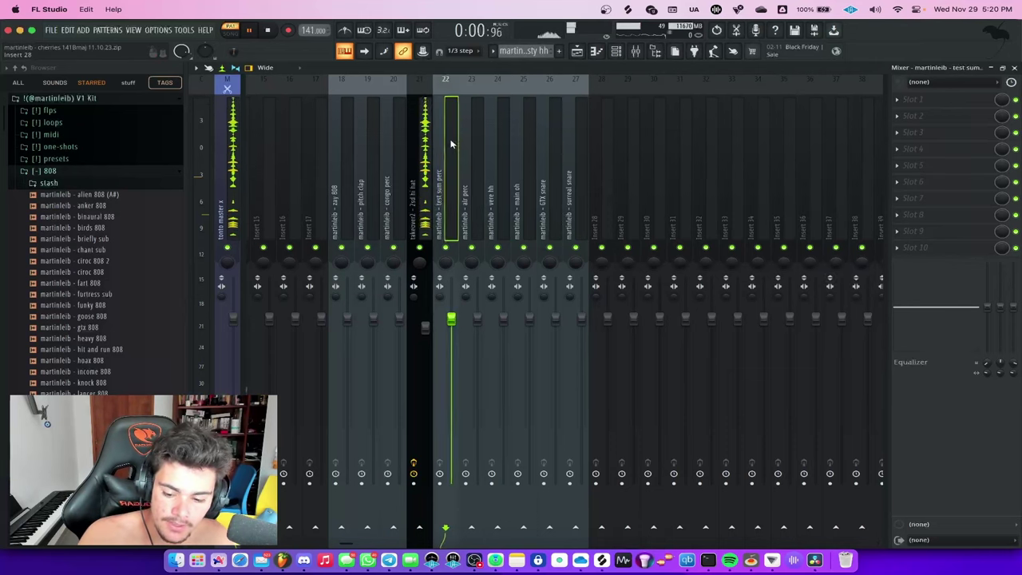
click(417, 149)
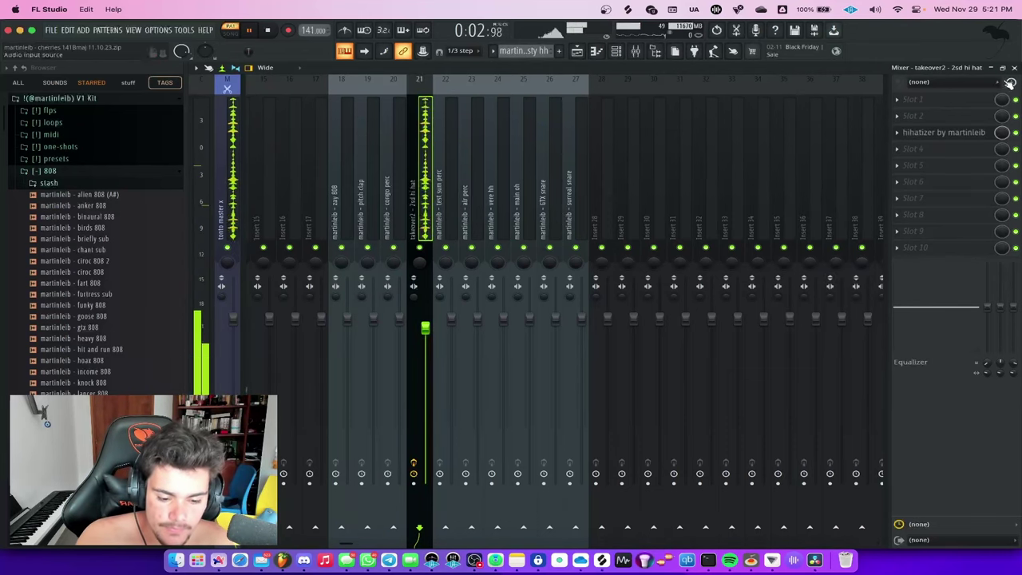
key(F9)
key(space)
- In the playlist, place the playhead at bar 58, solo track 19, and unmute tracks 20 to 23
key(F5)
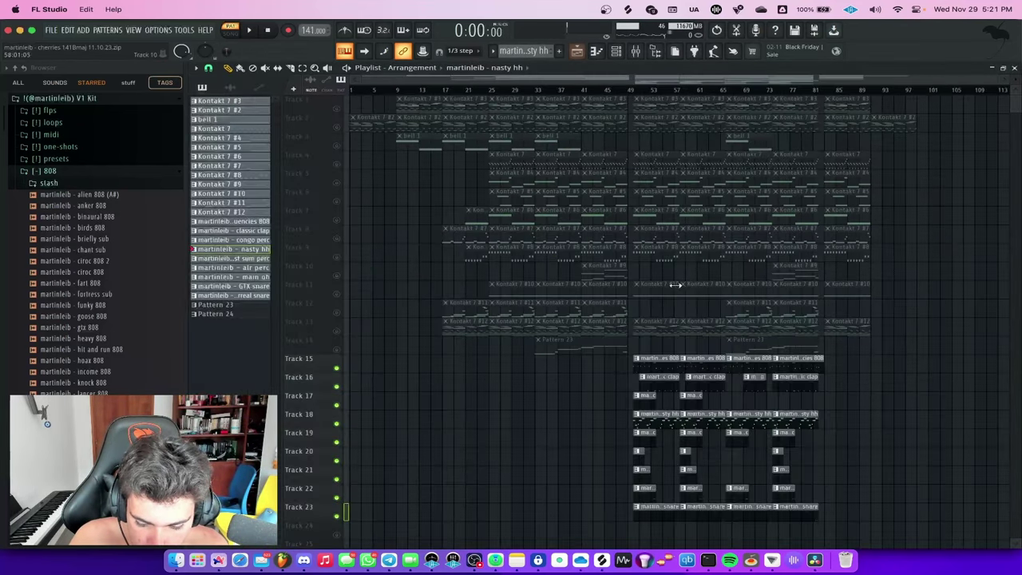
click(678, 89)
scroll(703, 326, up, 2)
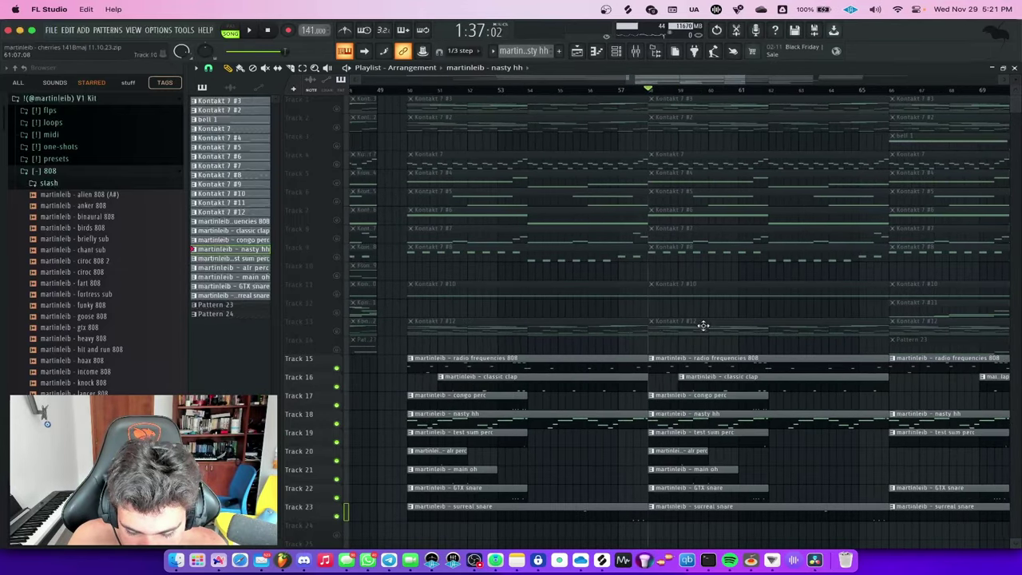
right_click(338, 443)
right_click(338, 443)
click(337, 462)
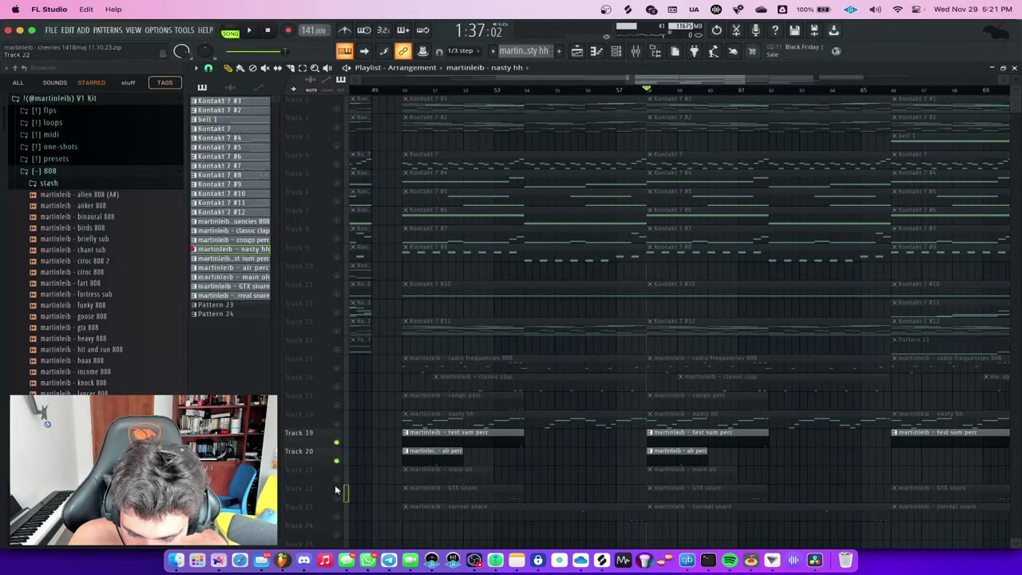
click(337, 479)
click(336, 497)
click(336, 516)
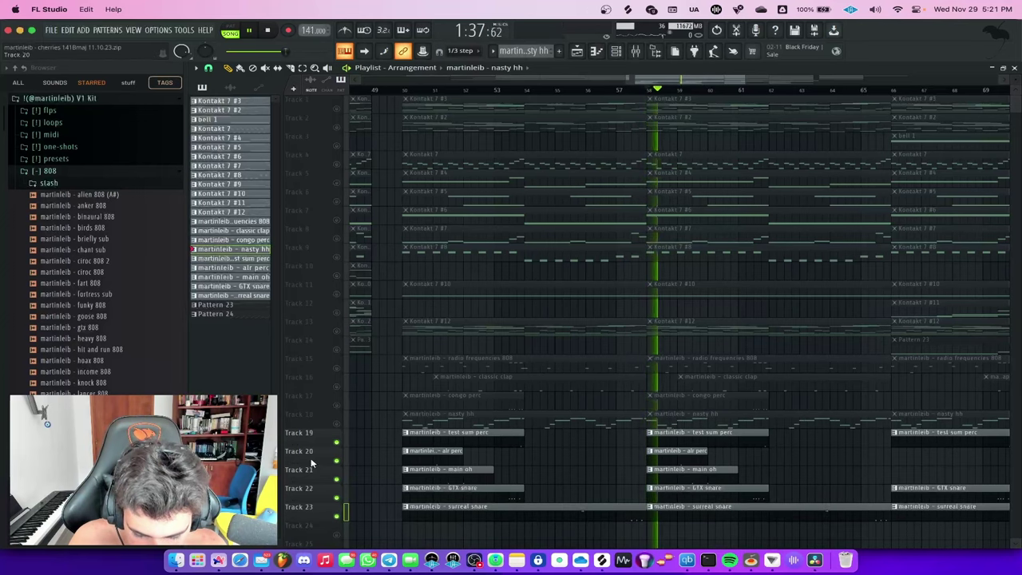
- Unmute the congo perc and classic clap tracks and play the drum layers from bar 58
key(space)
click(336, 404)
click(336, 386)
key(space)
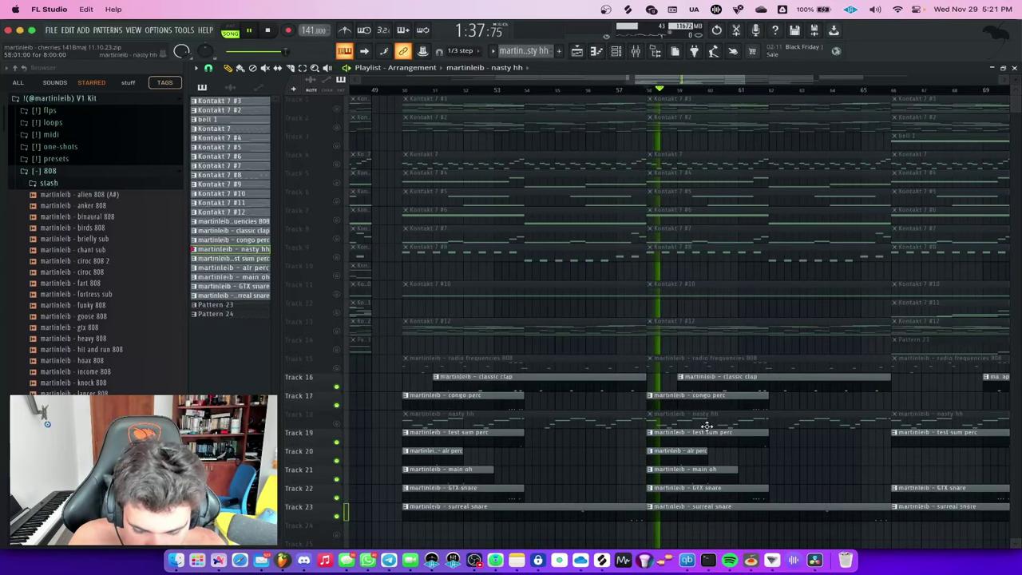
scroll(714, 438, up, 3)
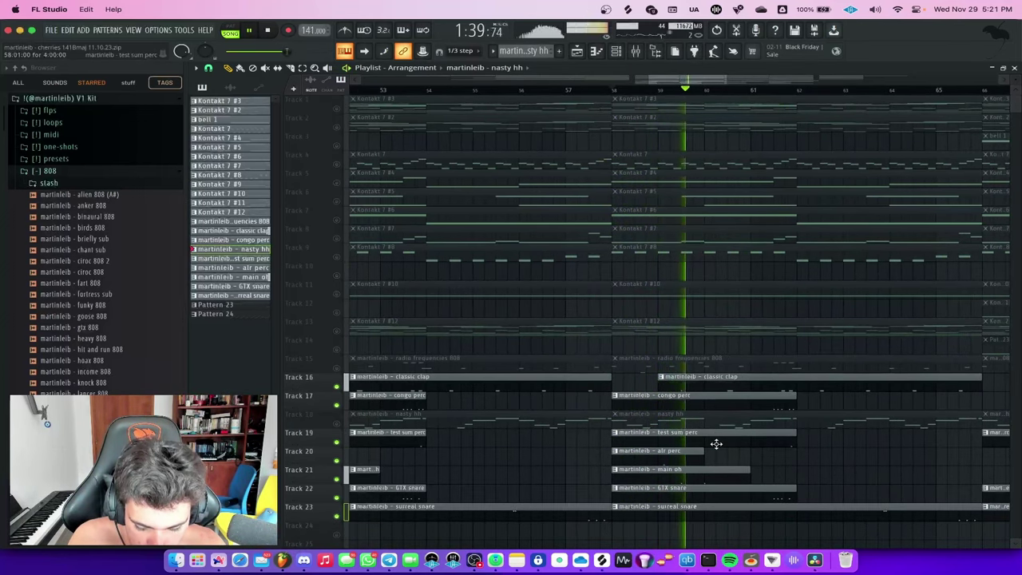
scroll(724, 446, up, 4)
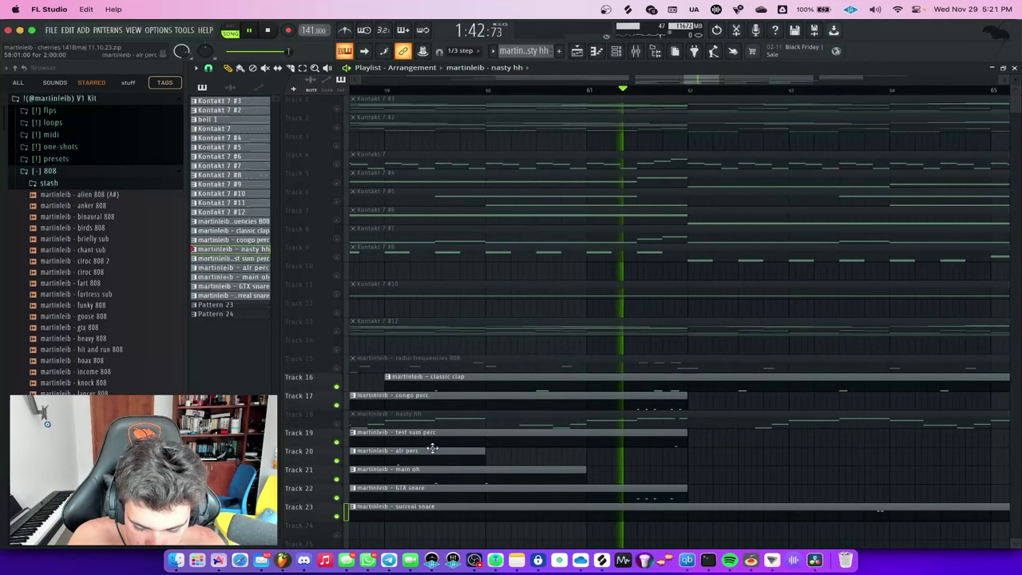
- Unmute the nasty hh track, listen to it with the other drum layers, and stop playback
click(336, 423)
scroll(670, 397, down, 5)
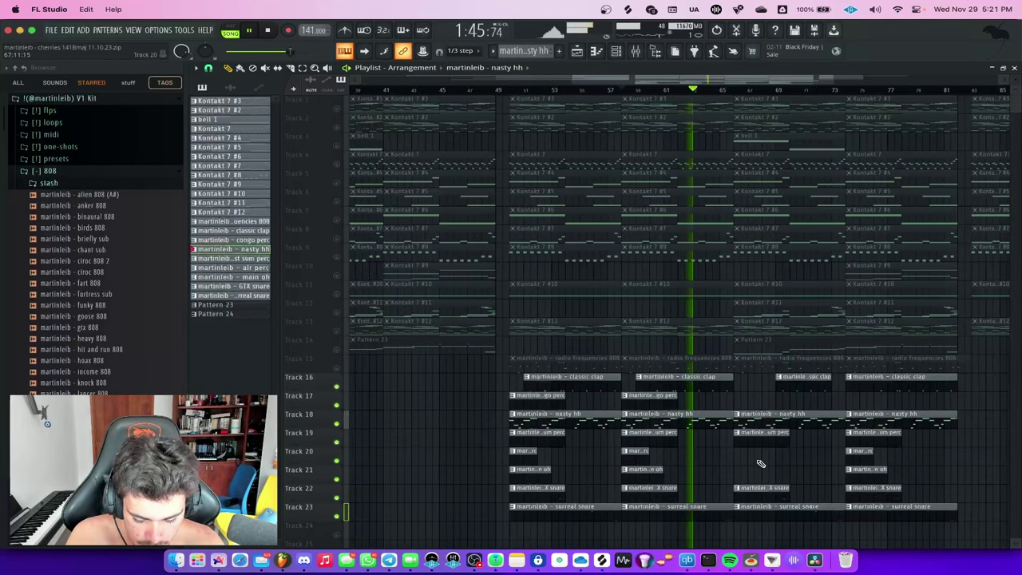
scroll(755, 460, up, 5)
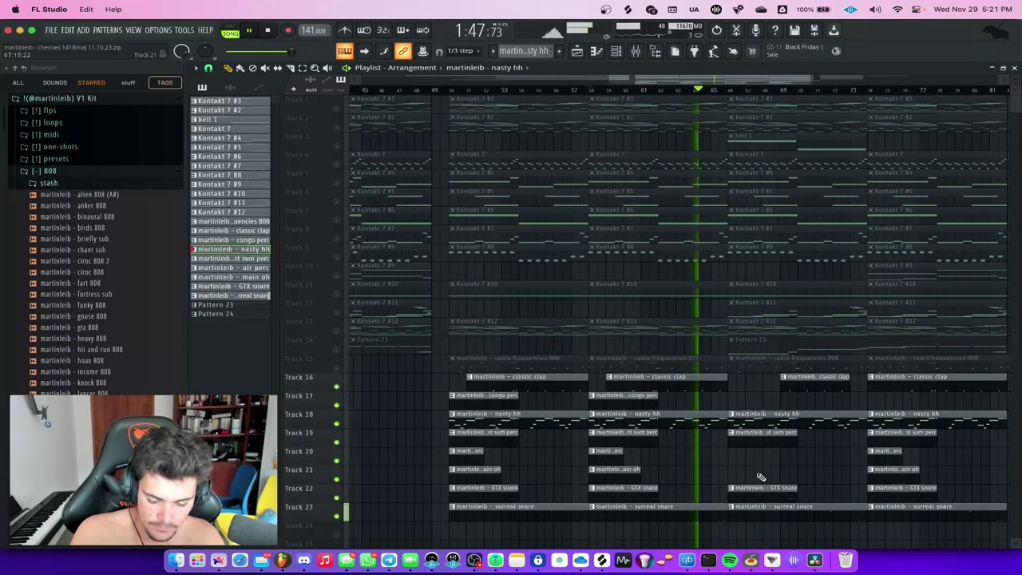
scroll(734, 499, down, 4)
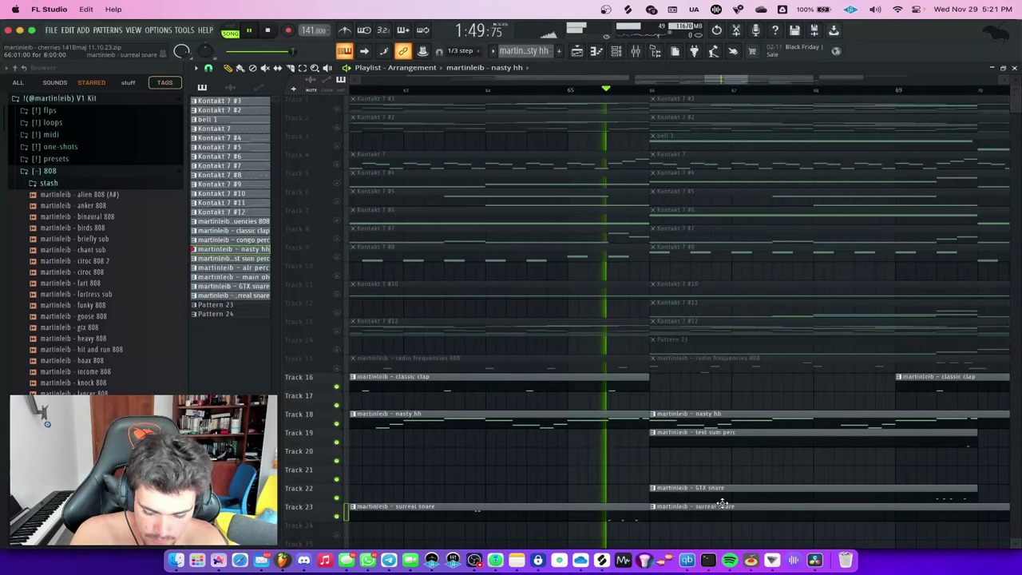
scroll(756, 438, up, 3)
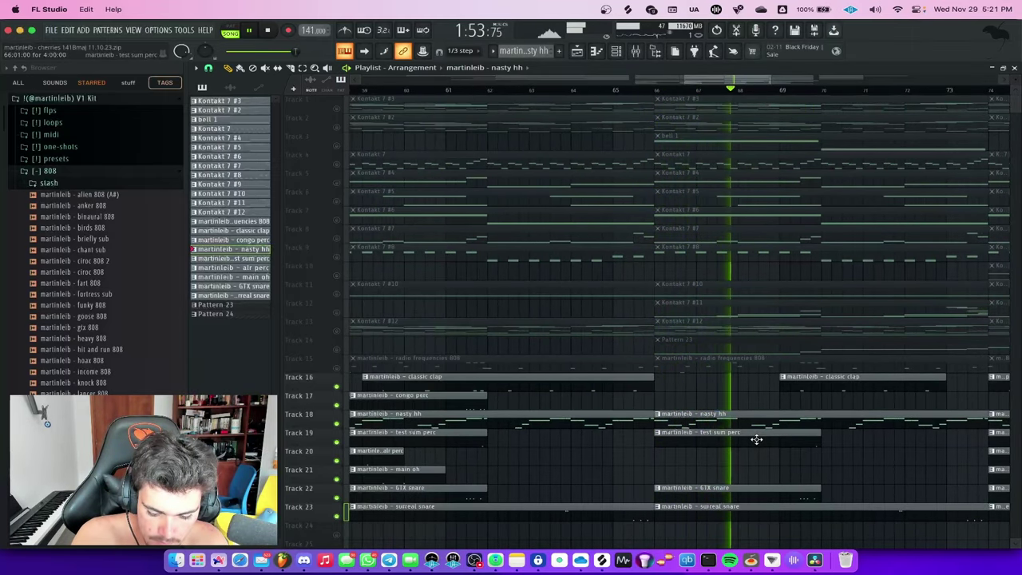
scroll(756, 439, down, 4)
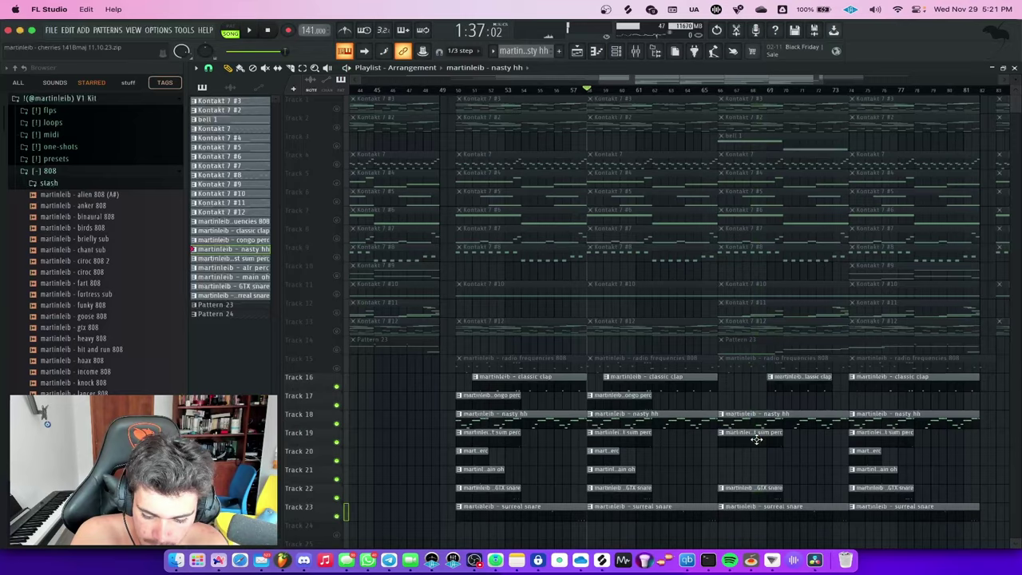
scroll(734, 386, down, 4)
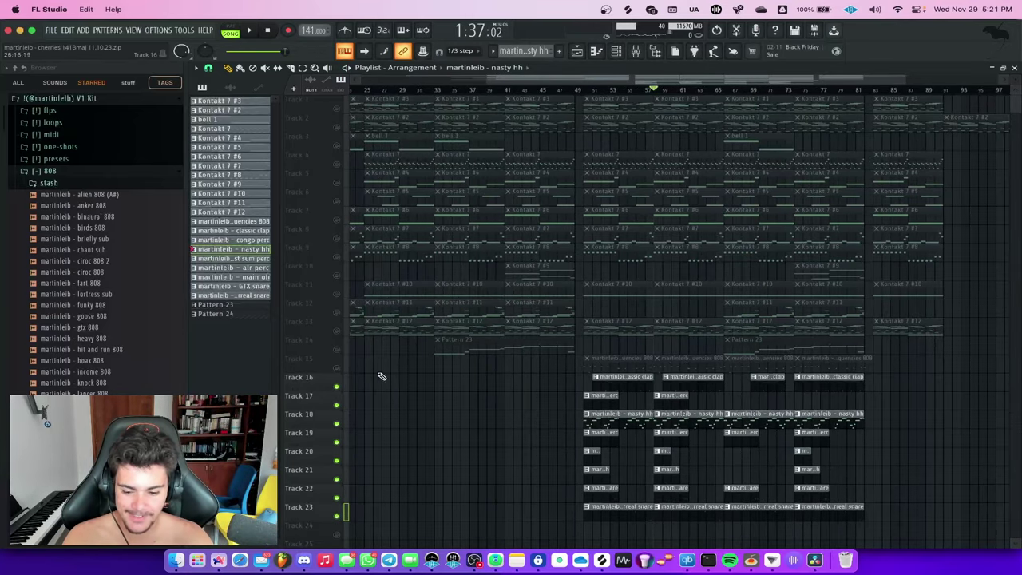
- Solo the radio frequencies 808 track and select the two lowest long notes in the Kontakt 7 #3 pattern
right_click(337, 368)
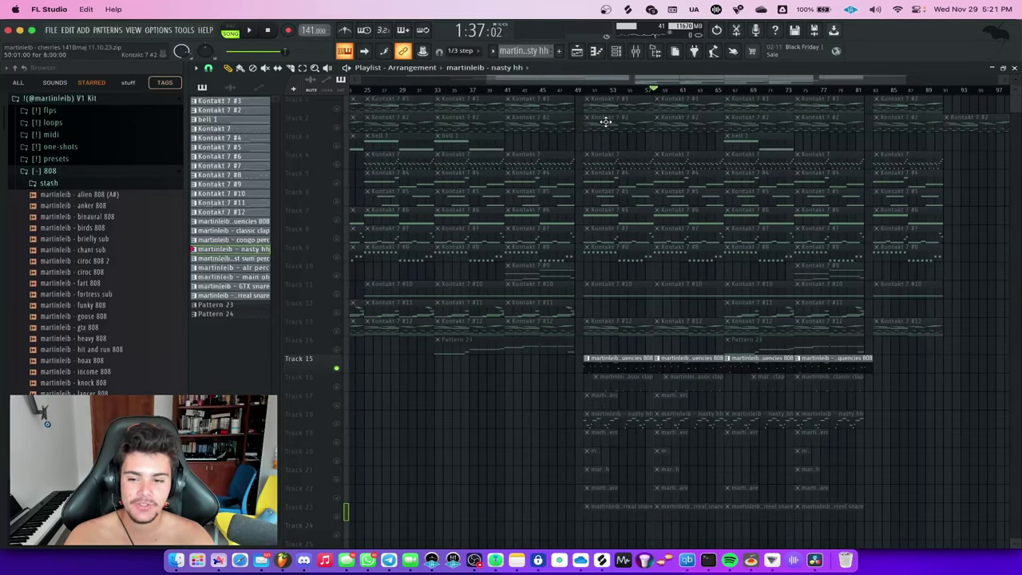
double_click(533, 110)
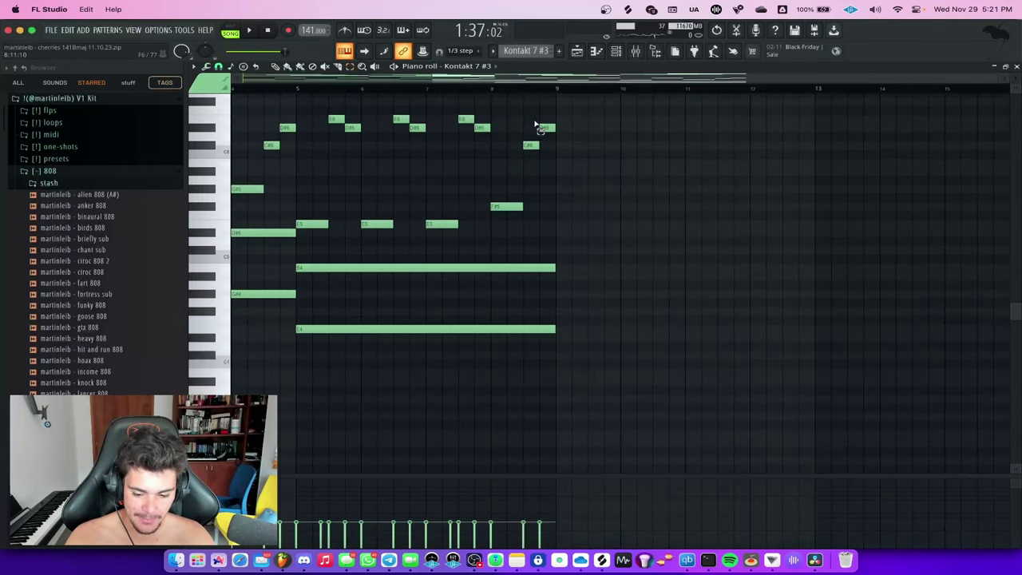
drag(687, 381, 377, 308)
scroll(377, 308, down, 5)
scroll(550, 323, up, 4)
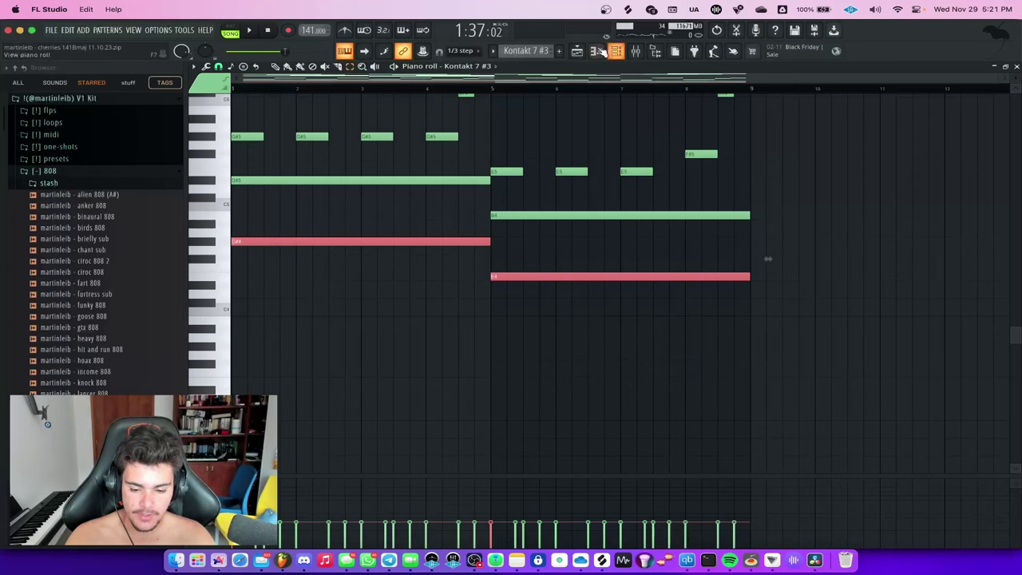
- Open the radio frequencies 808 pattern in the piano roll, play its notes from the start, and stop playback
key(F5)
double_click(736, 369)
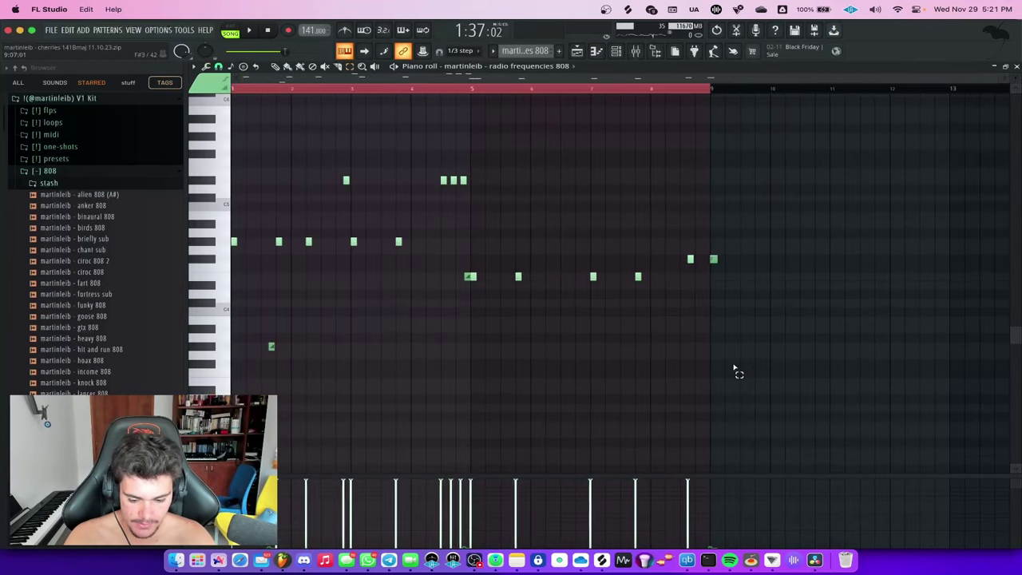
scroll(500, 357, down, 2)
scroll(319, 335, up, 3)
key(space)
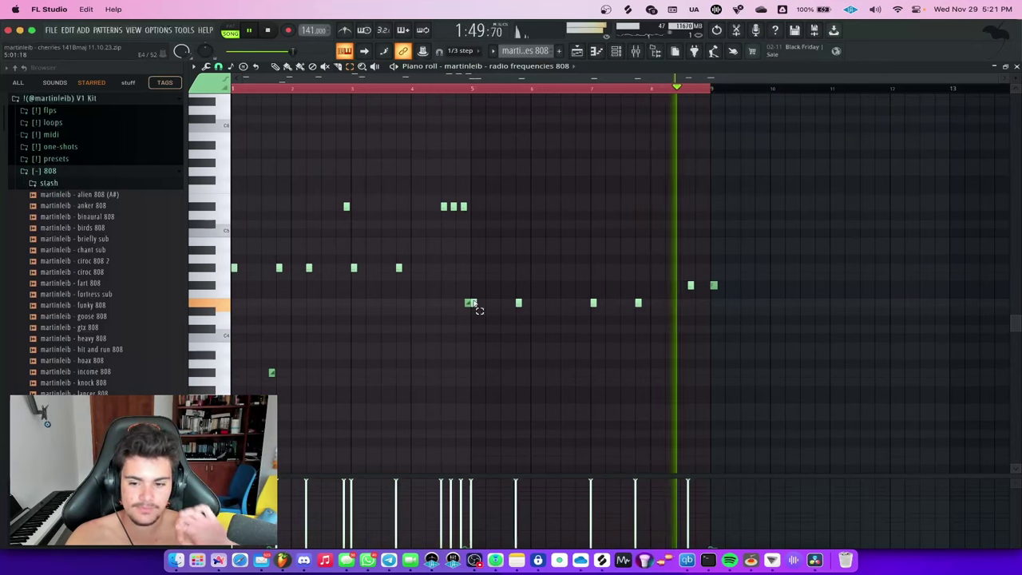
key(space)
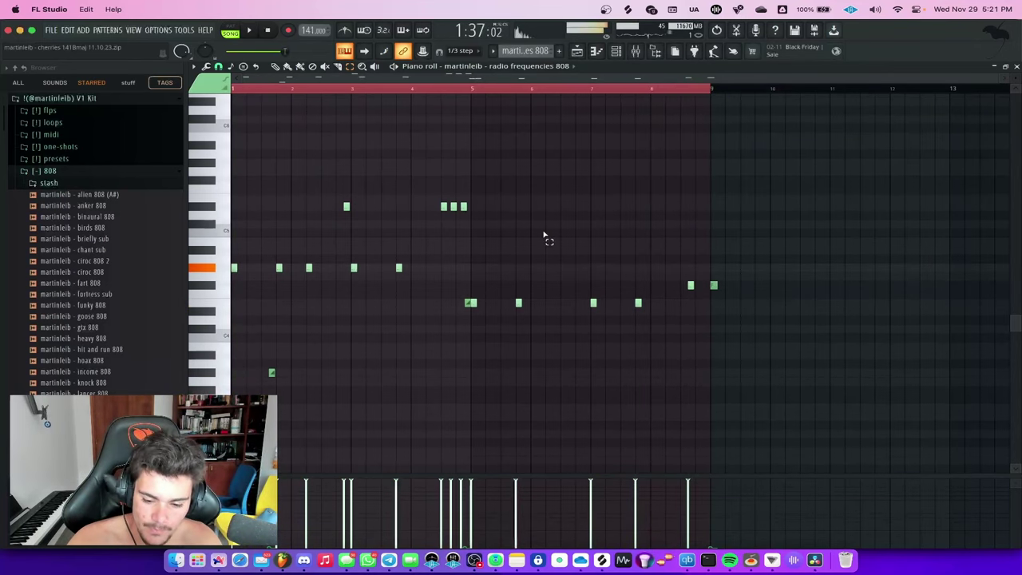
- Return to the playlist, unmute the drum tracks 16 to 23 alongside the 808, and play from bar 58
click(595, 54)
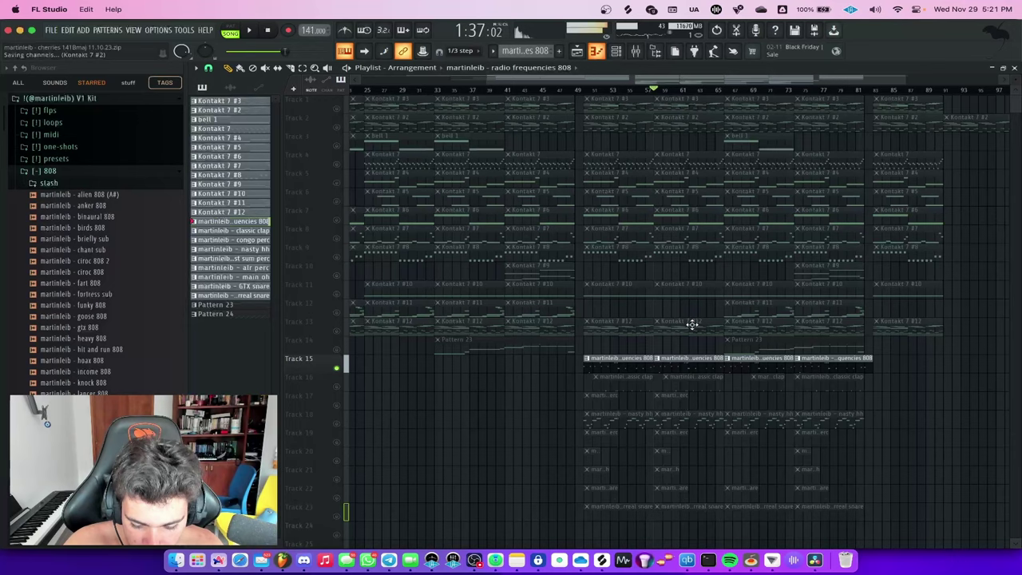
scroll(340, 392, up, 2)
click(337, 388)
click(337, 405)
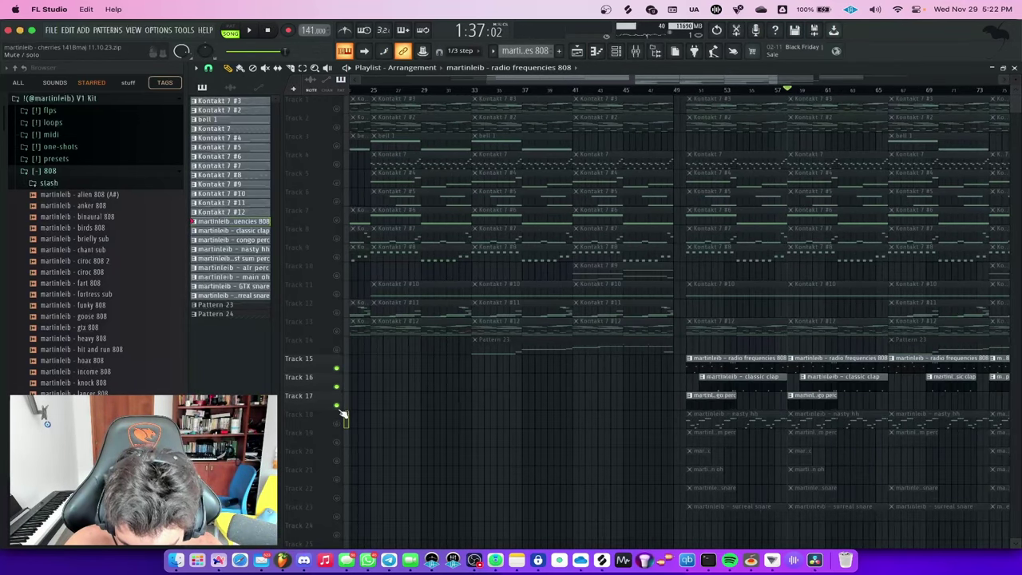
click(337, 424)
click(337, 442)
click(337, 498)
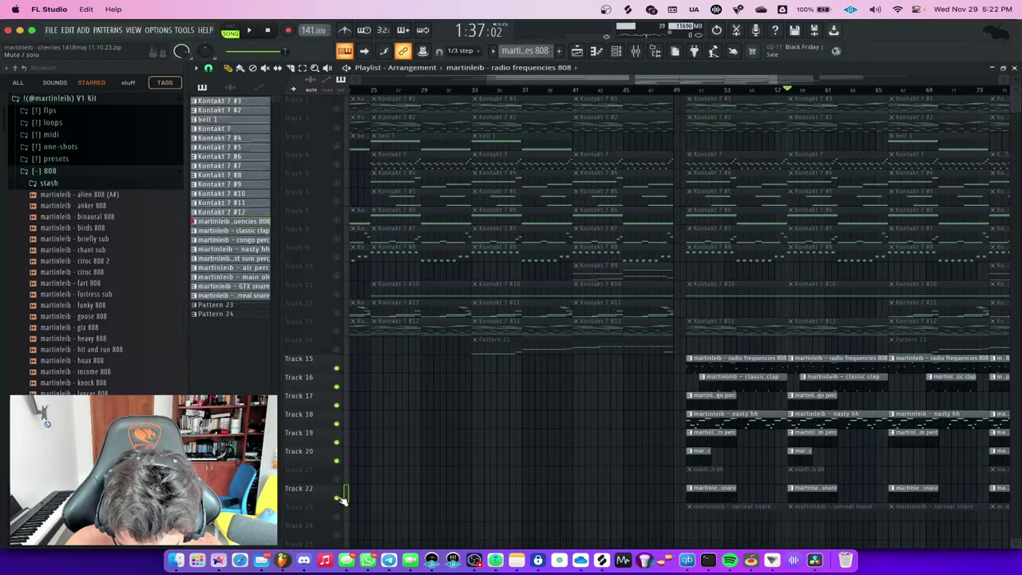
click(337, 516)
key(space)
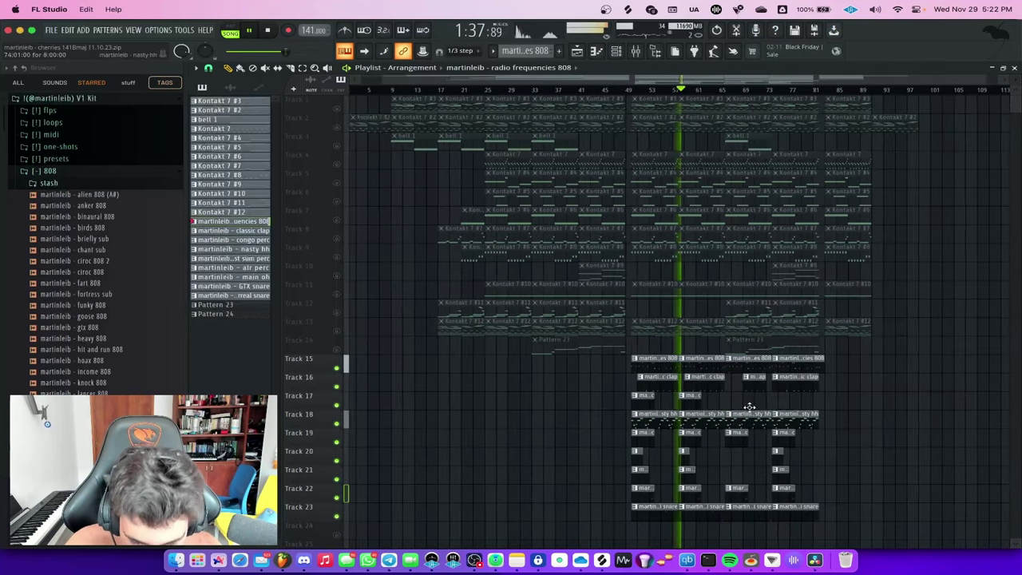
- Open the radio frequencies 808 pattern, follow its notes while the drums play, and stop in pattern playback mode
double_click(650, 357)
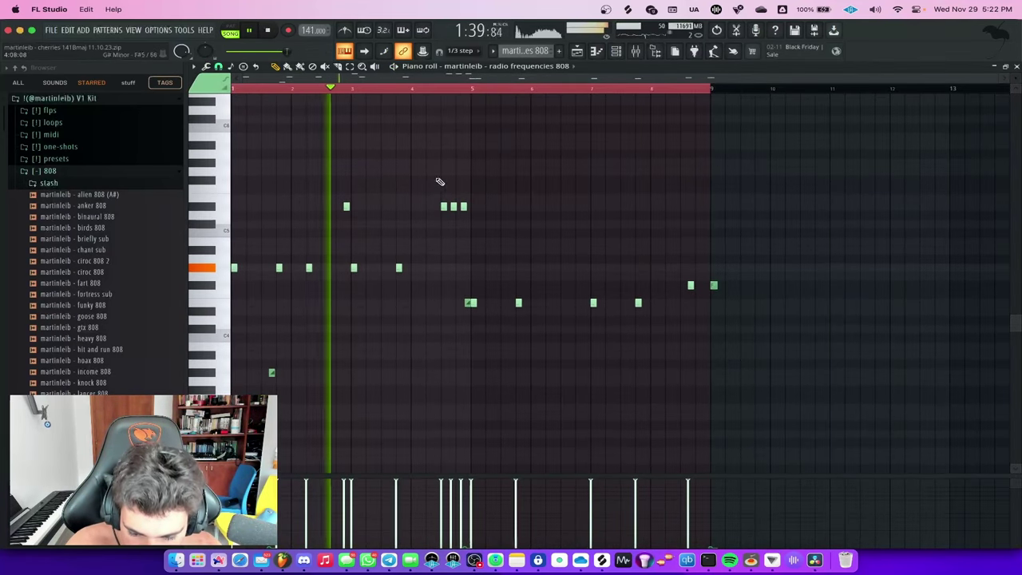
ctrl+scroll(481, 267, up, 4)
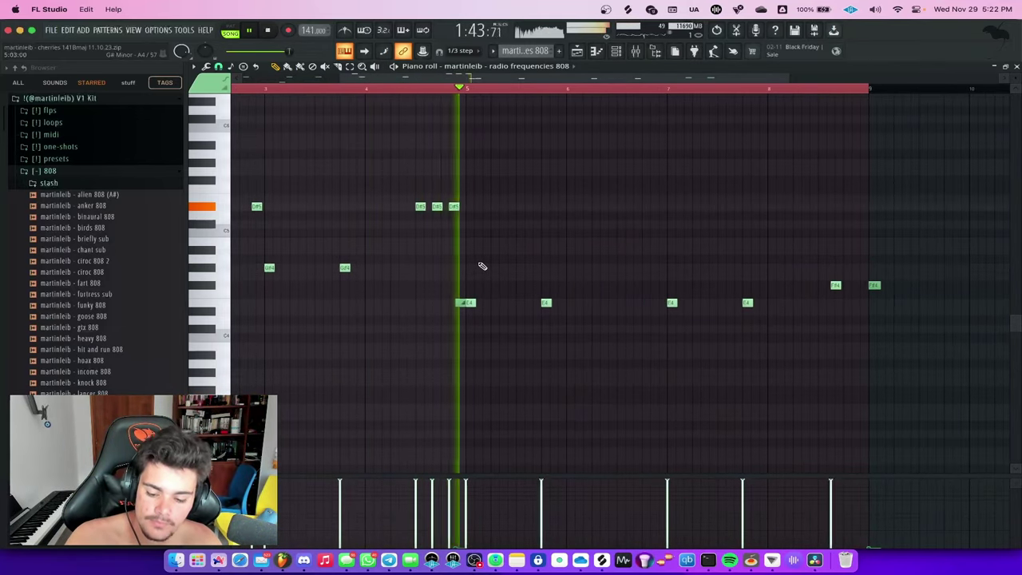
ctrl+scroll(484, 267, down, 2)
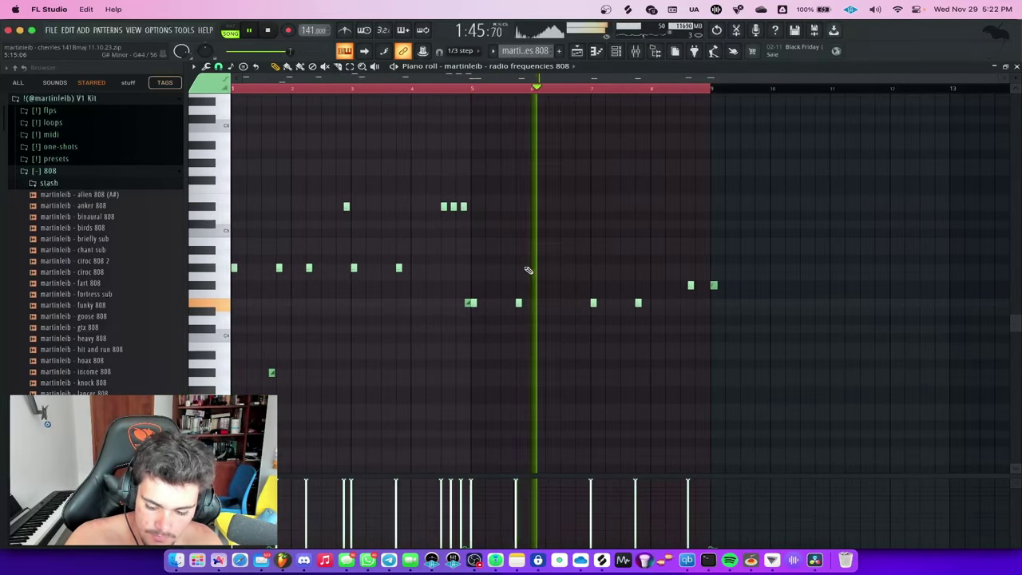
click(247, 31)
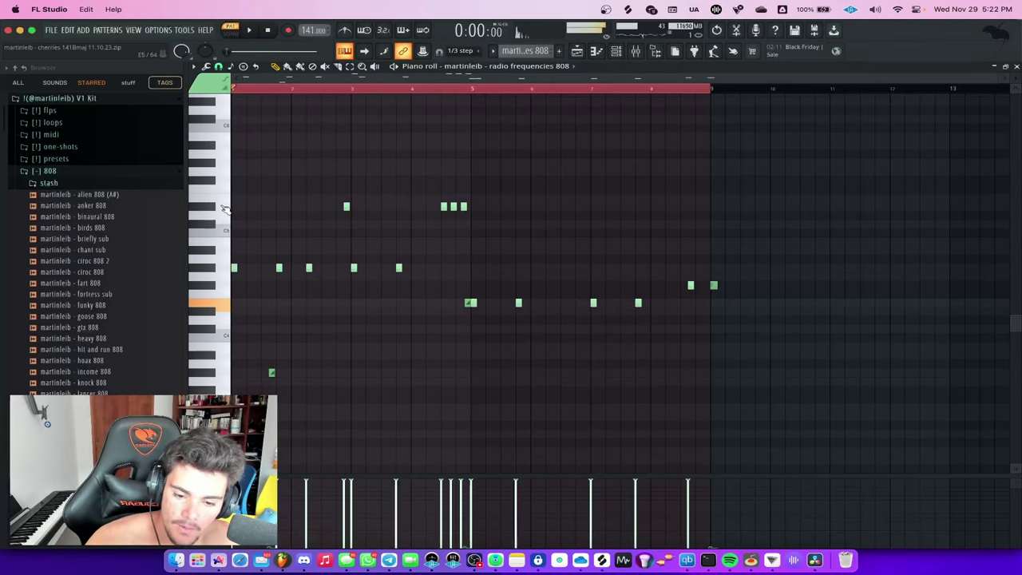
- Draw a slide note on E5 just before the low G#3 slide note in bar 1 and lengthen it
ctrl+scroll(221, 211, up, 4)
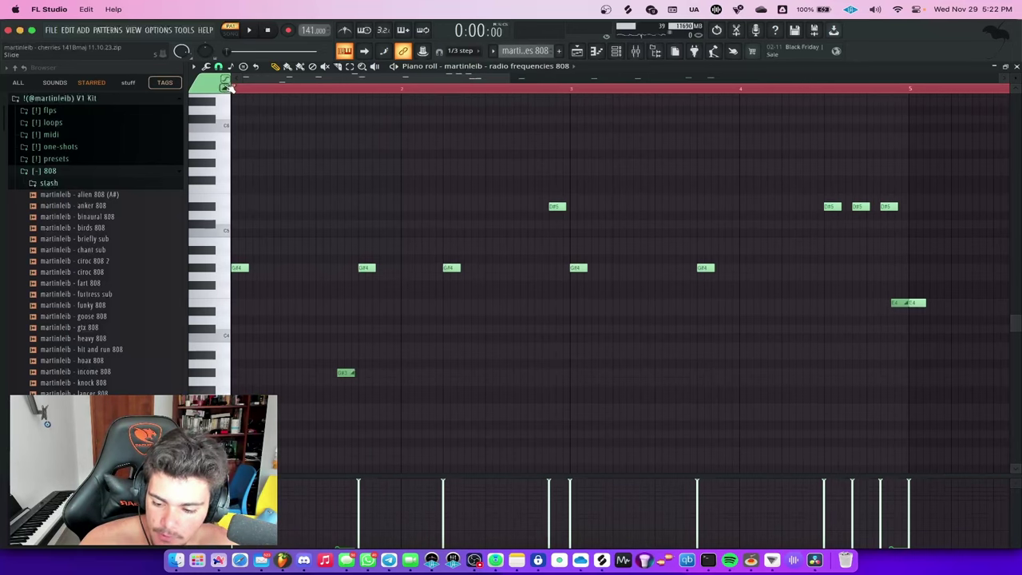
scroll(263, 208, up, 1)
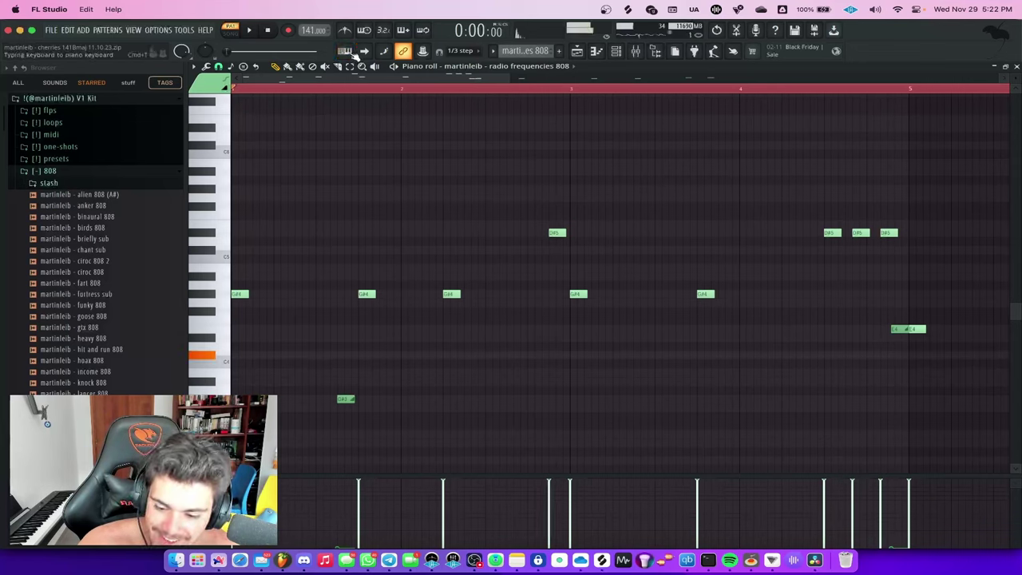
scroll(312, 225, up, 5)
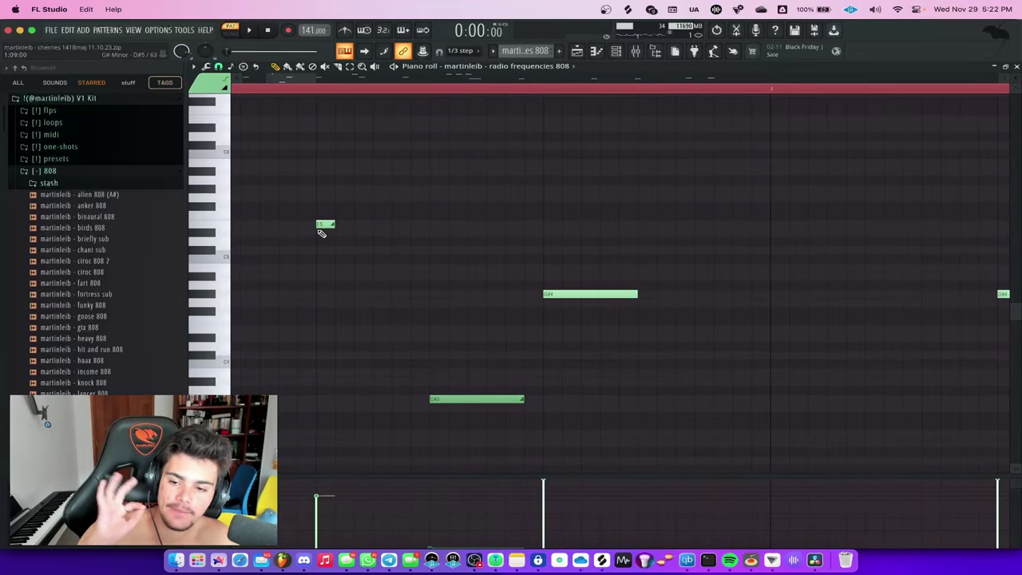
drag(334, 222, 422, 235)
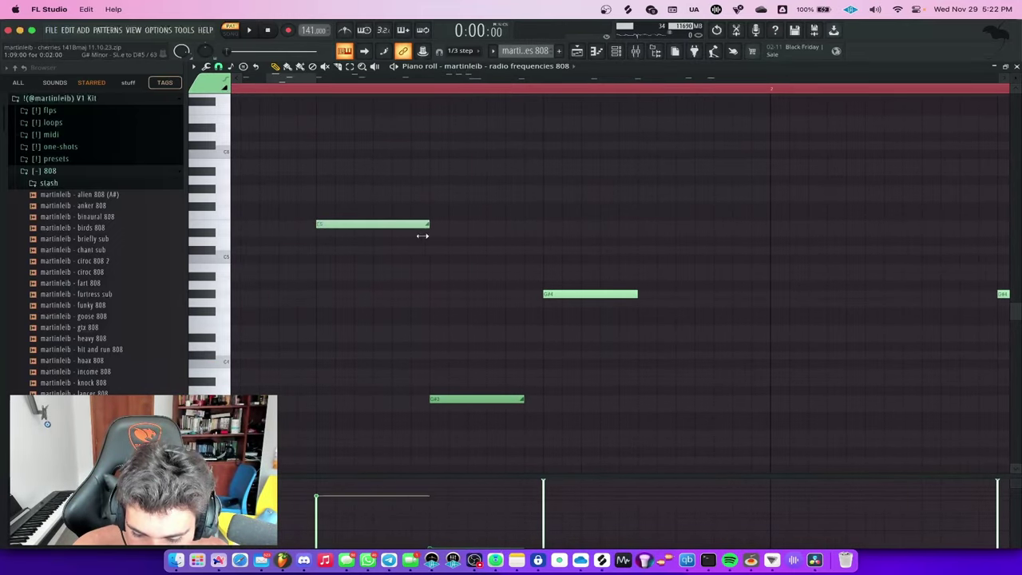
- Play the start of the 808 pattern to hear the added E5 slide note, and stop playback
scroll(365, 257, down, 3)
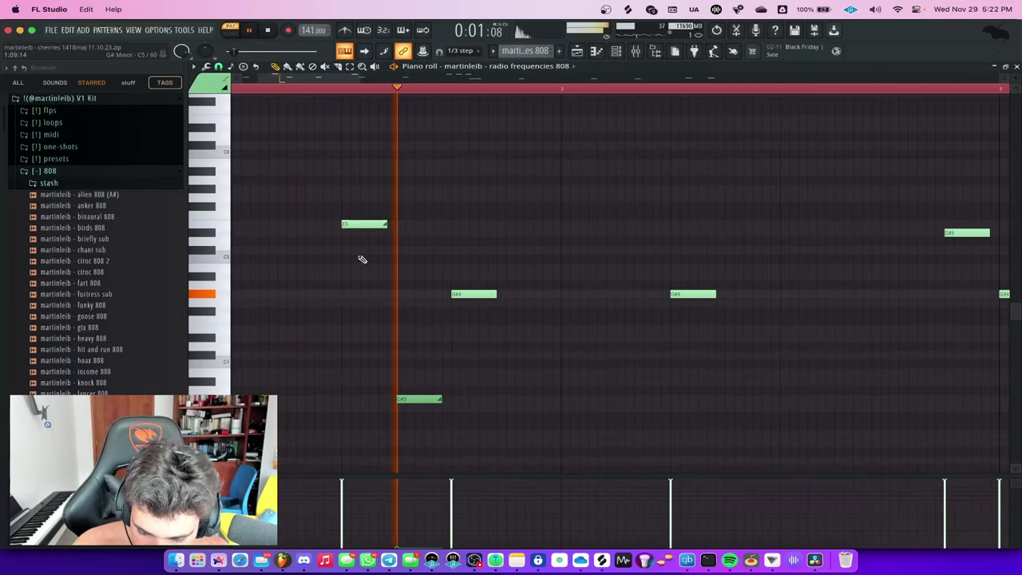
scroll(361, 257, down, 3)
scroll(359, 251, up, 5)
key(space)
key(space)
scroll(343, 268, down, 3)
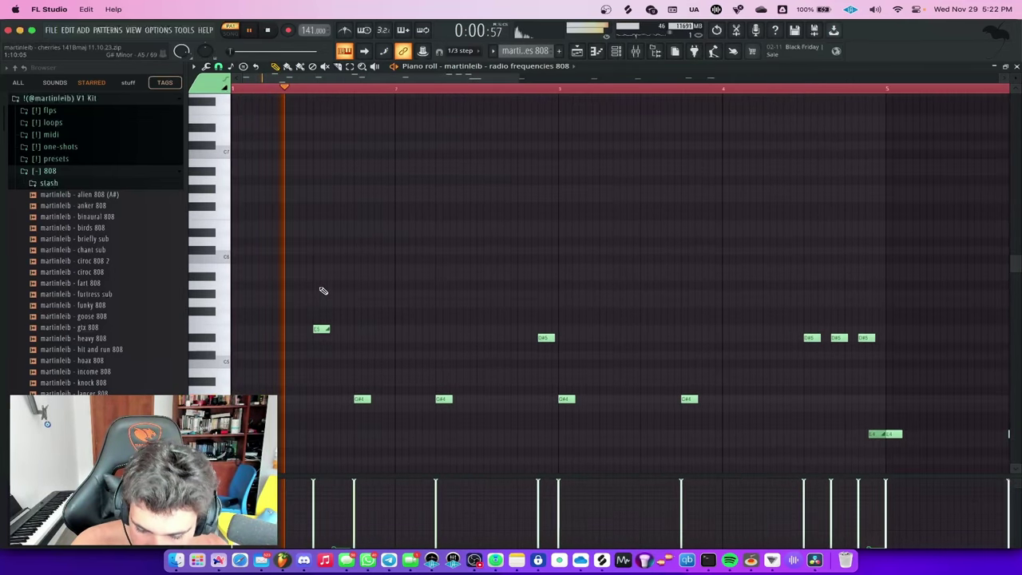
scroll(312, 286, up, 5)
scroll(311, 272, down, 5)
key(space)
scroll(347, 208, down, 5)
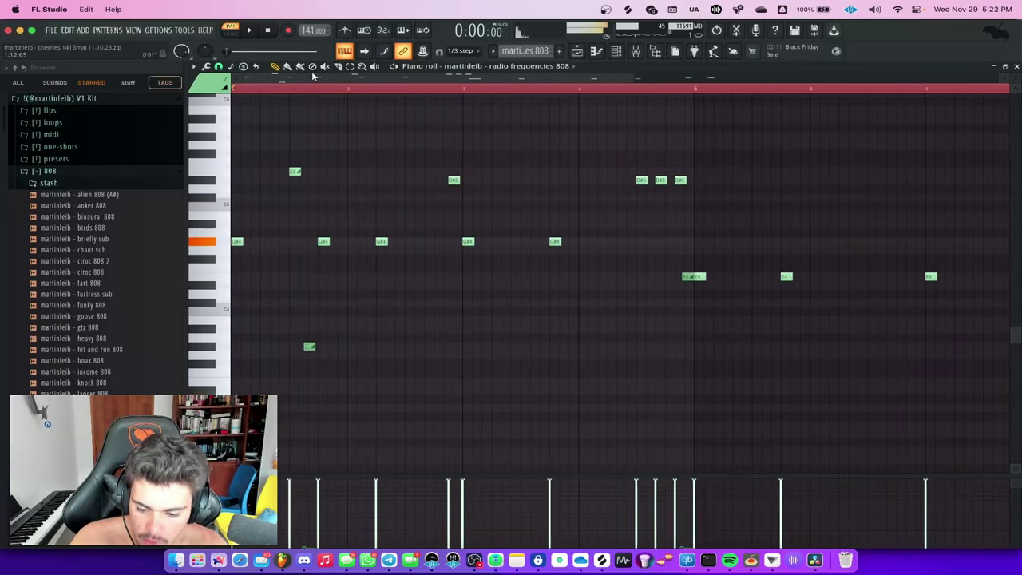
- Replay the E5 slide, move the added slide note down to G#3, and listen to the pattern again
scroll(252, 220, up, 3)
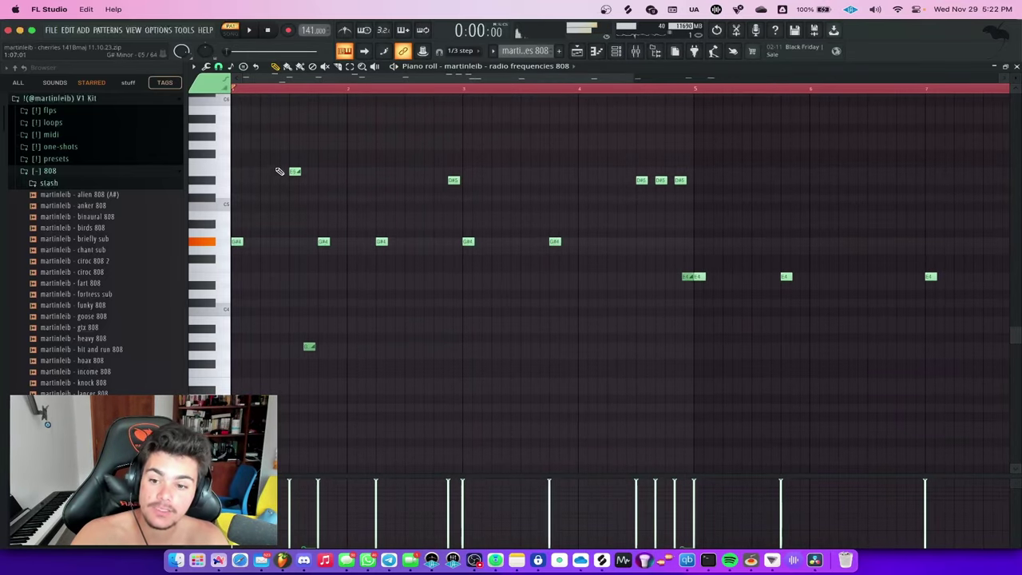
scroll(232, 230, up, 5)
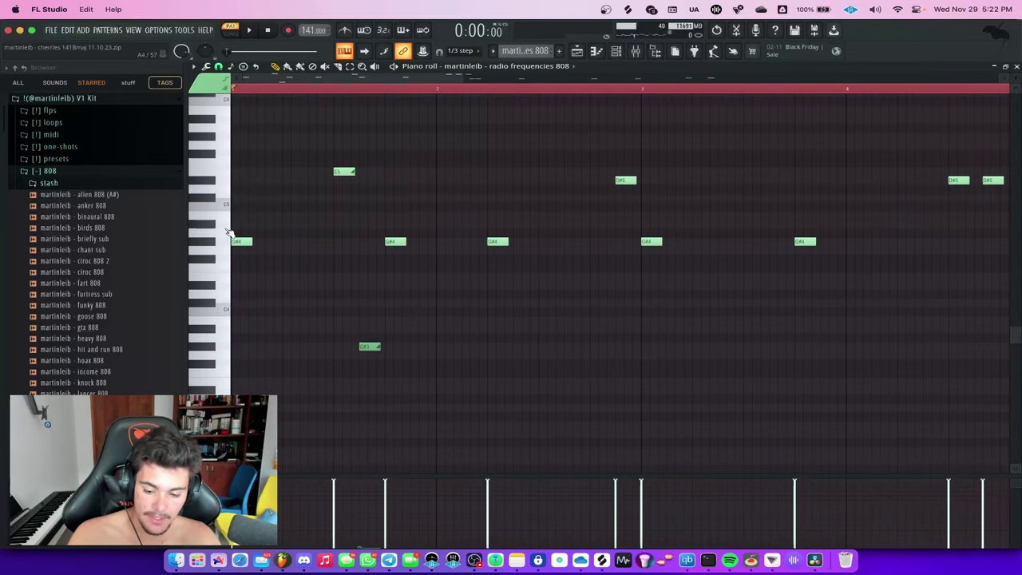
key(space)
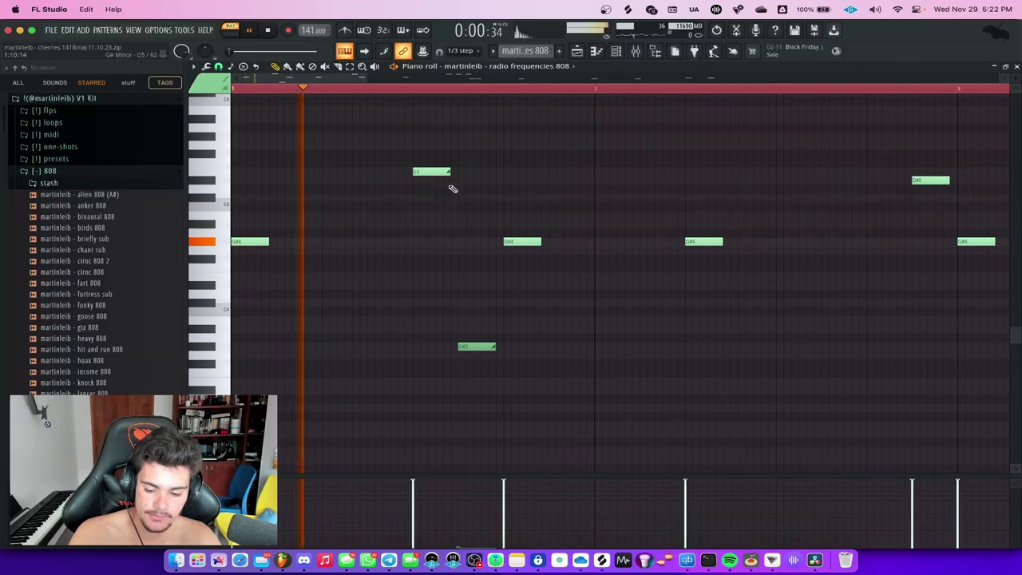
key(space)
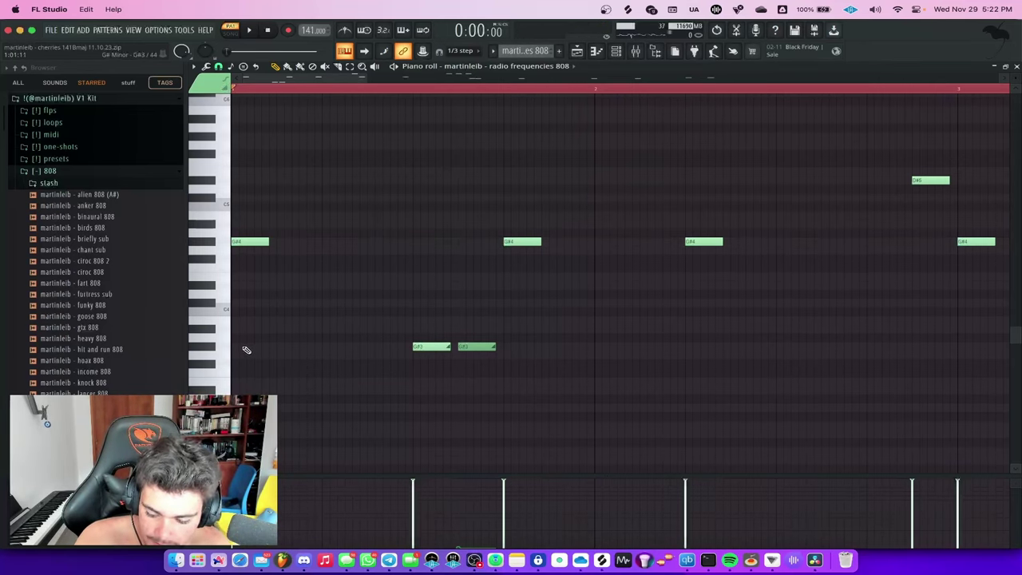
key(space)
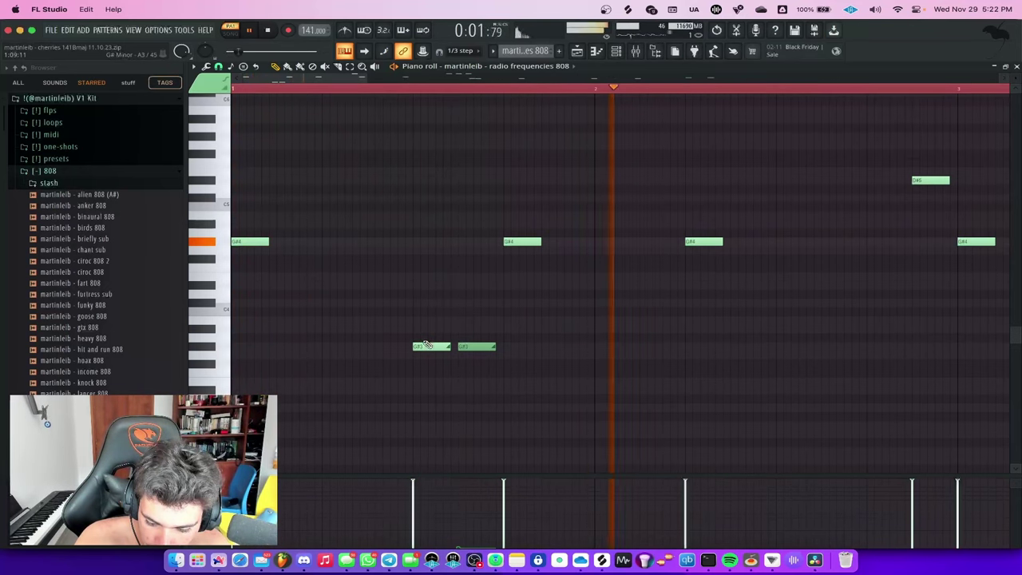
key(space)
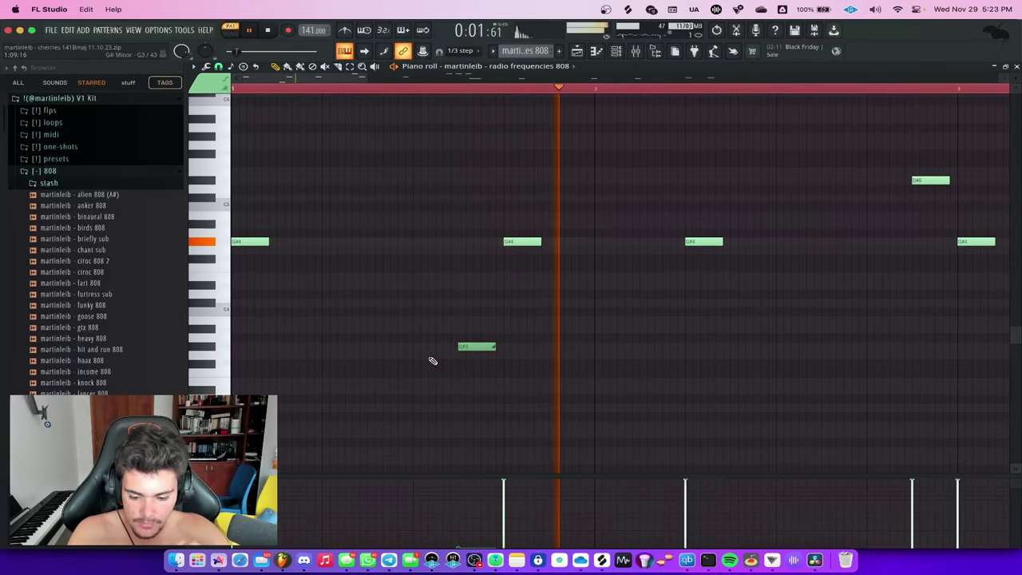
- Play the 808 pattern from the start without the extra slide note, following it into the later bars
key(space)
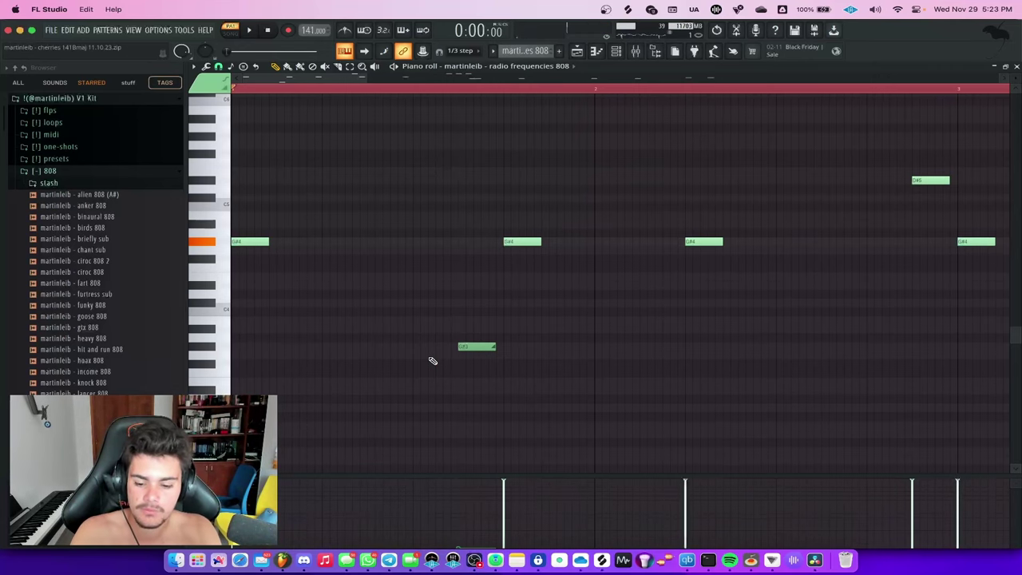
key(space)
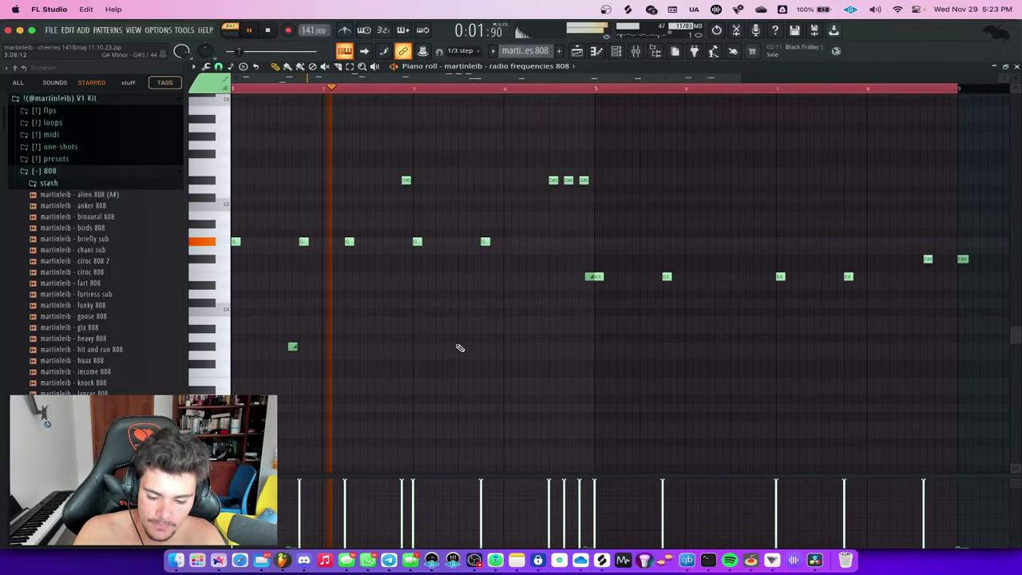
scroll(599, 274, down, 5)
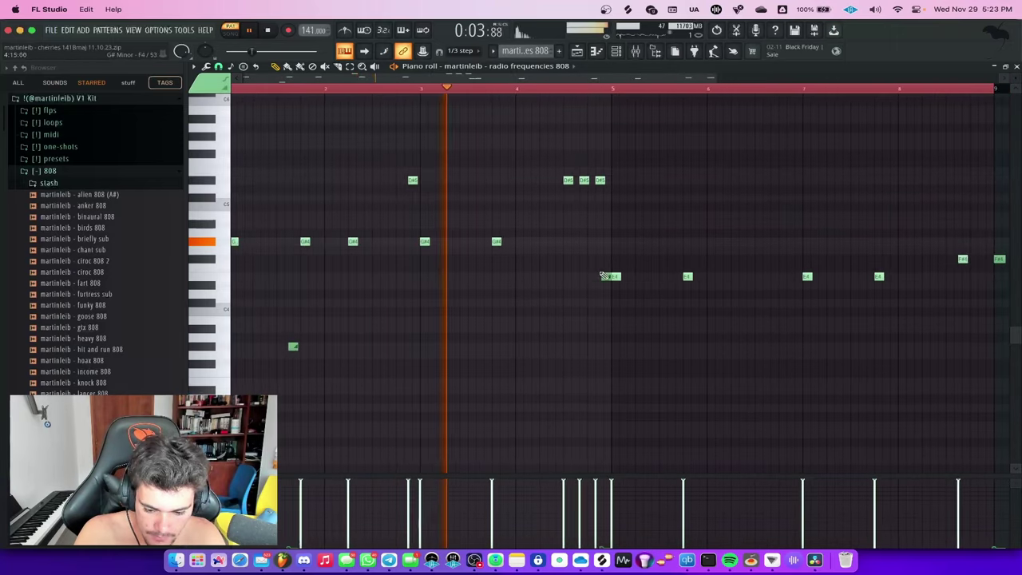
scroll(544, 266, up, 3)
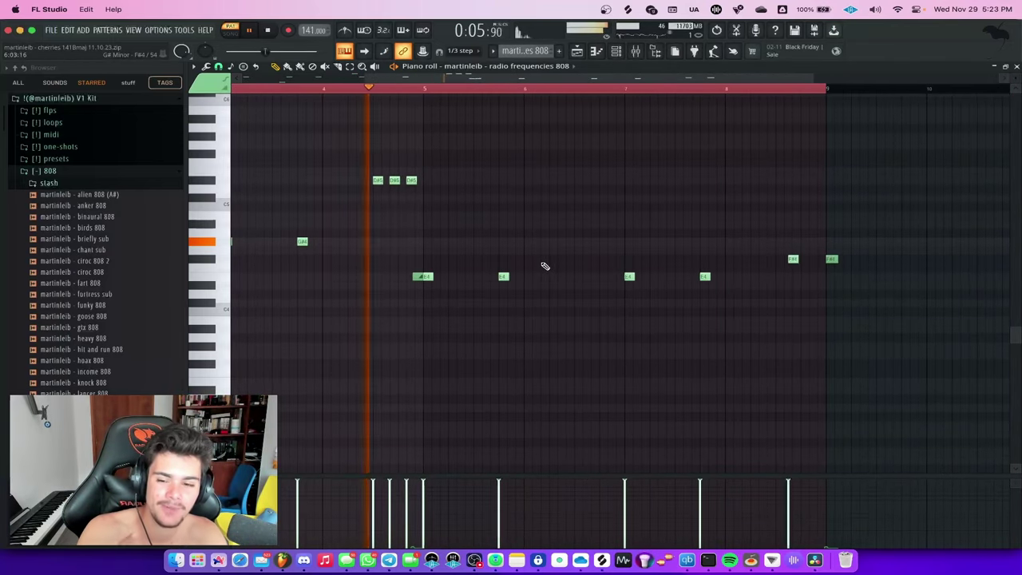
scroll(354, 136, up, 2)
key(space)
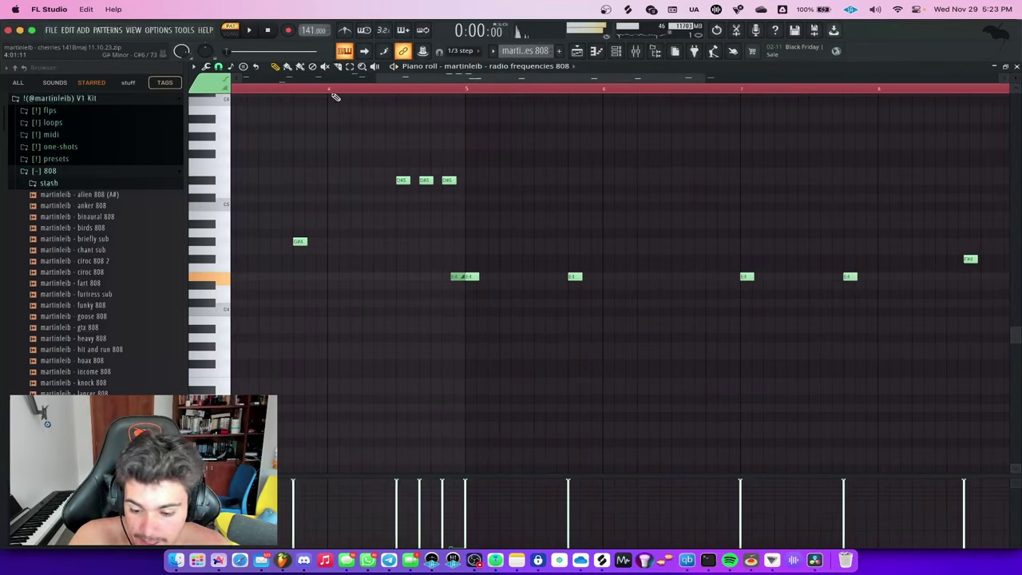
- Select the three repeated D#5 notes before bar 5 and play the pattern from bar 4
scroll(429, 136, up, 2)
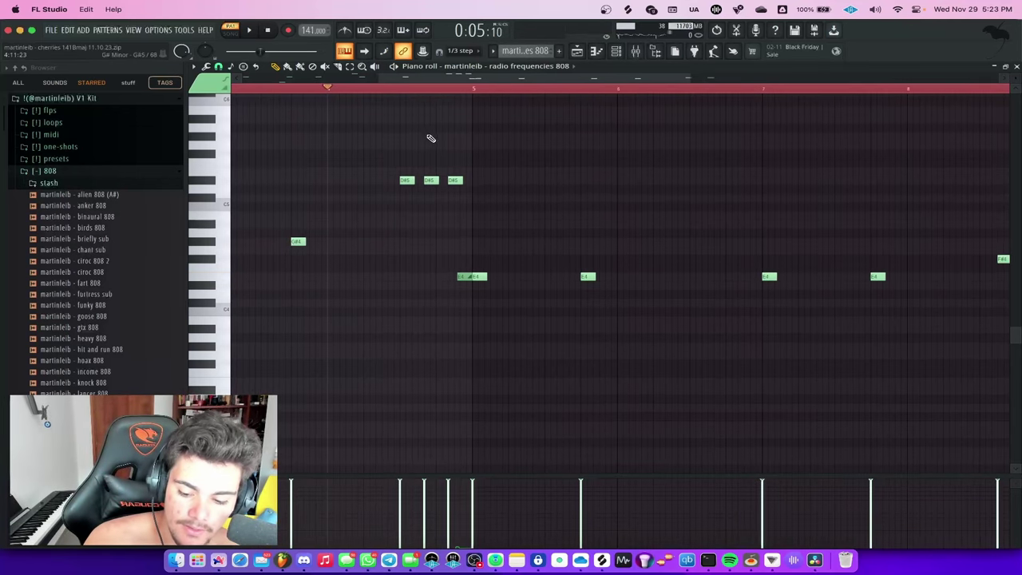
drag(383, 151, 500, 200)
scroll(458, 180, up, 2)
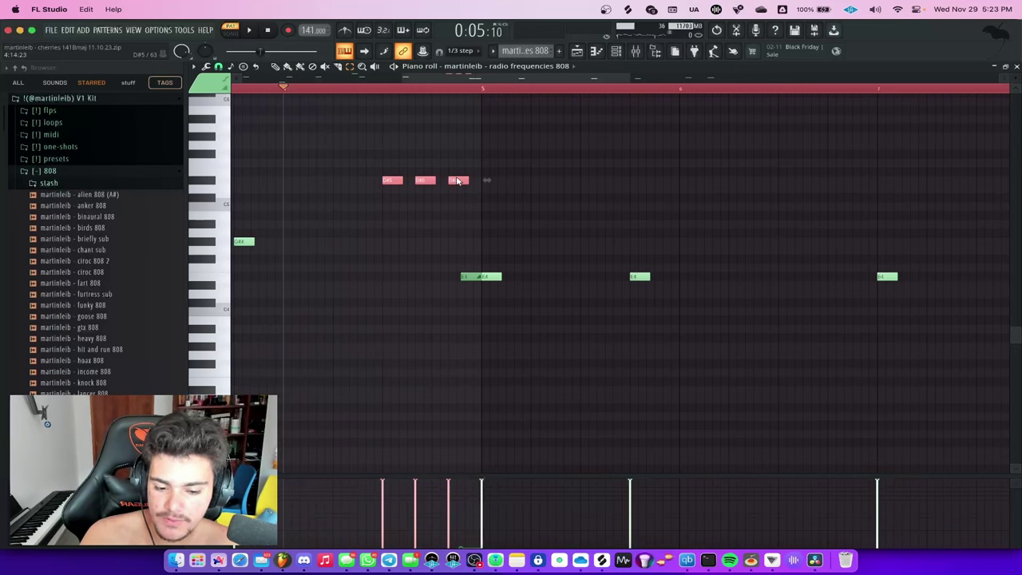
key(space)
scroll(442, 188, up, 2)
- Turn on the metronome, replay the three D#5 notes from bar 4 against it, and stop playback
click(347, 29)
key(space)
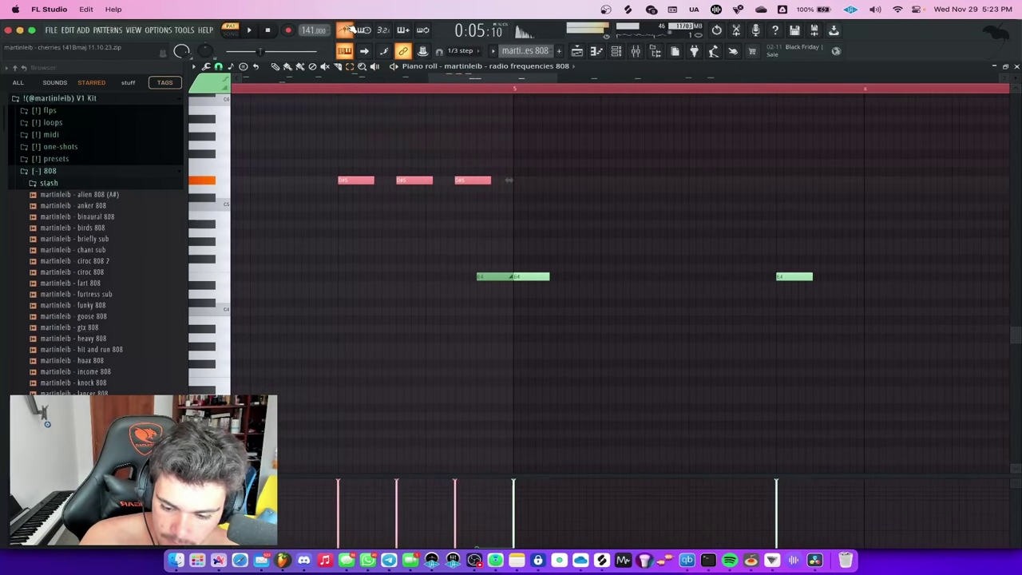
key(space)
scroll(431, 112, down, 3)
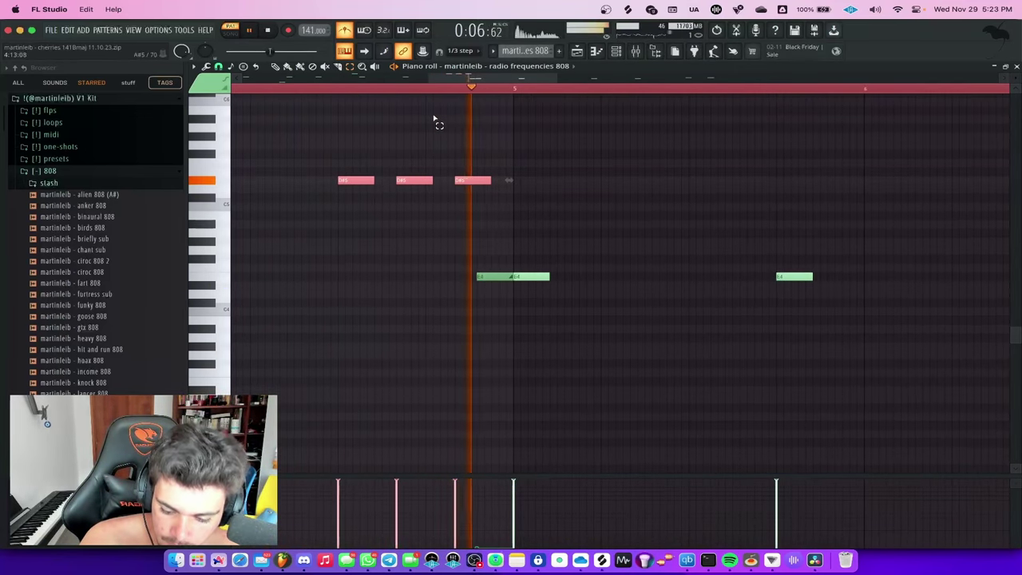
scroll(439, 144, down, 2)
key(space)
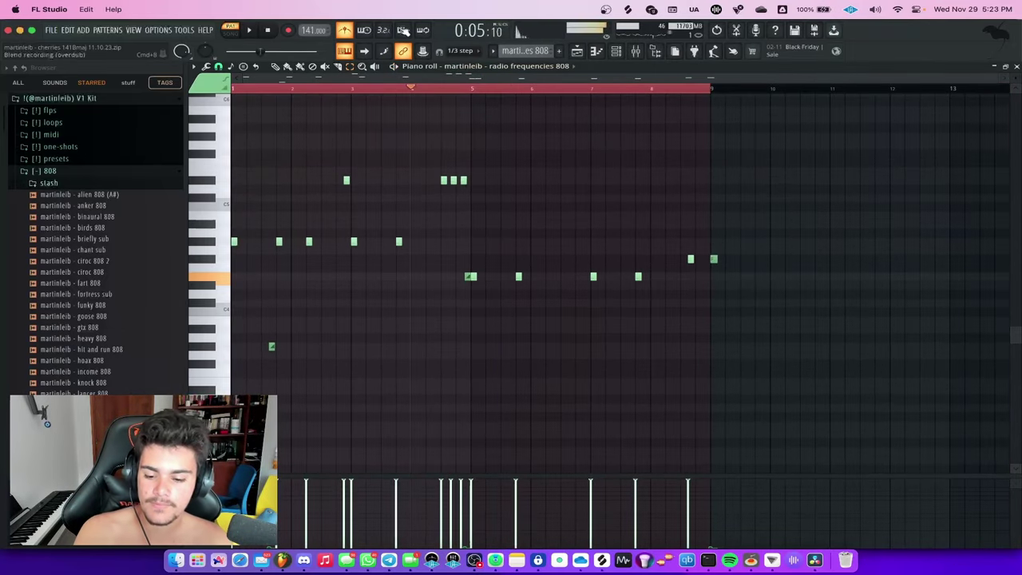
- Return to the playlist and unmute all melody, drum and 808 tracks together
click(575, 52)
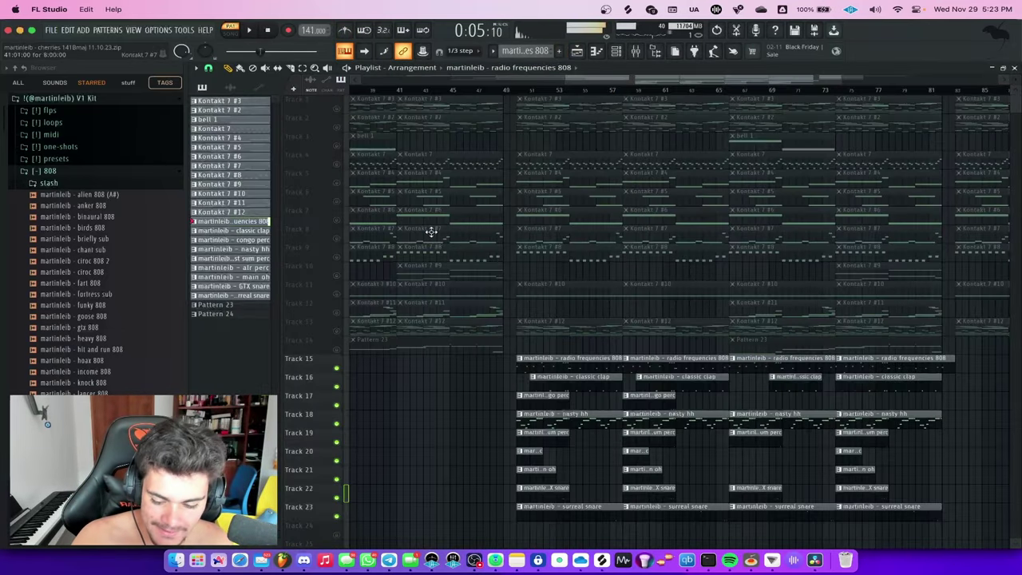
right_click(337, 221)
right_click(337, 220)
scroll(387, 242, down, 3)
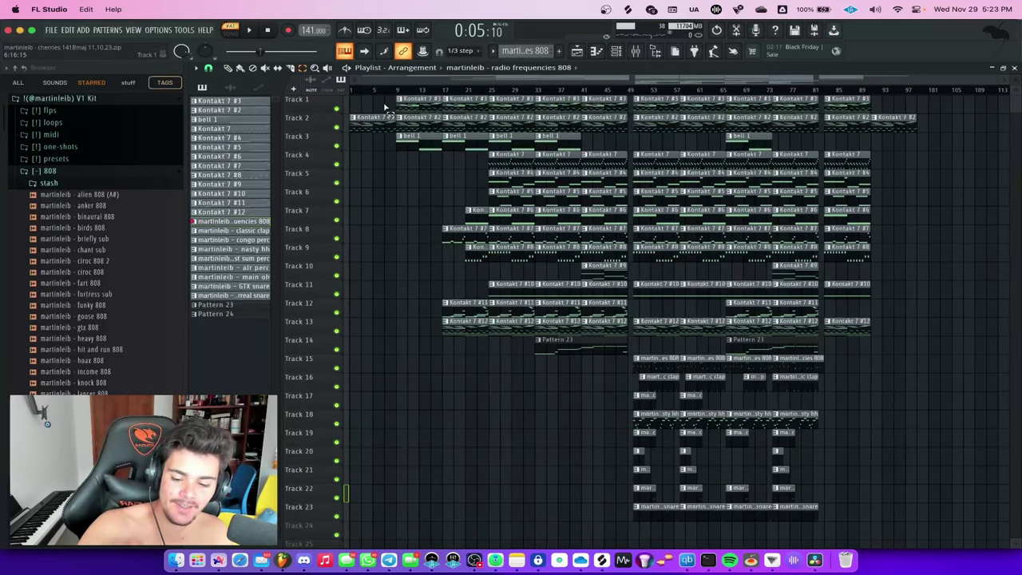
- Mark out the melody clips before bar 49, deselect them, and play the full arrangement in song mode from where the drums enter
drag(382, 104, 624, 348)
click(618, 376)
scroll(731, 293, up, 2)
scroll(730, 293, up, 2)
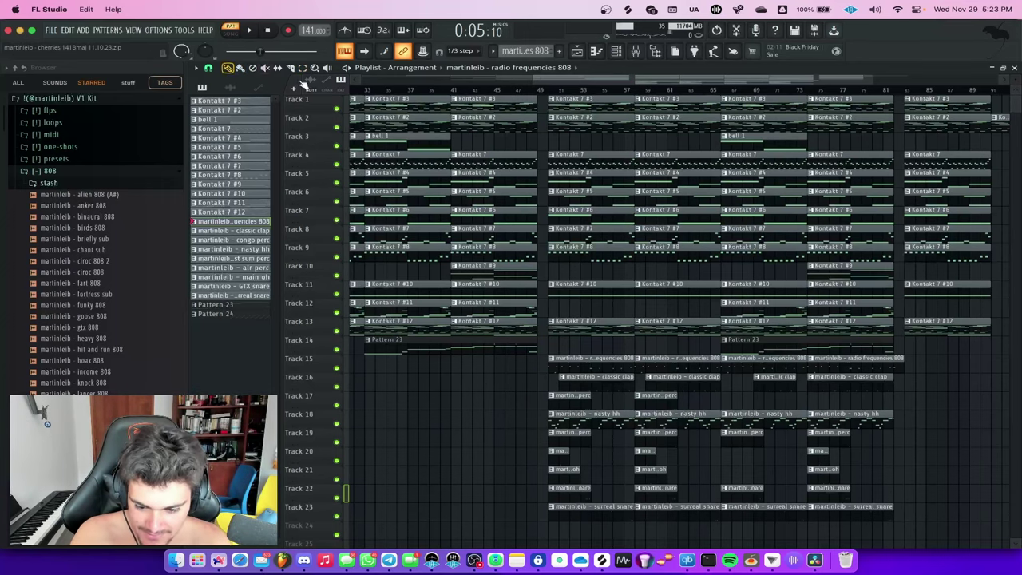
key(space)
scroll(561, 125, down, 1)
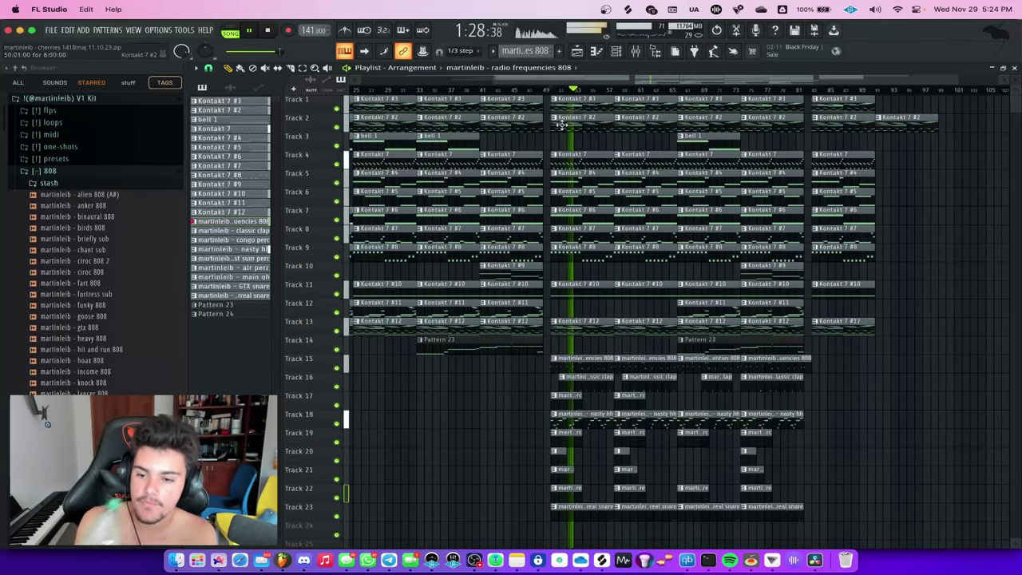
- Save the project, play the drum section through to its end while following it across the playlist, and stop playback
key(super+s)
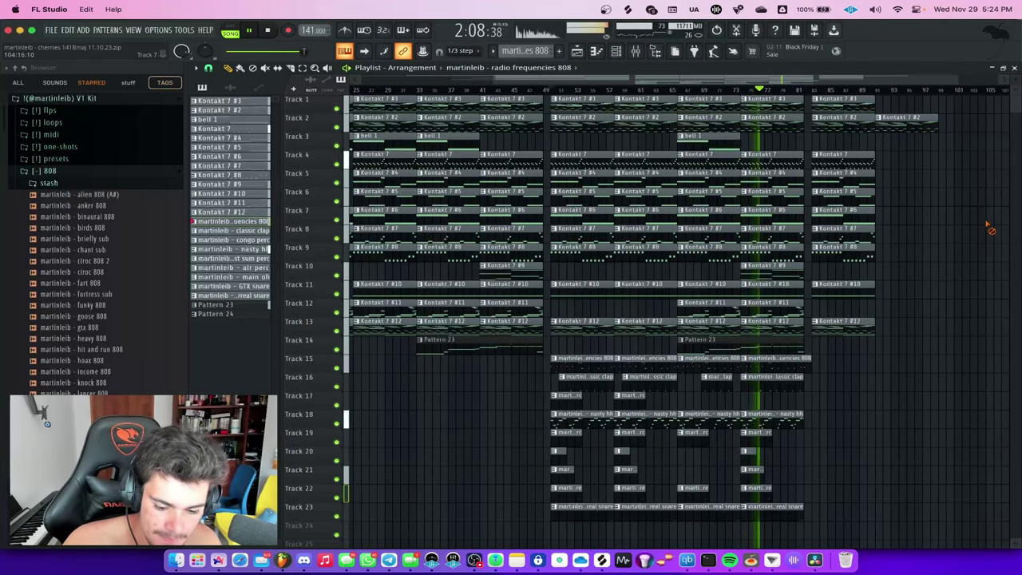
scroll(987, 229, down, 2)
scroll(989, 240, up, 5)
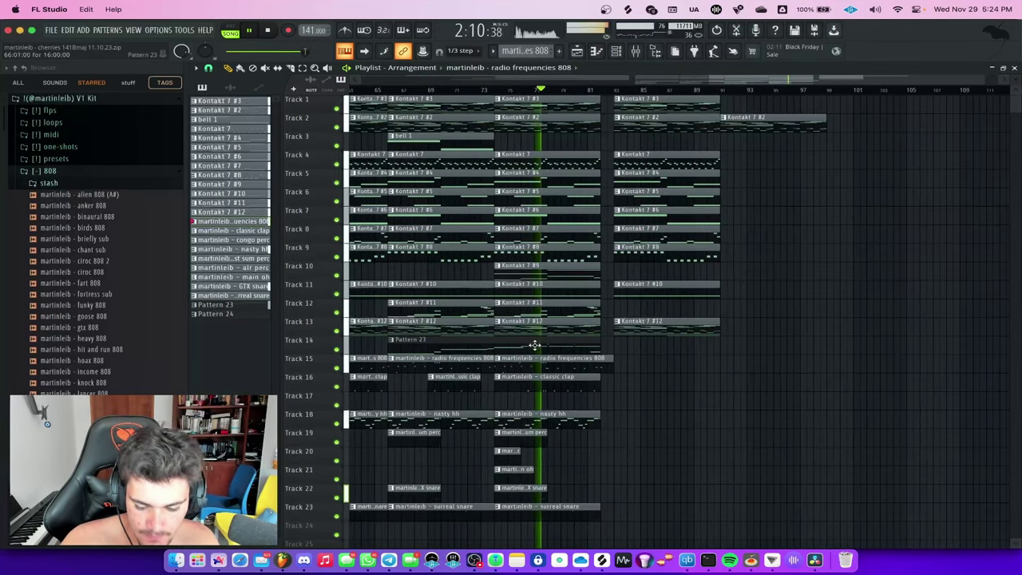
scroll(849, 452, down, 3)
scroll(895, 441, up, 1)
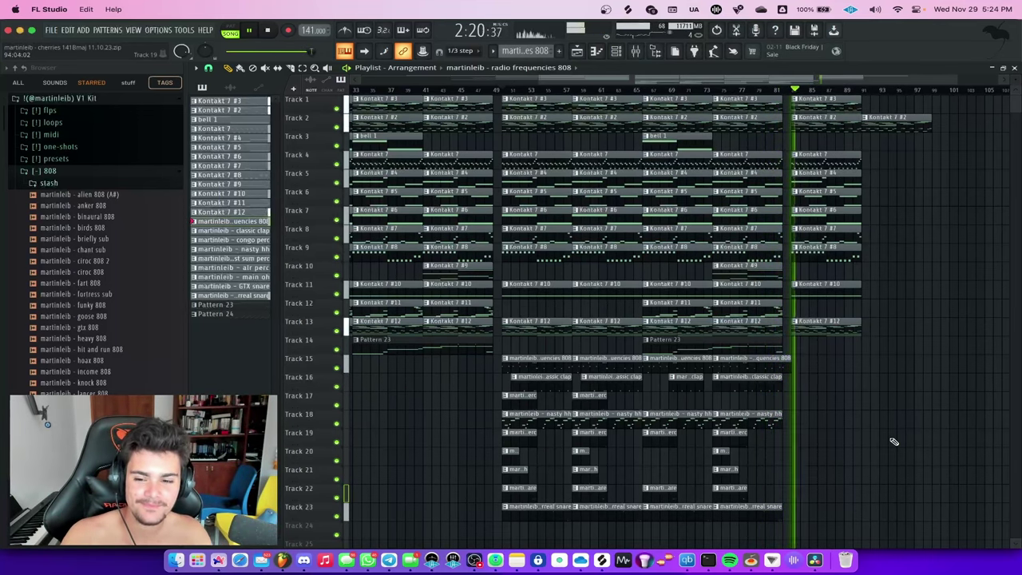
scroll(895, 438, down, 2)
scroll(896, 438, up, 1)
key(space)
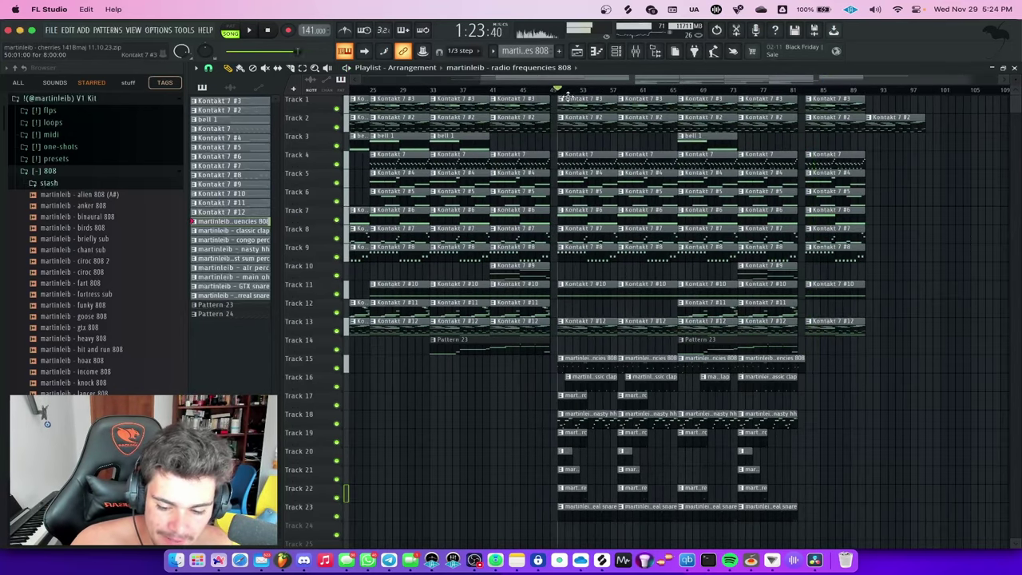
- Replay the transition into the drums from about bar 48, stop playback, and bring the whole arrangement into view
click(550, 91)
key(space)
scroll(572, 167, up, 2)
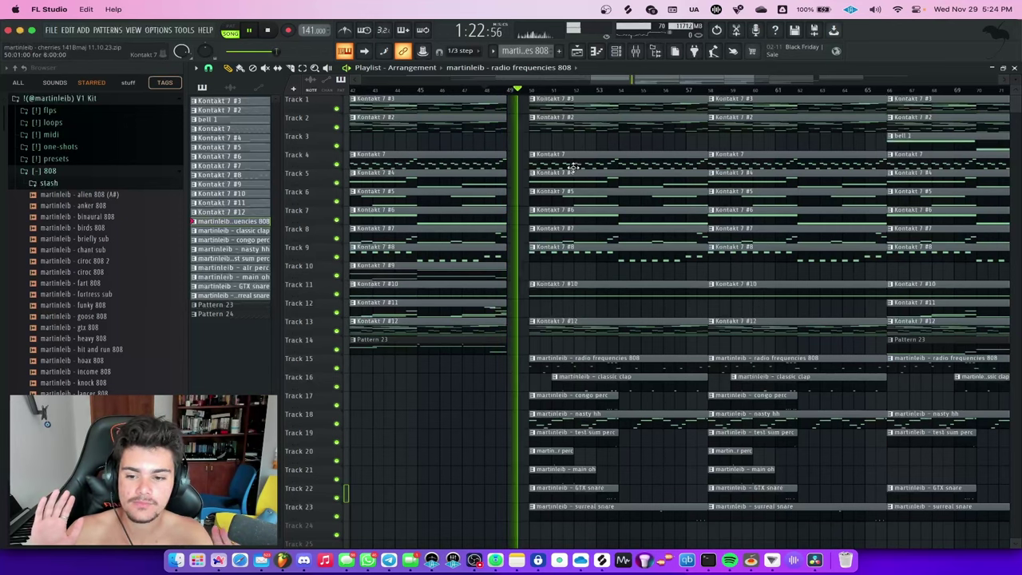
key(space)
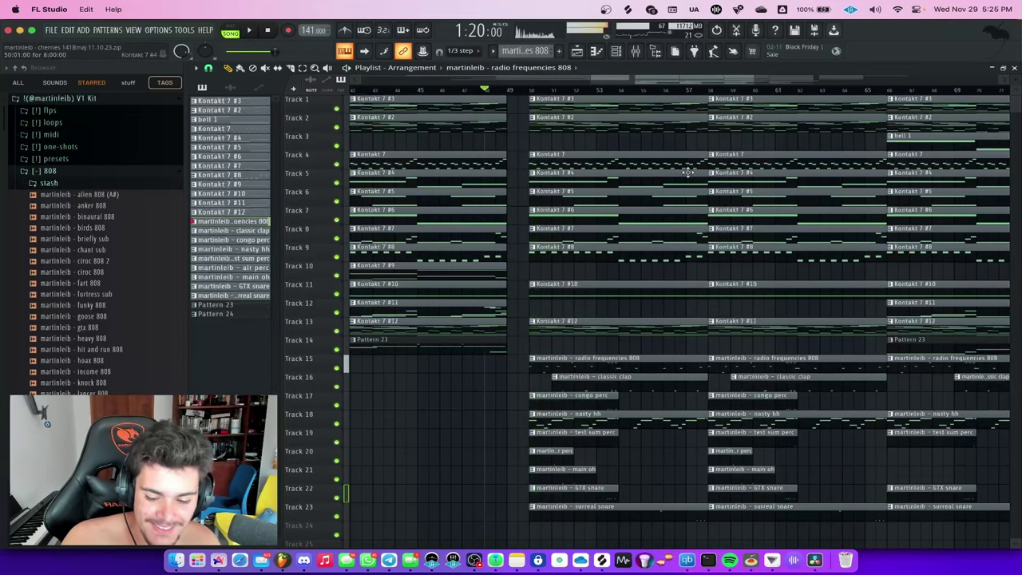
scroll(722, 168, down, 3)
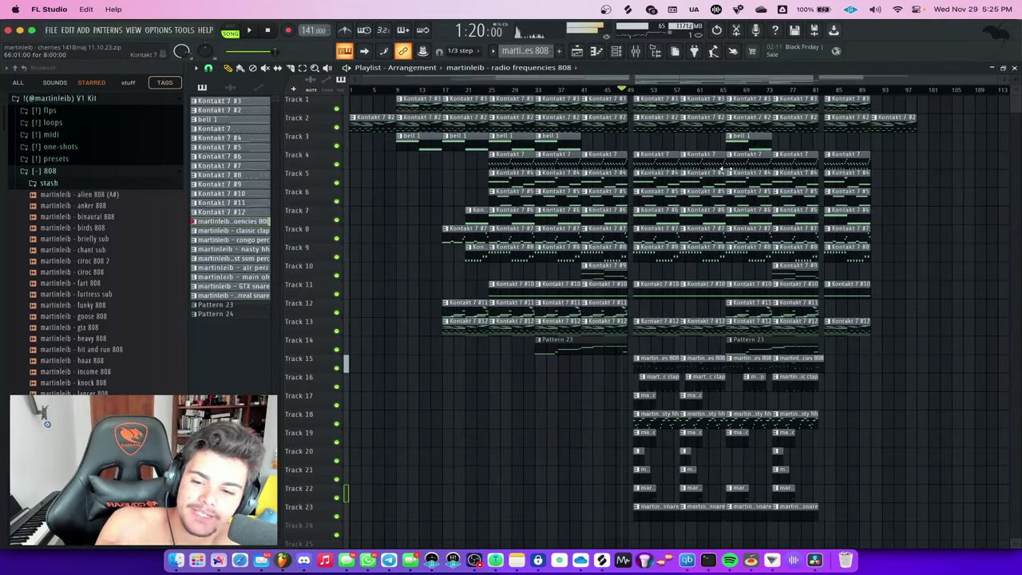